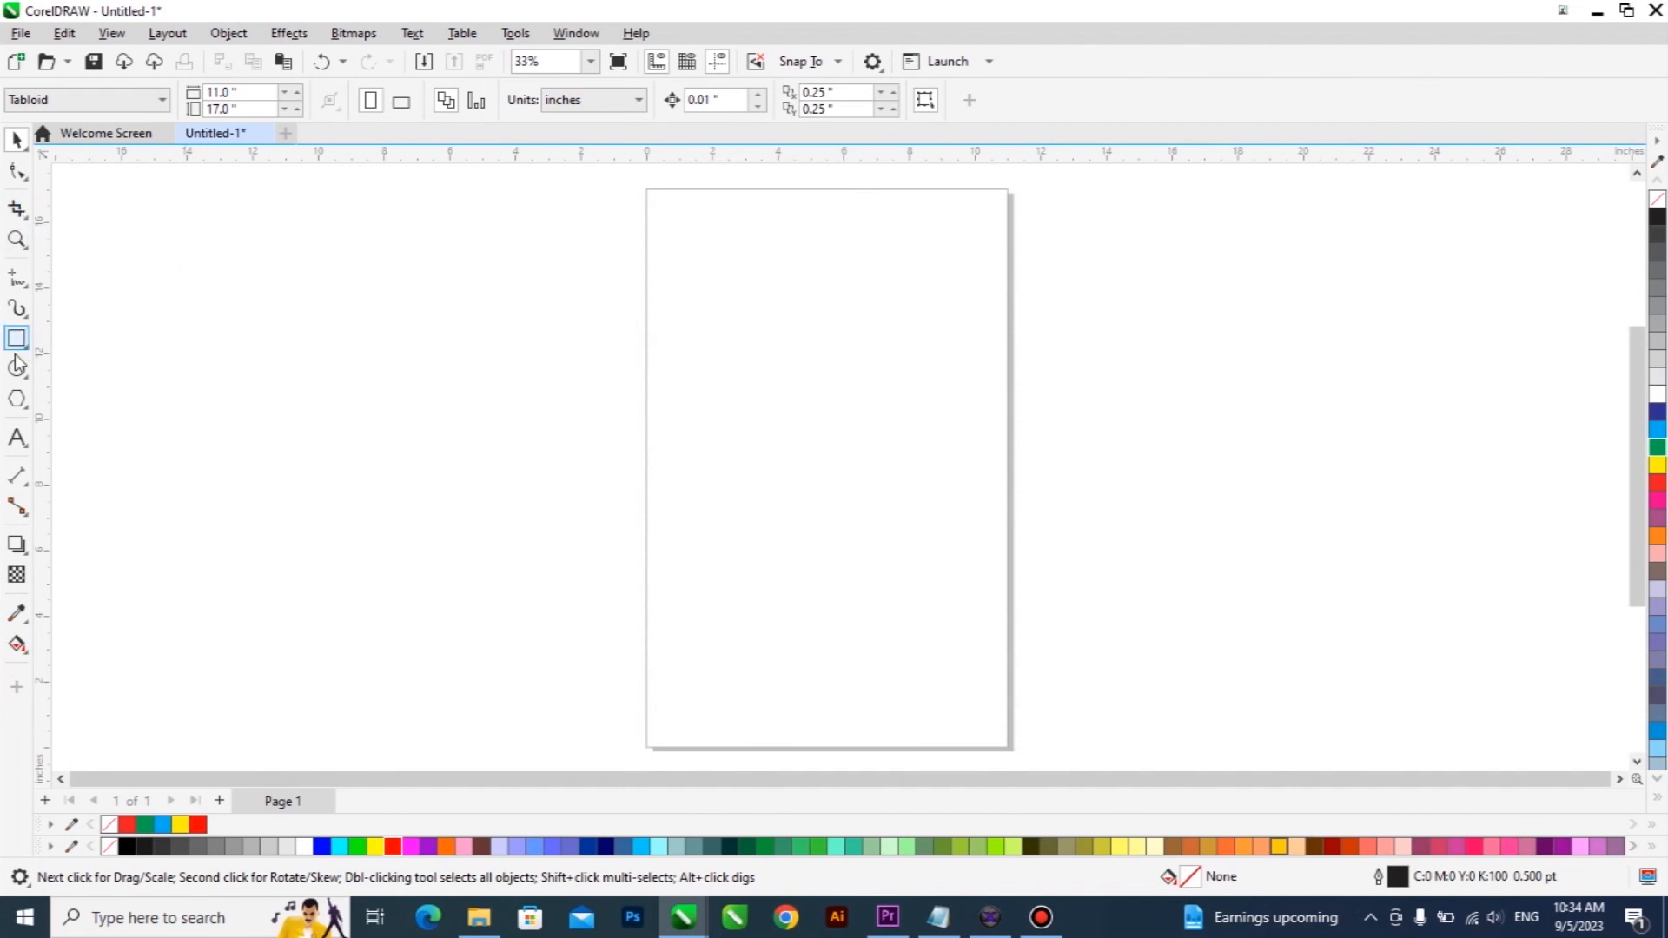
Add the artistic text "Crop tool" in the upper half of the page.
click(17, 438)
click(714, 354)
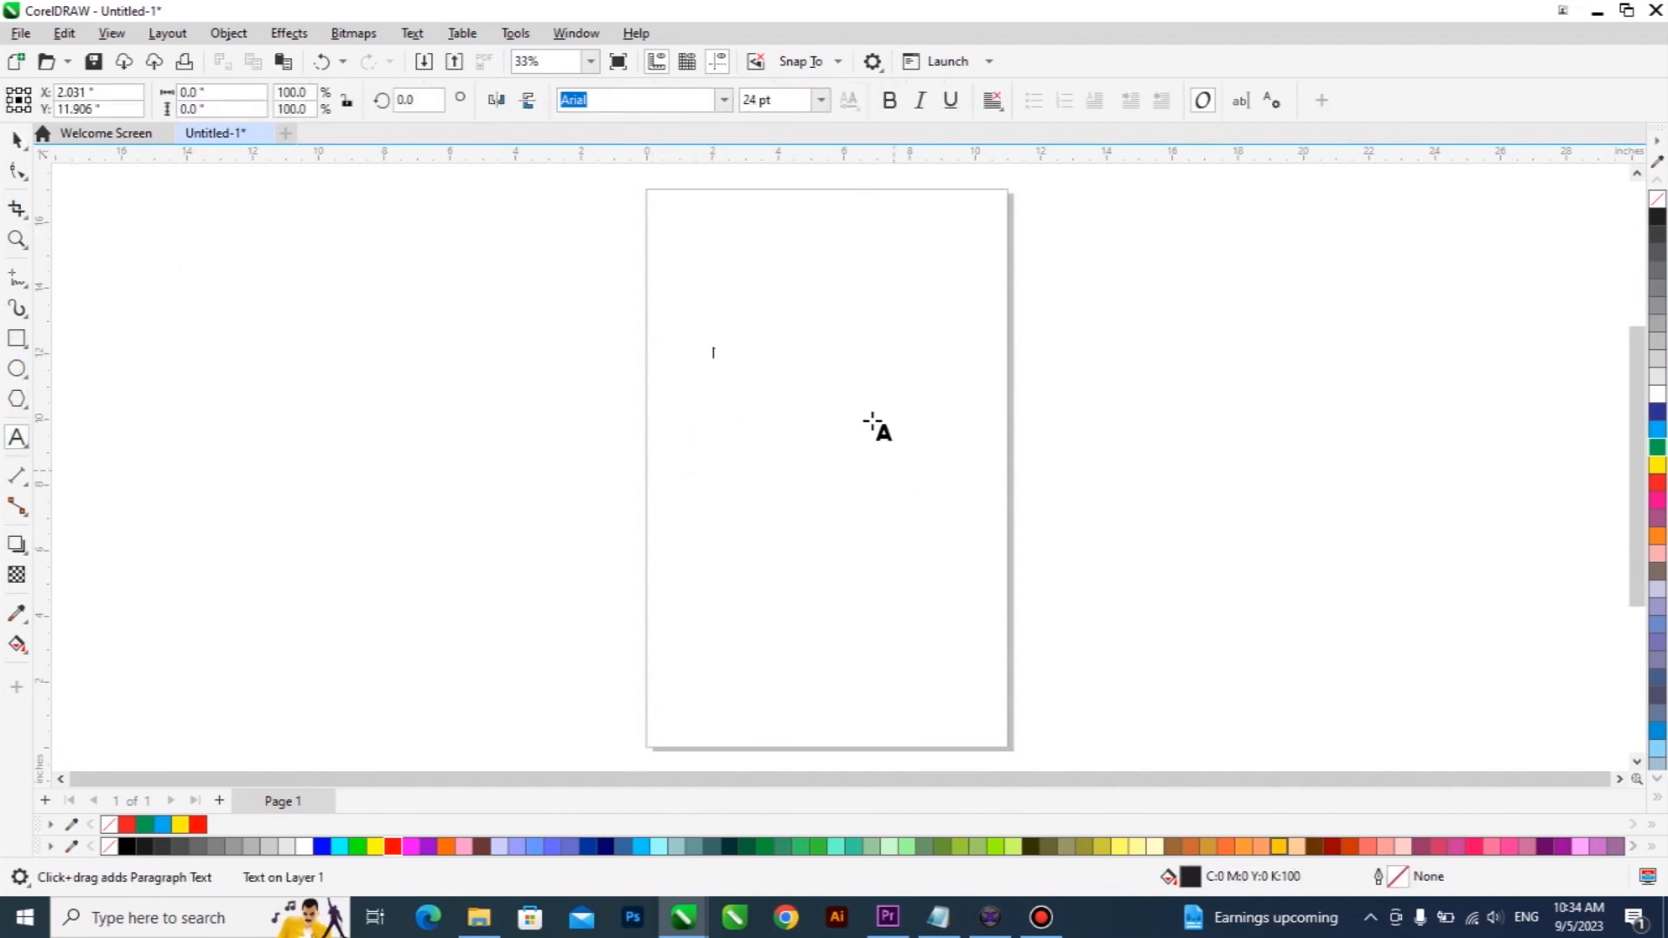
text(Crep Cr)
text(o)
key(BackSpace)
key(BackSpace)
key(BackSpace)
text(tool)
key(ctrl+space)
Enlarge the "Crop tool" text to about 135.5 pt, nudge it lower, and format it as bold red.
drag(766, 364, 970, 536)
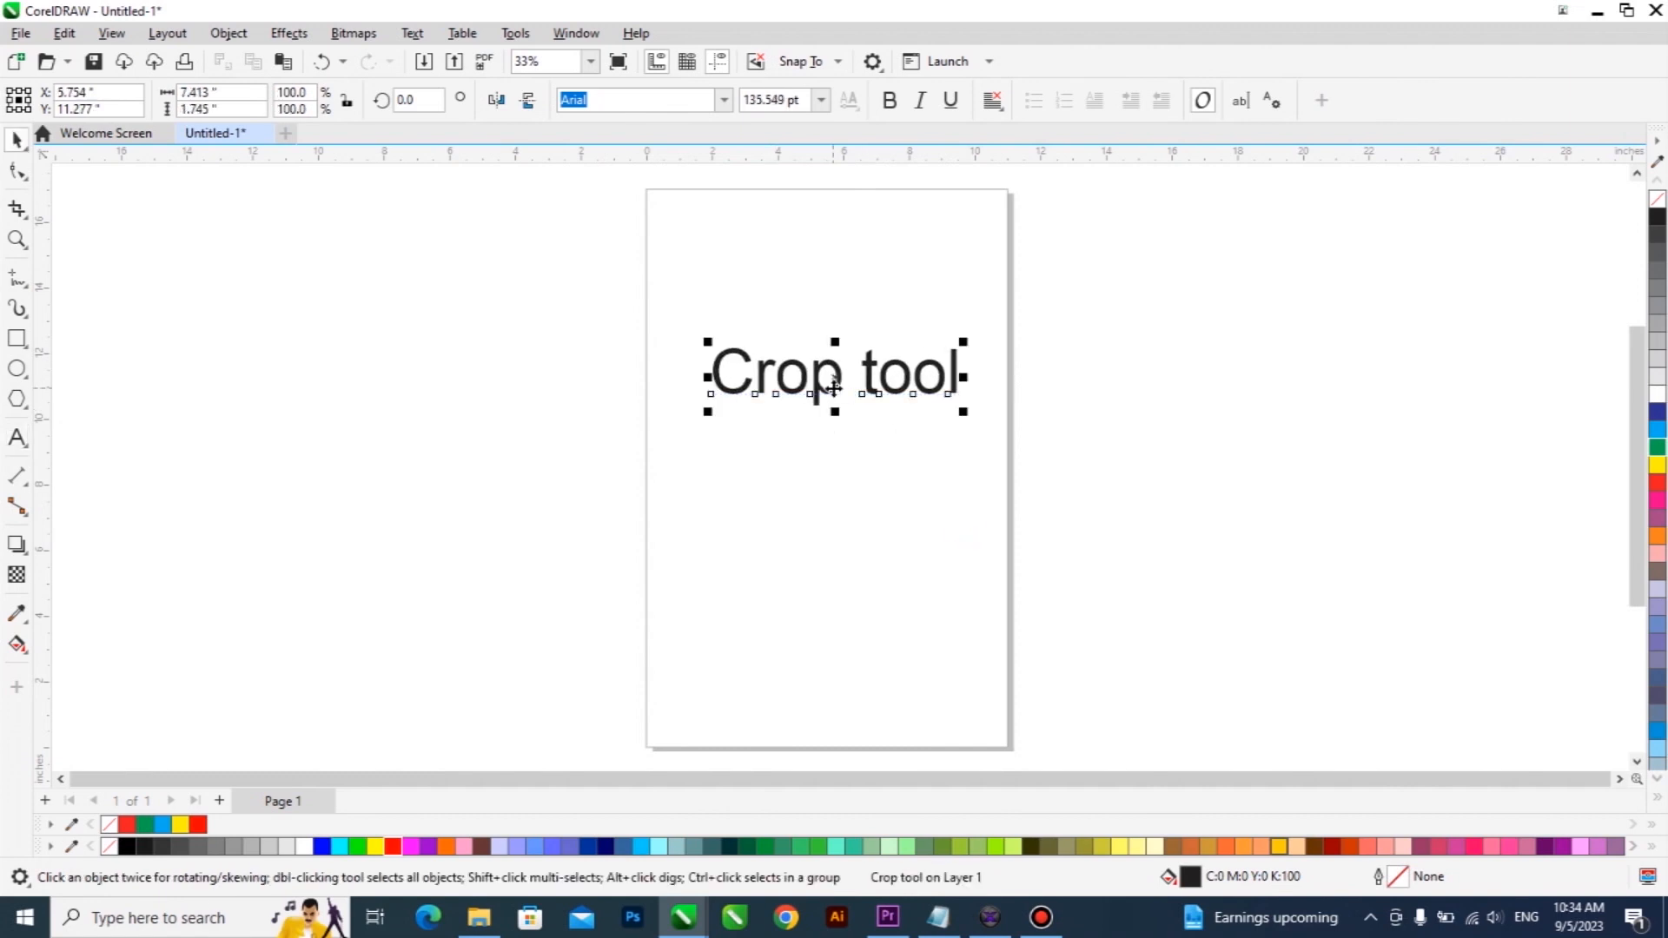
drag(833, 390, 817, 408)
click(199, 825)
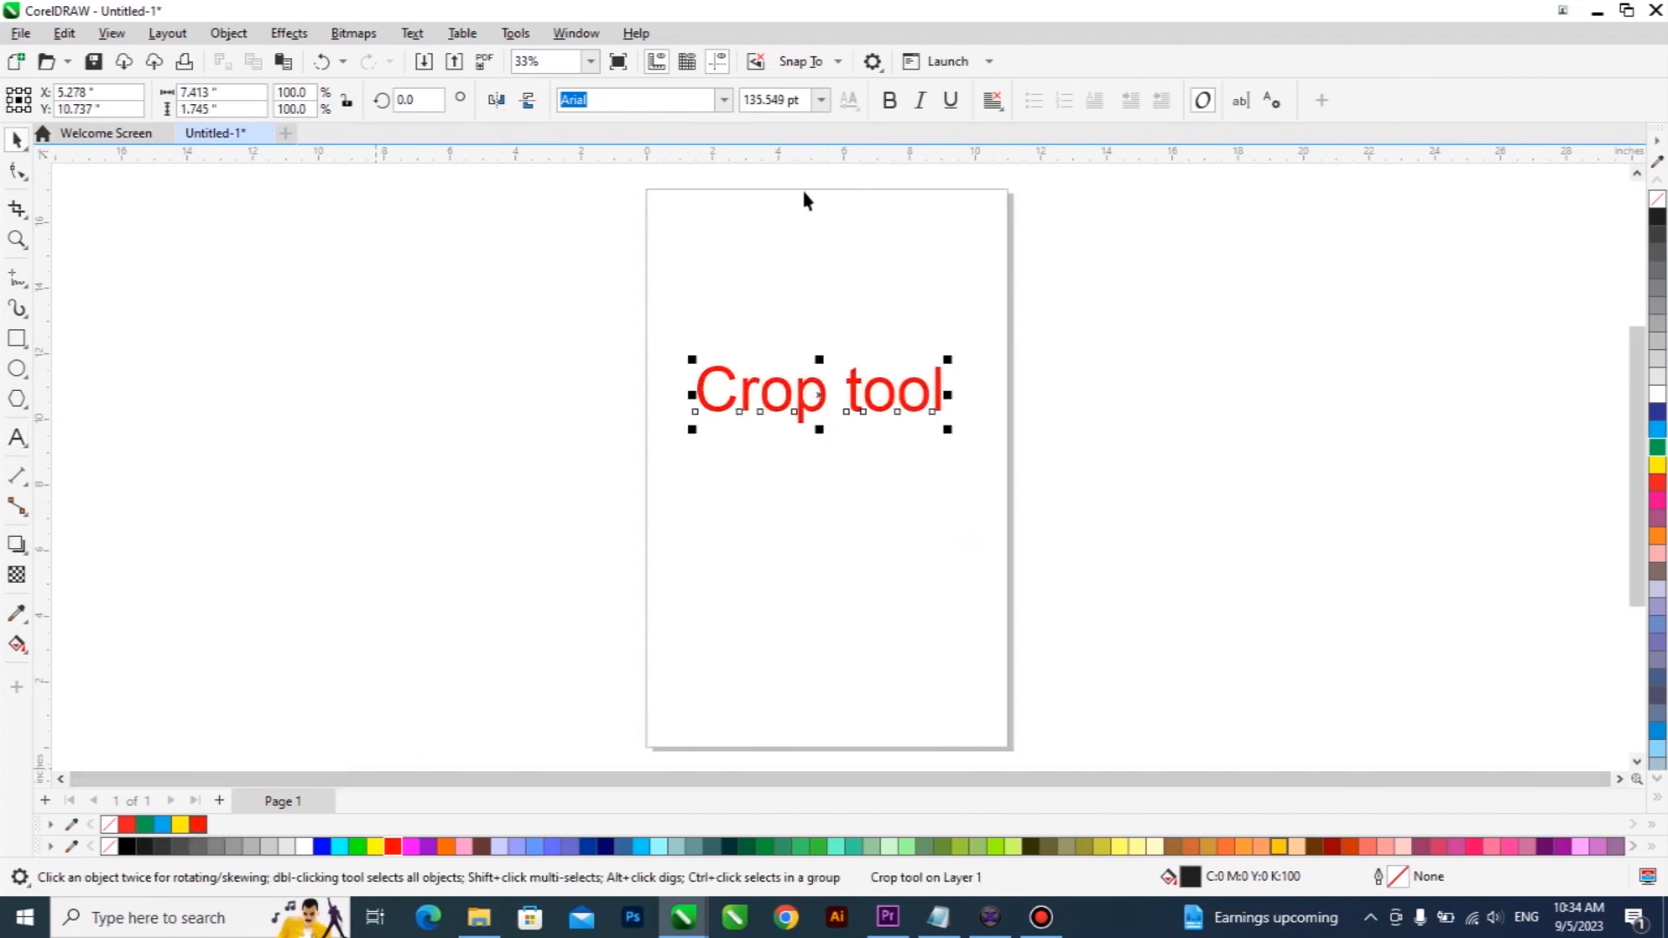
click(887, 102)
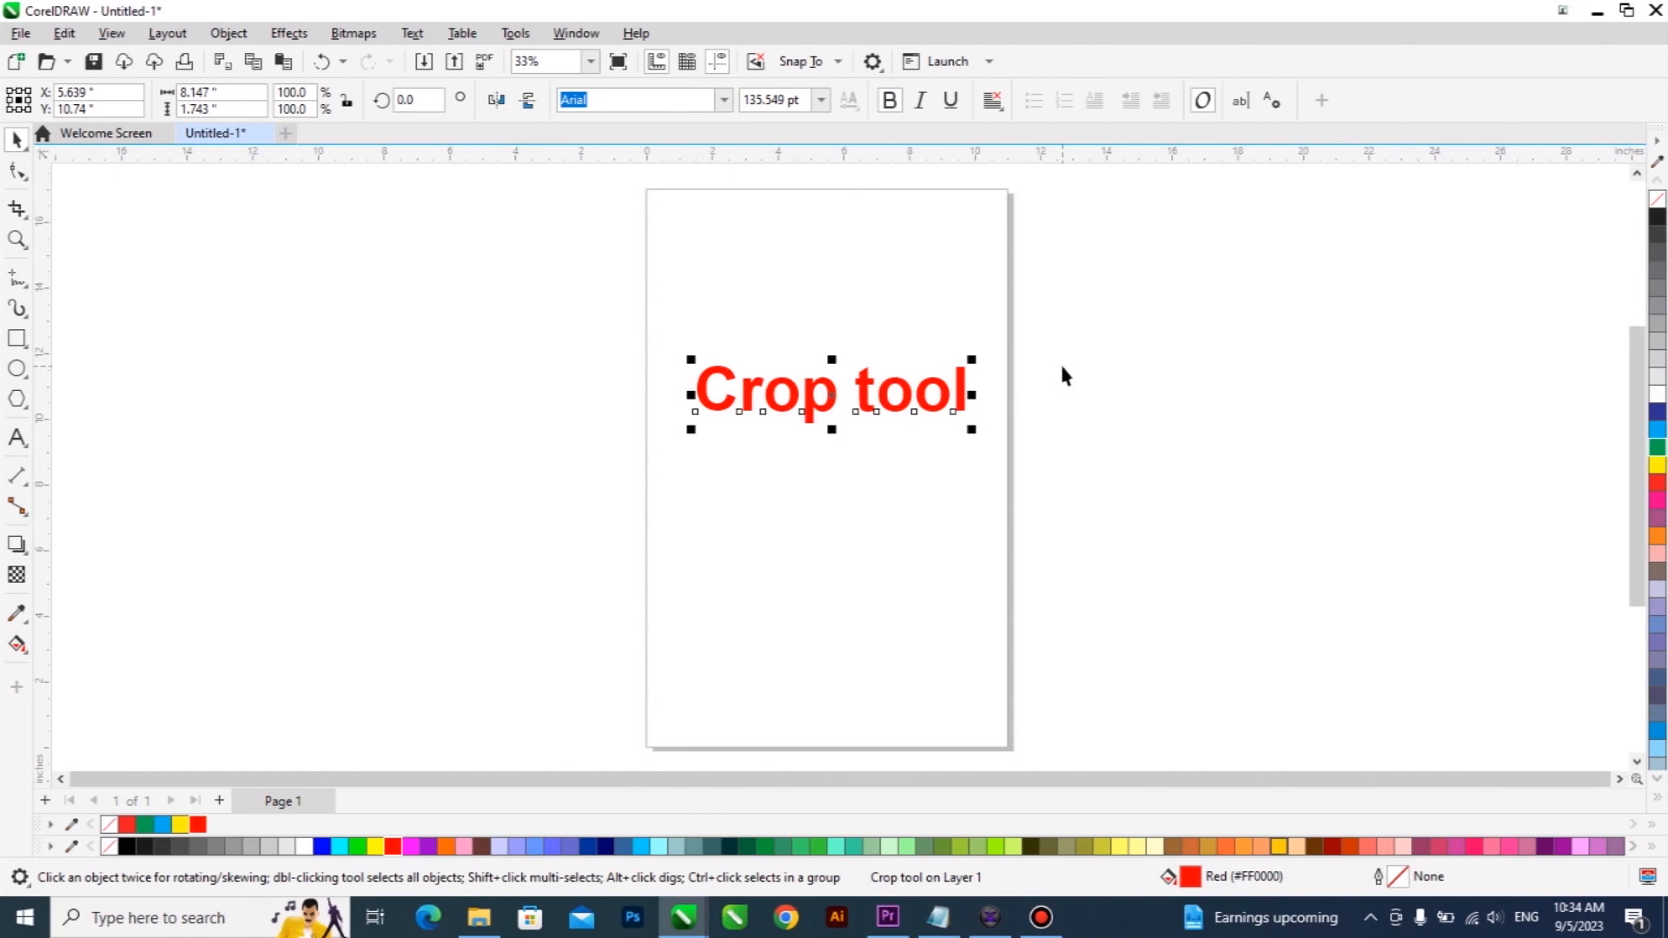
click(25, 223)
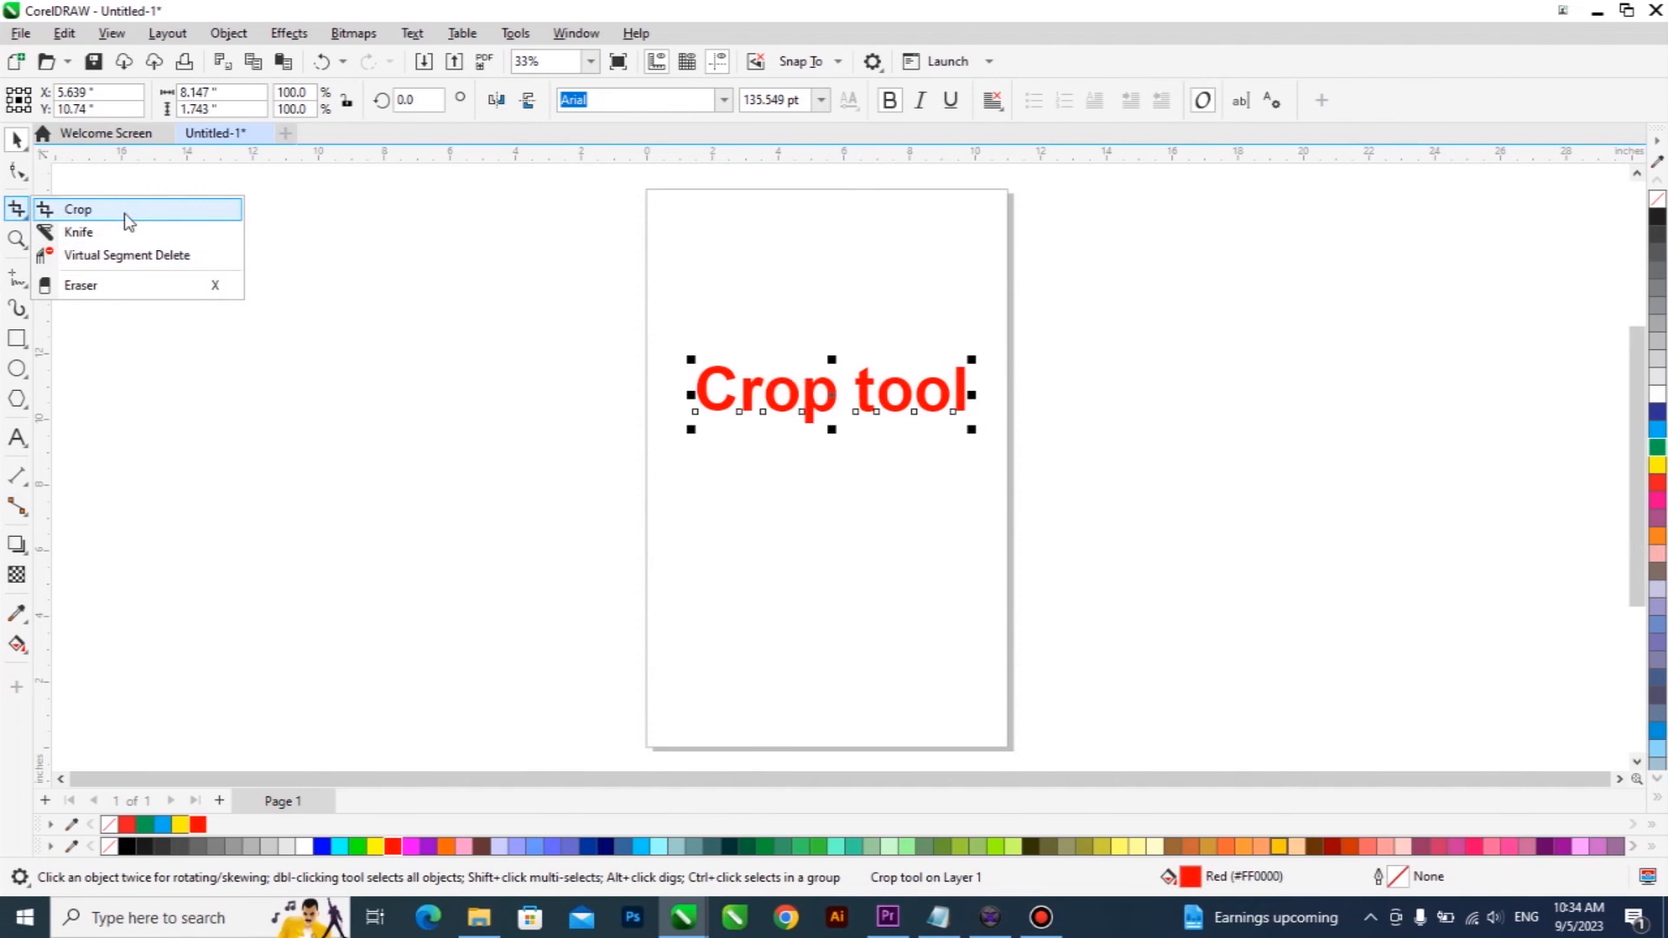
click(817, 398)
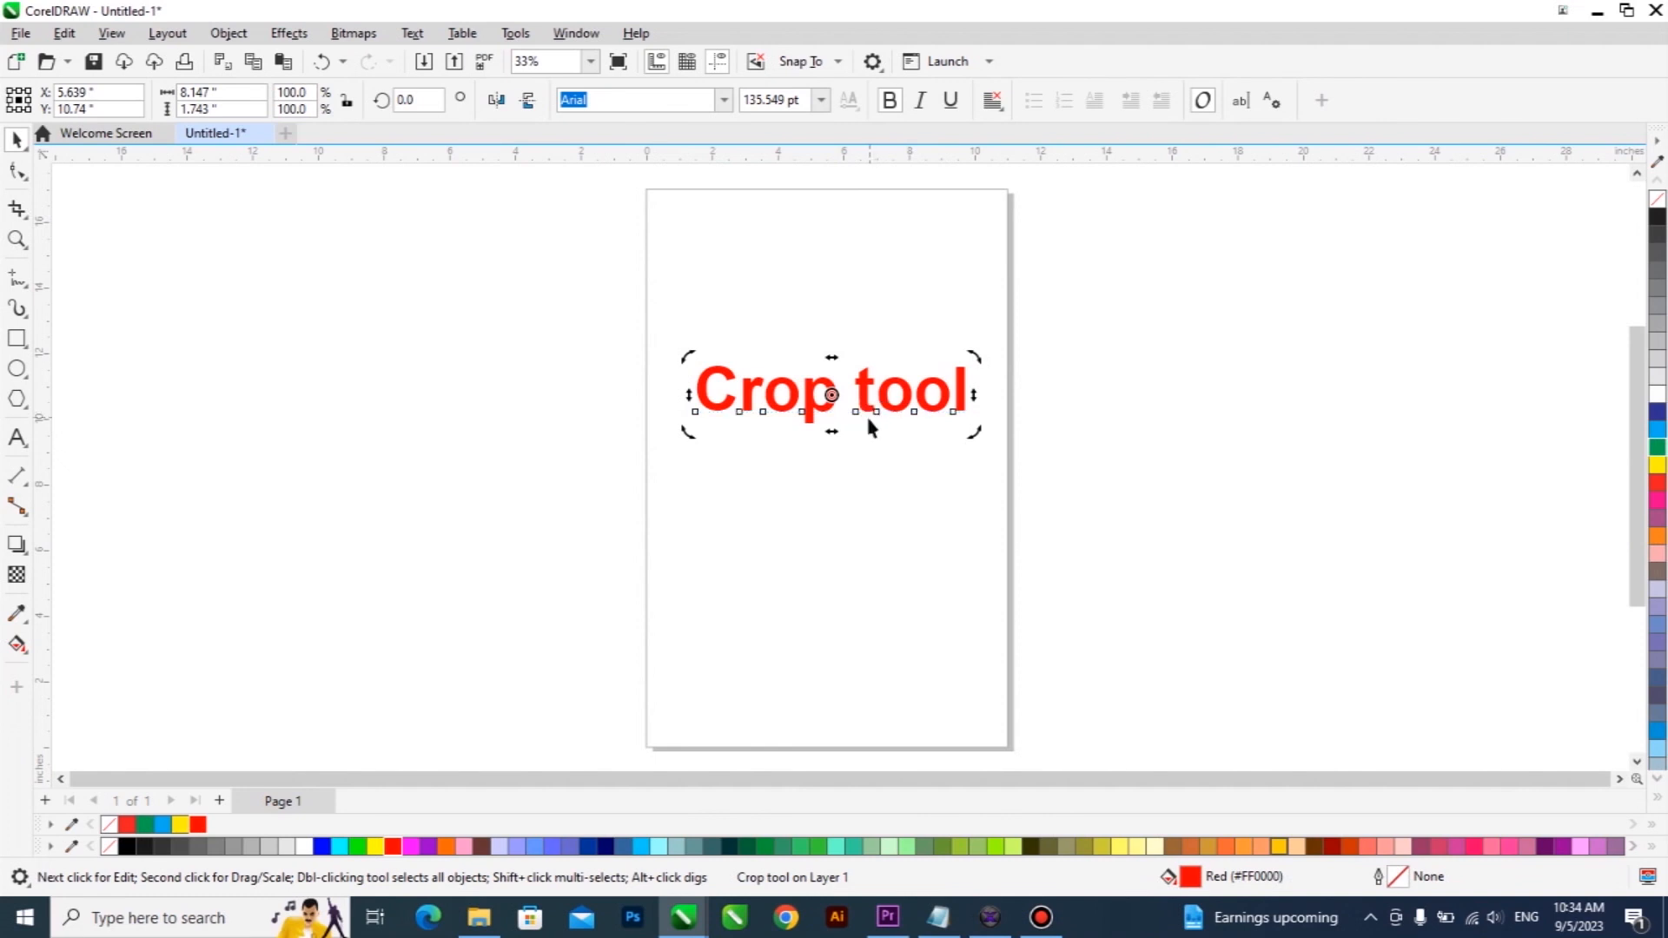
click(888, 497)
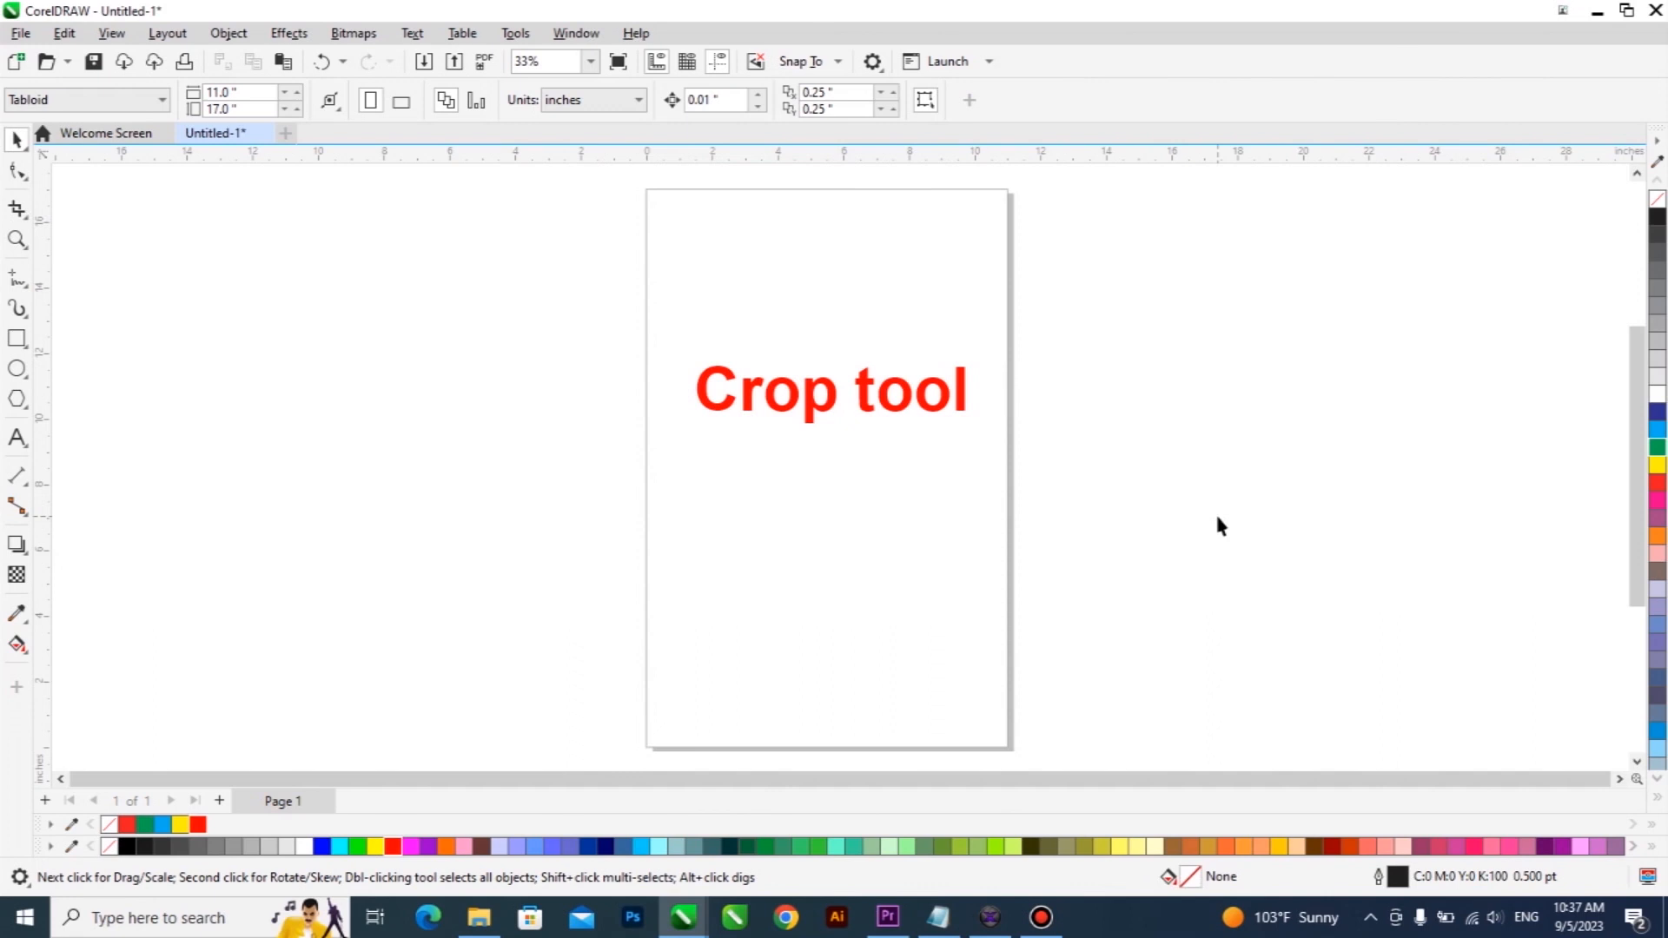
click(17, 208)
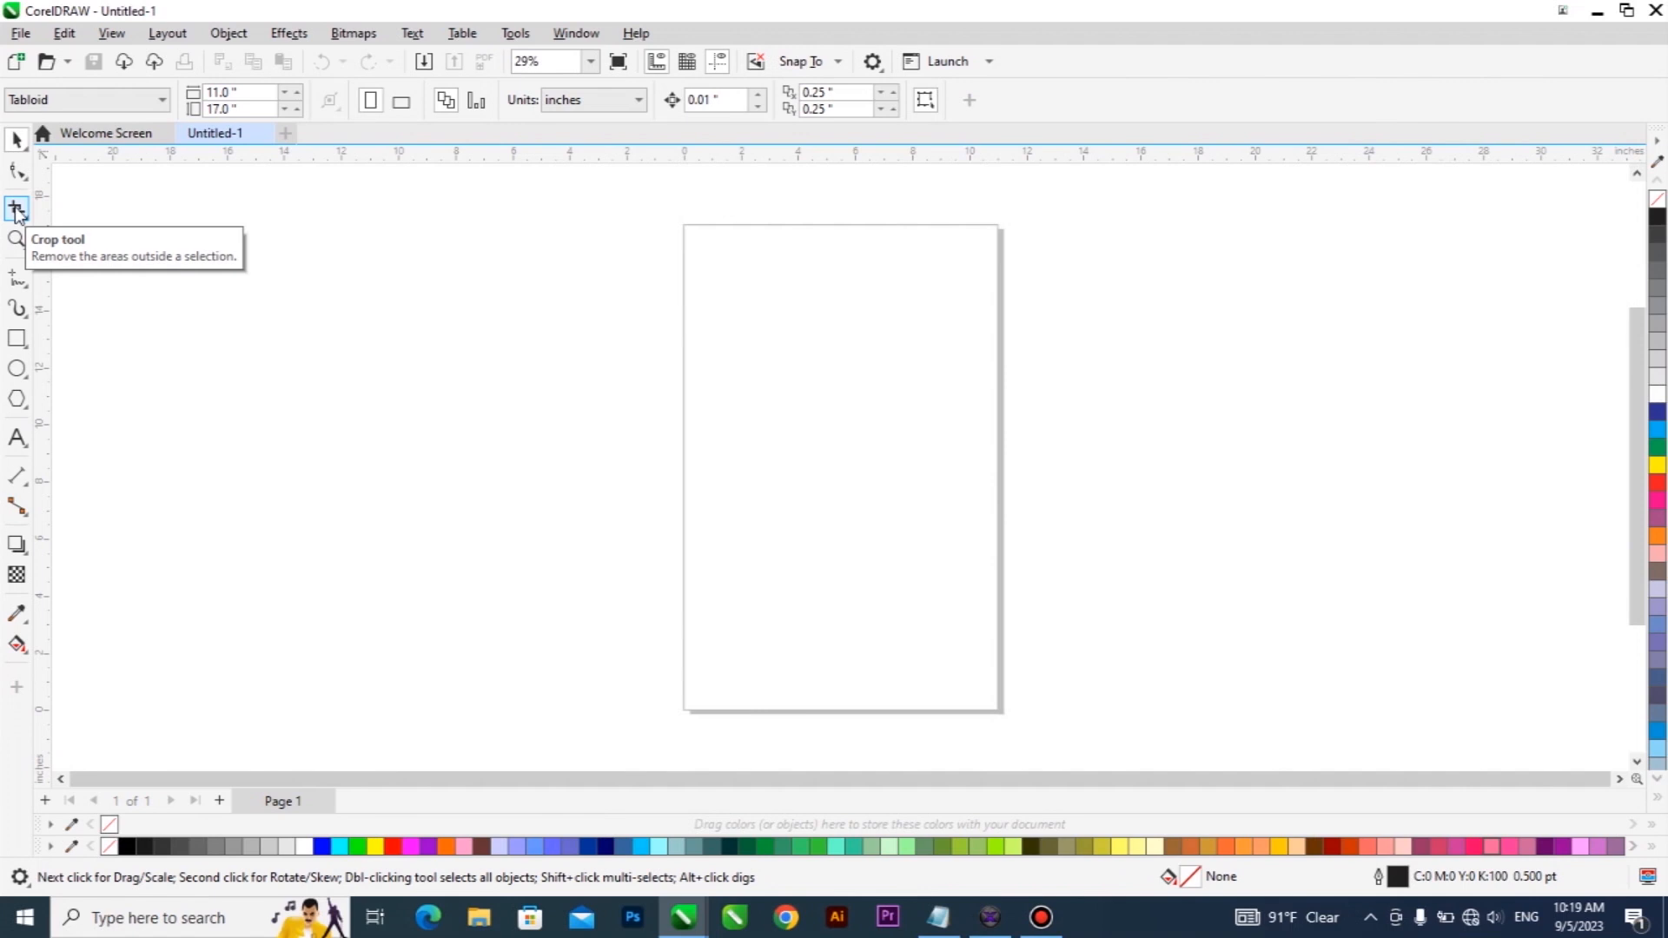
Draw a rectangle about 8.3 by 6.7 inches in the middle of the page and fill it with red.
click(16, 339)
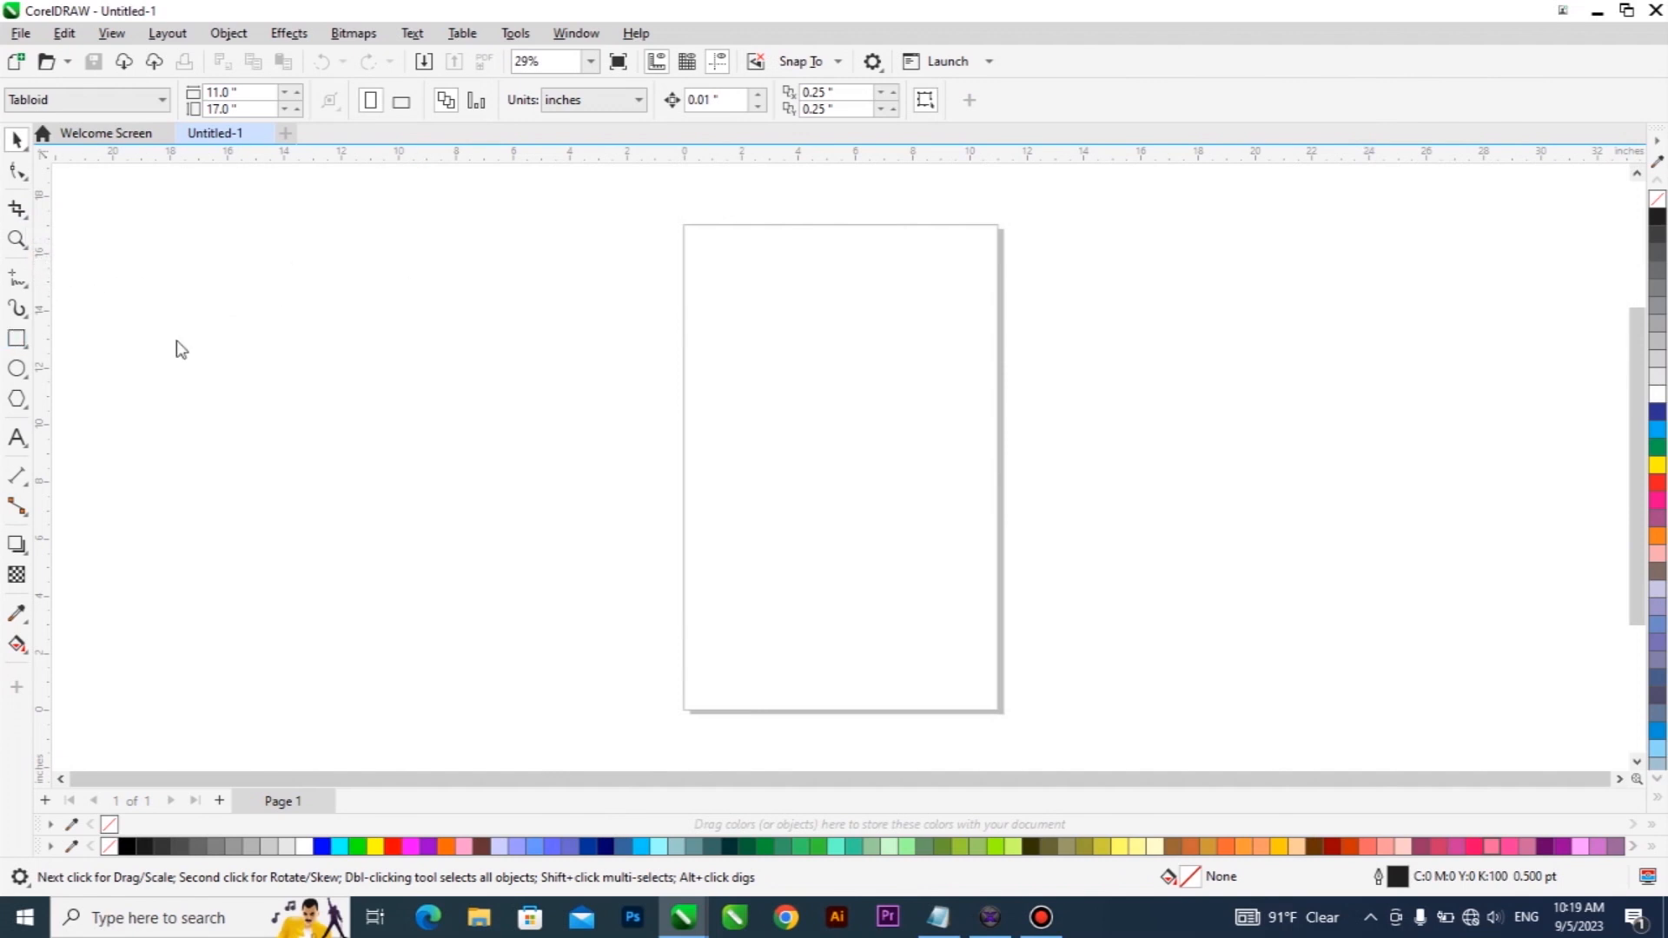
drag(716, 343, 953, 534)
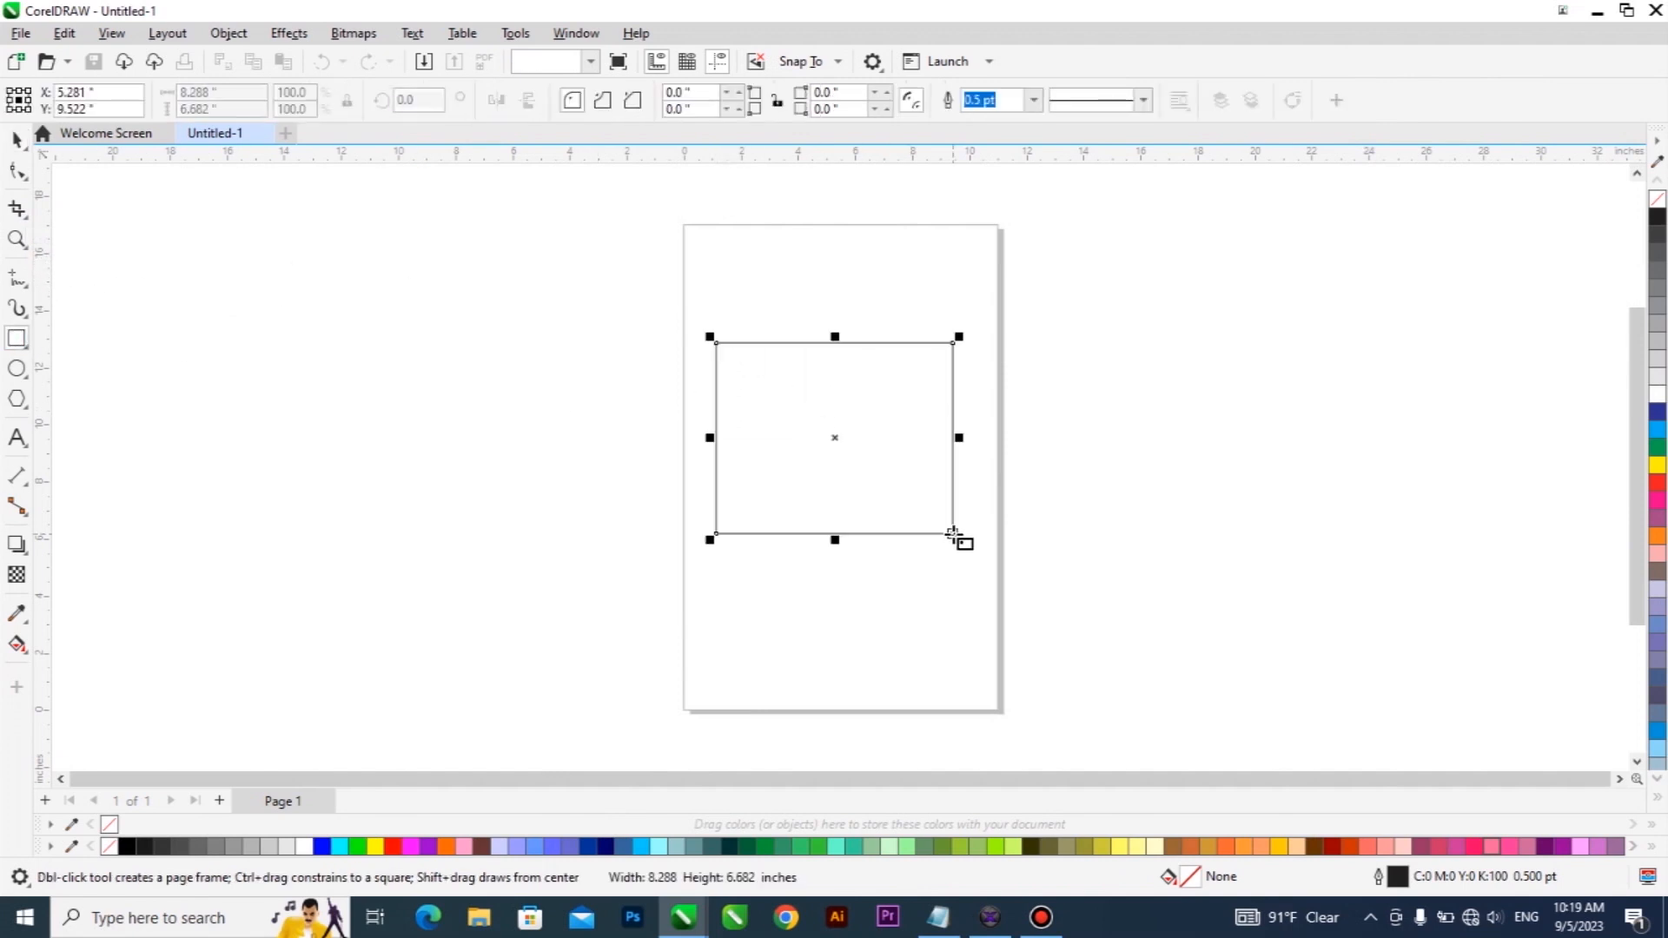
click(16, 141)
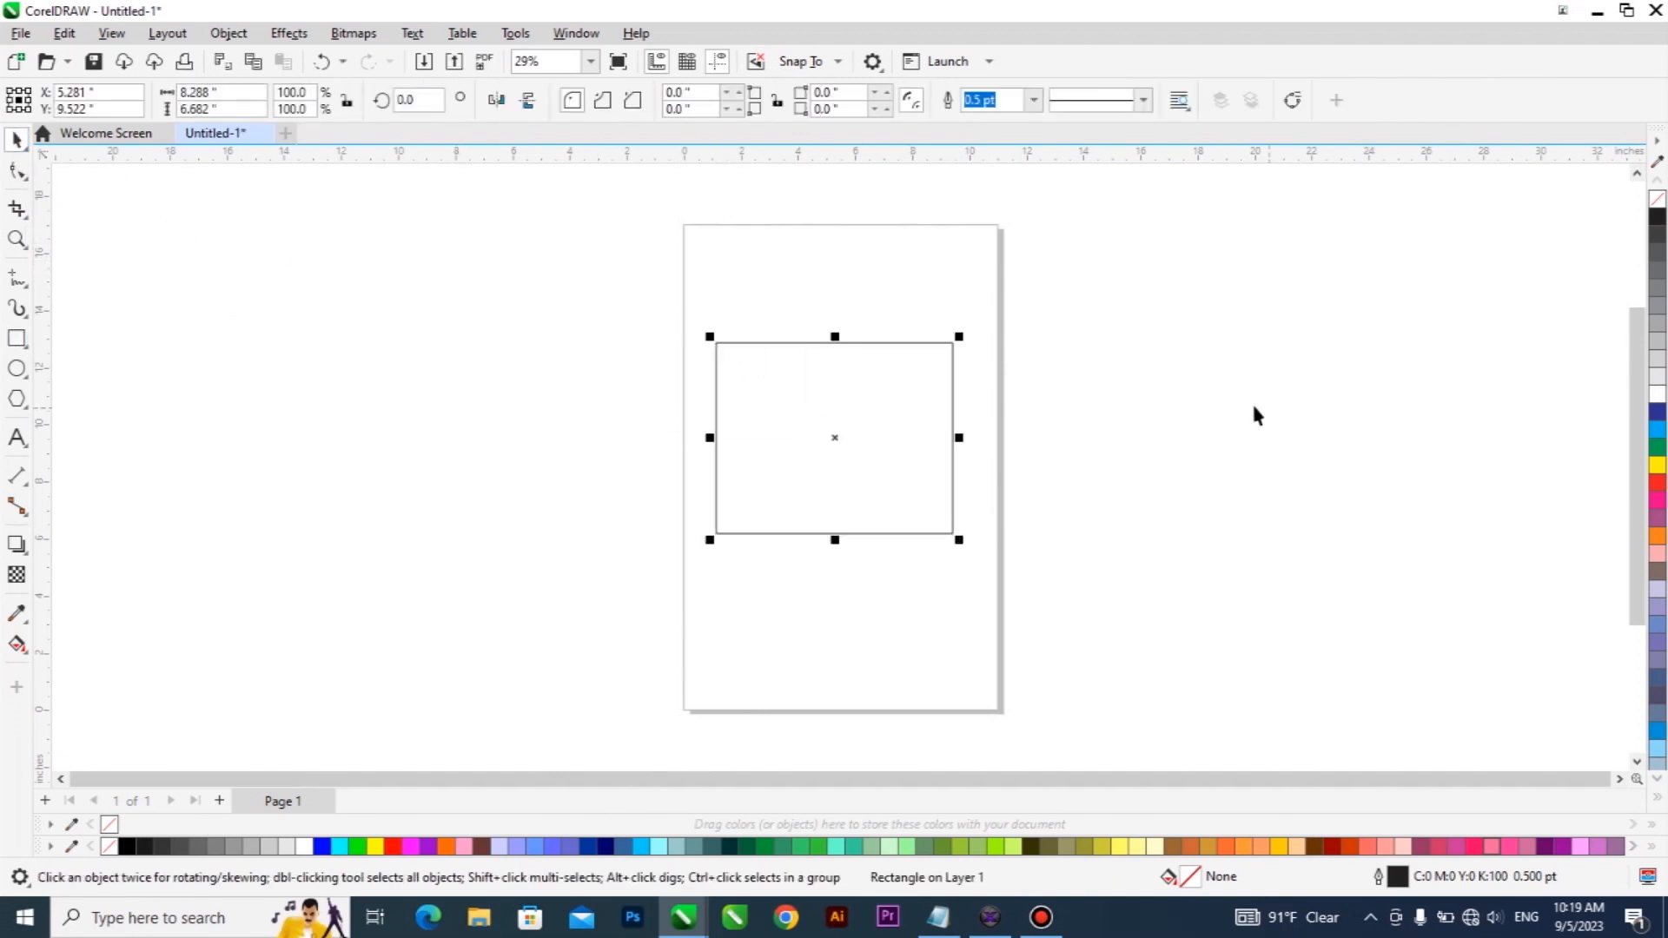
click(1659, 484)
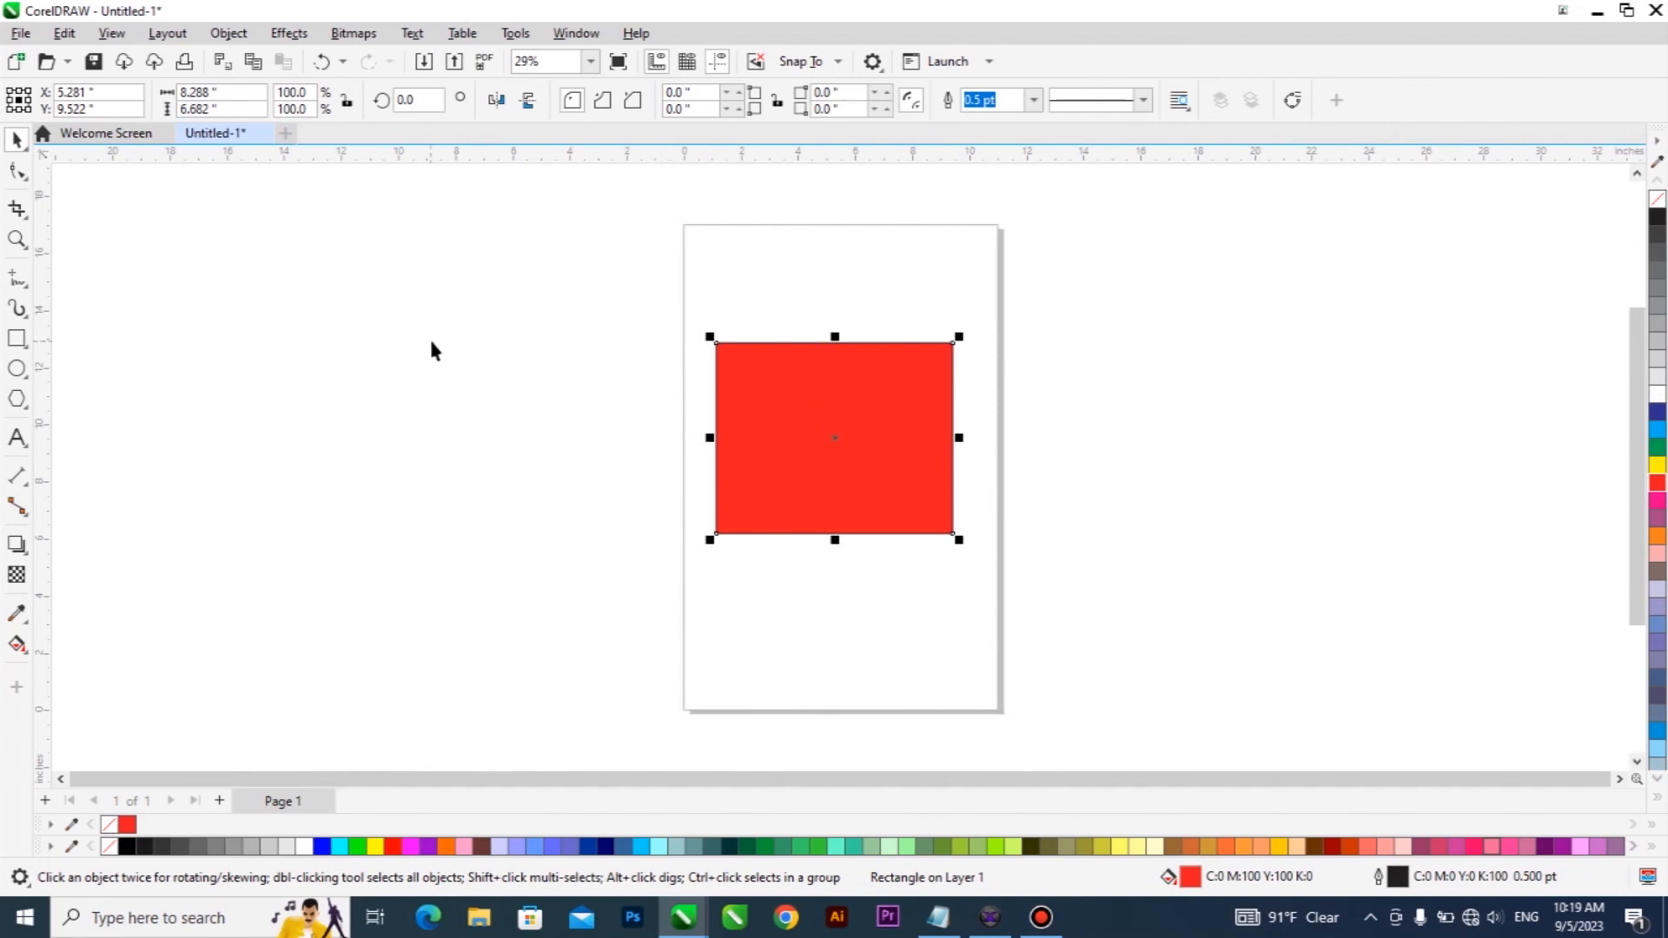
Try cropping the red rectangle to an area about 1.9 by 1.6 inches over its upper-left corner, and undo the crop.
click(18, 209)
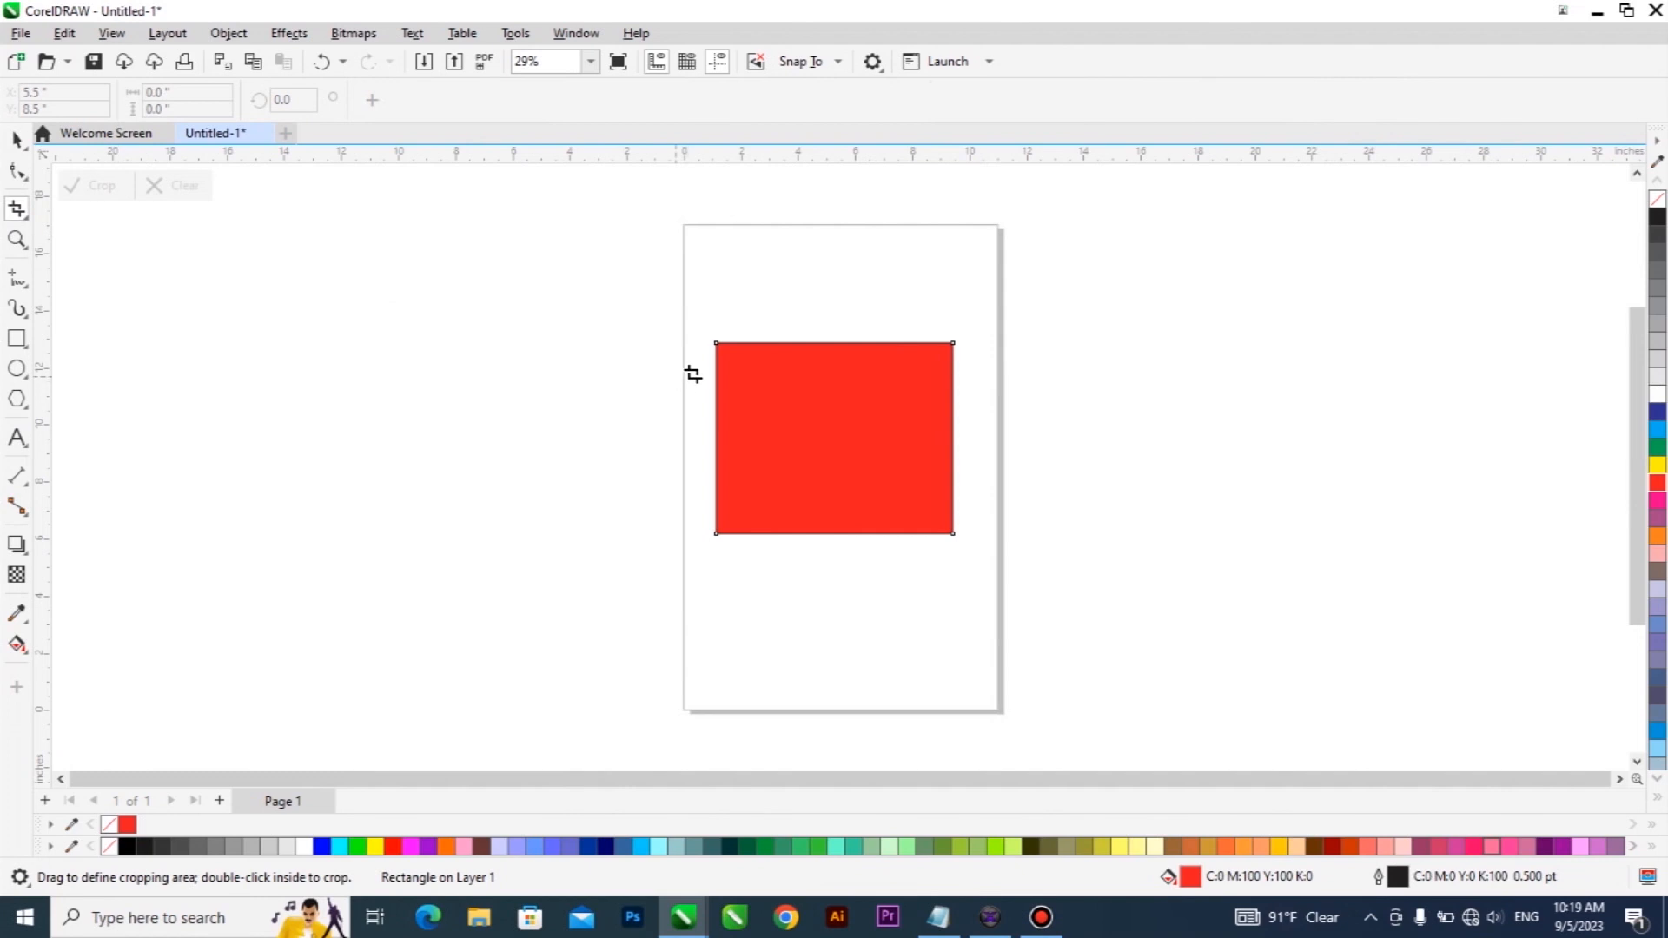
drag(712, 337, 763, 378)
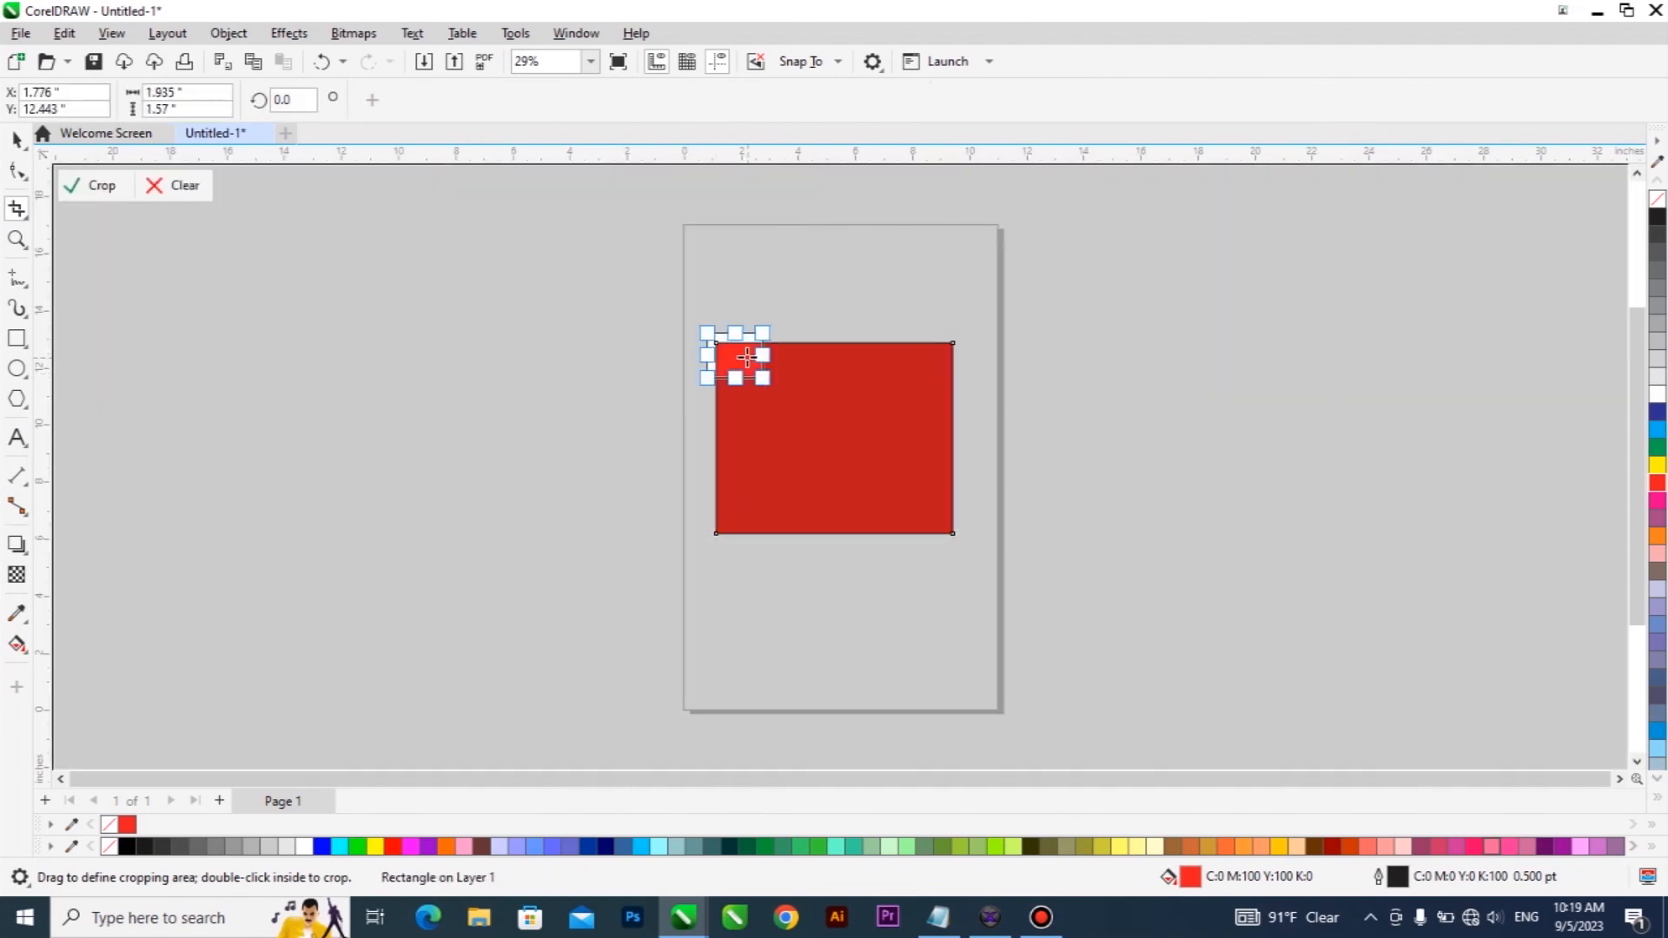
double_click(746, 357)
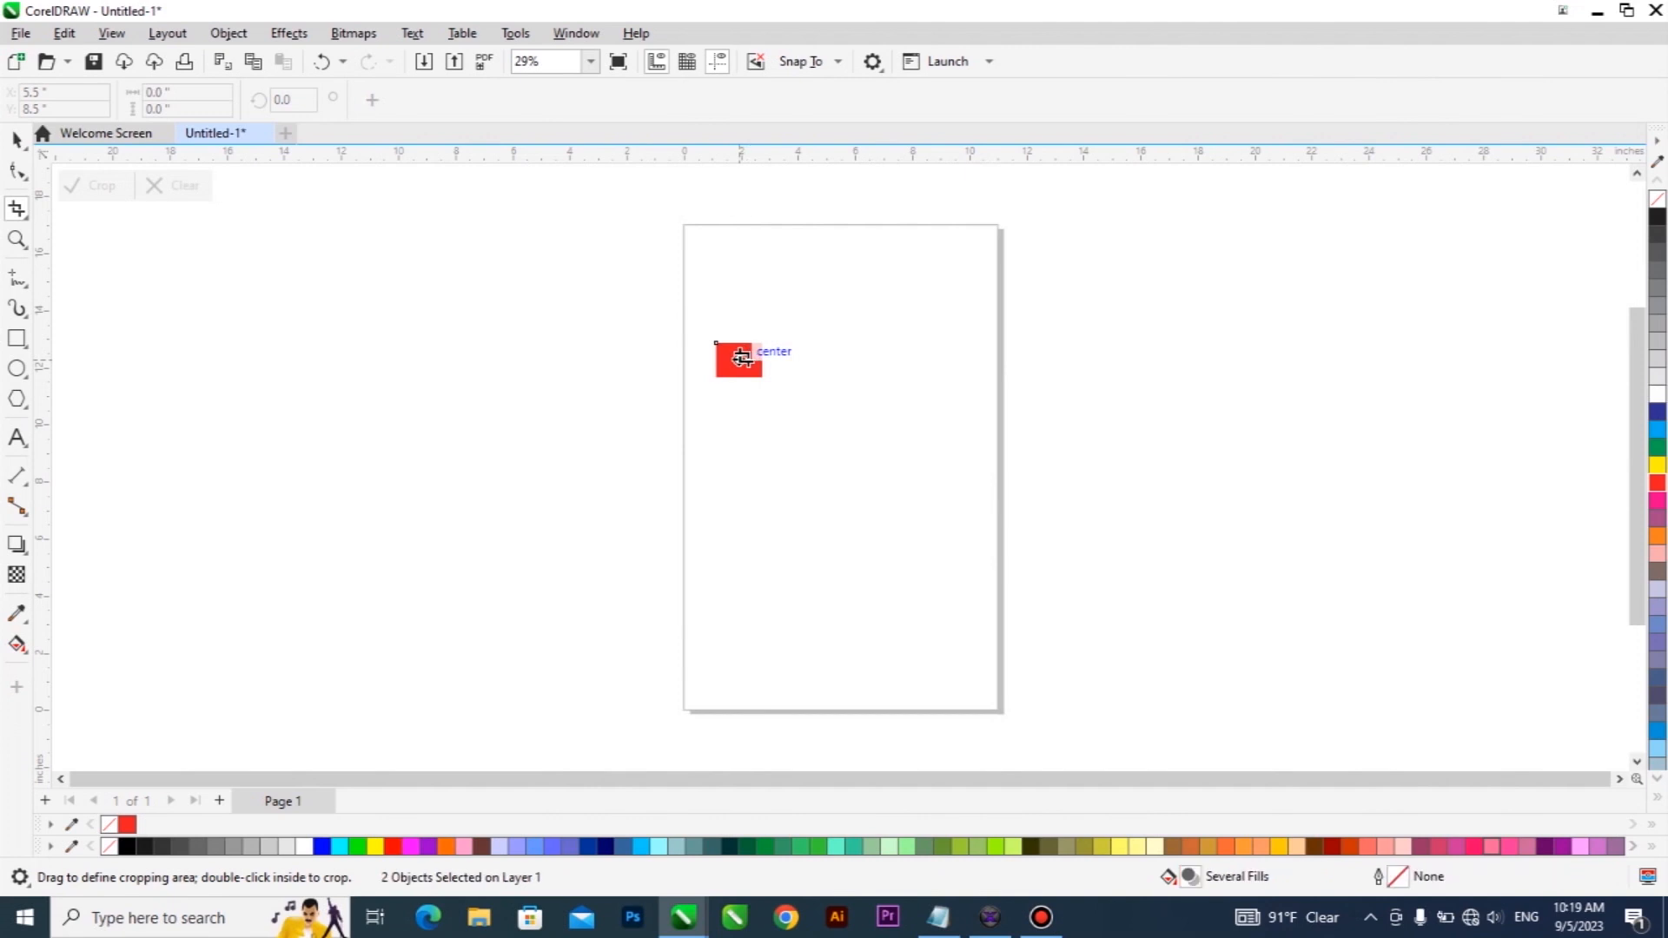
key(ctrl+z)
Crop the red rectangle to an area about 2.3 by 2 inches over its upper-left corner and move the remaining piece to the page's horizontal middle.
drag(702, 330, 768, 385)
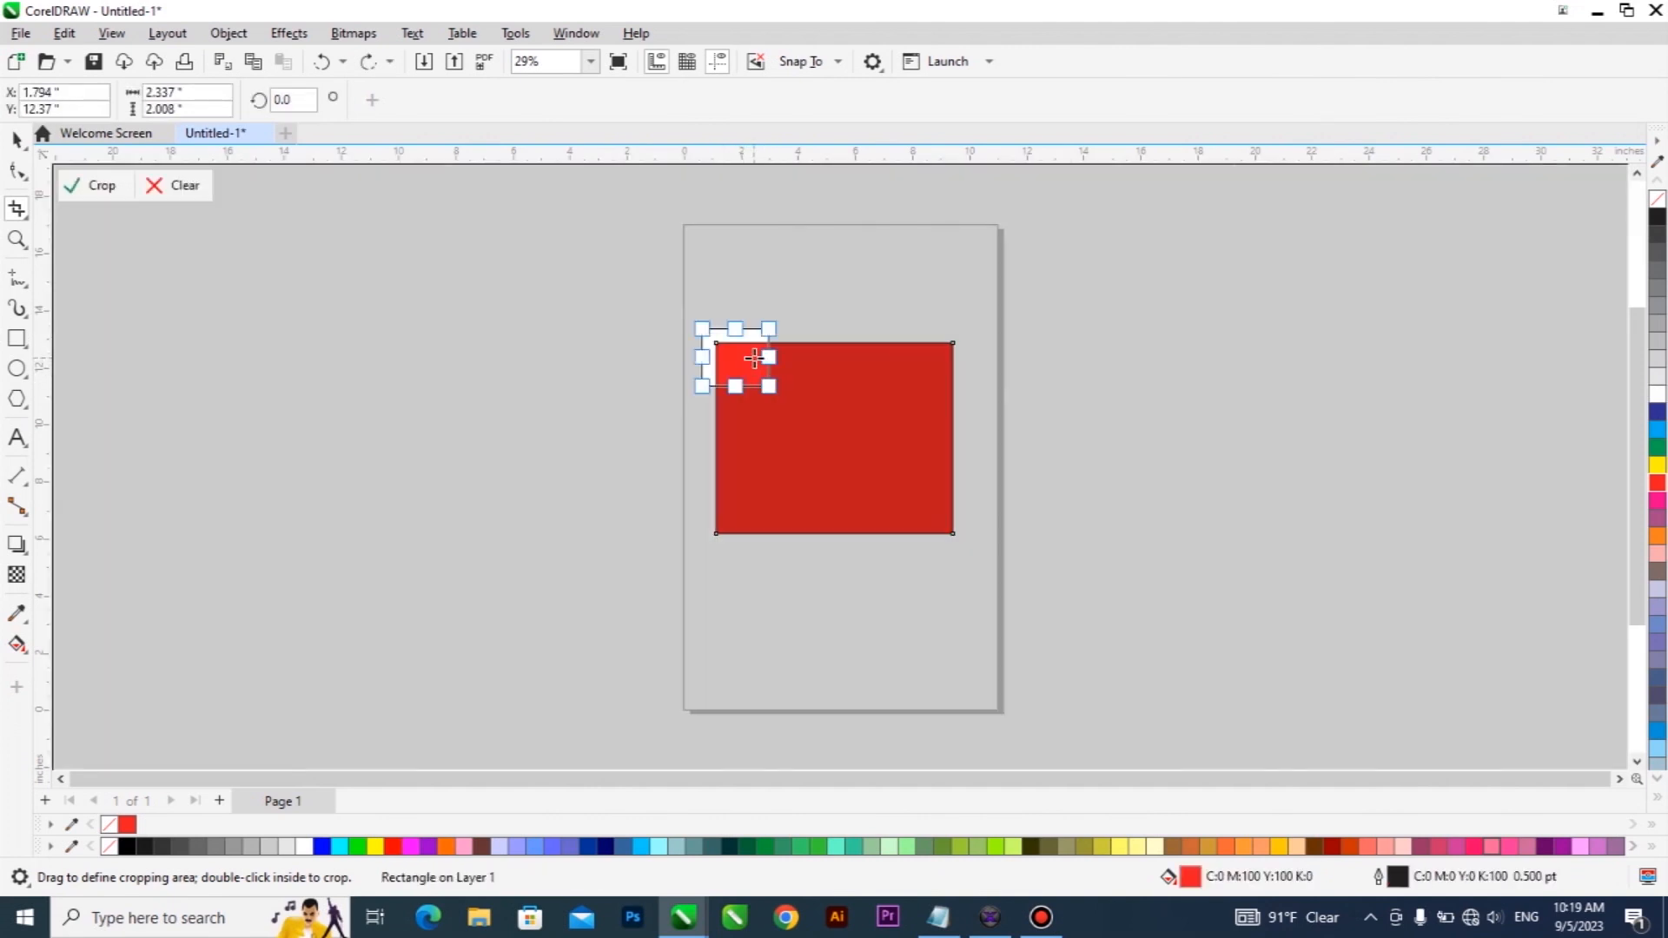
double_click(754, 358)
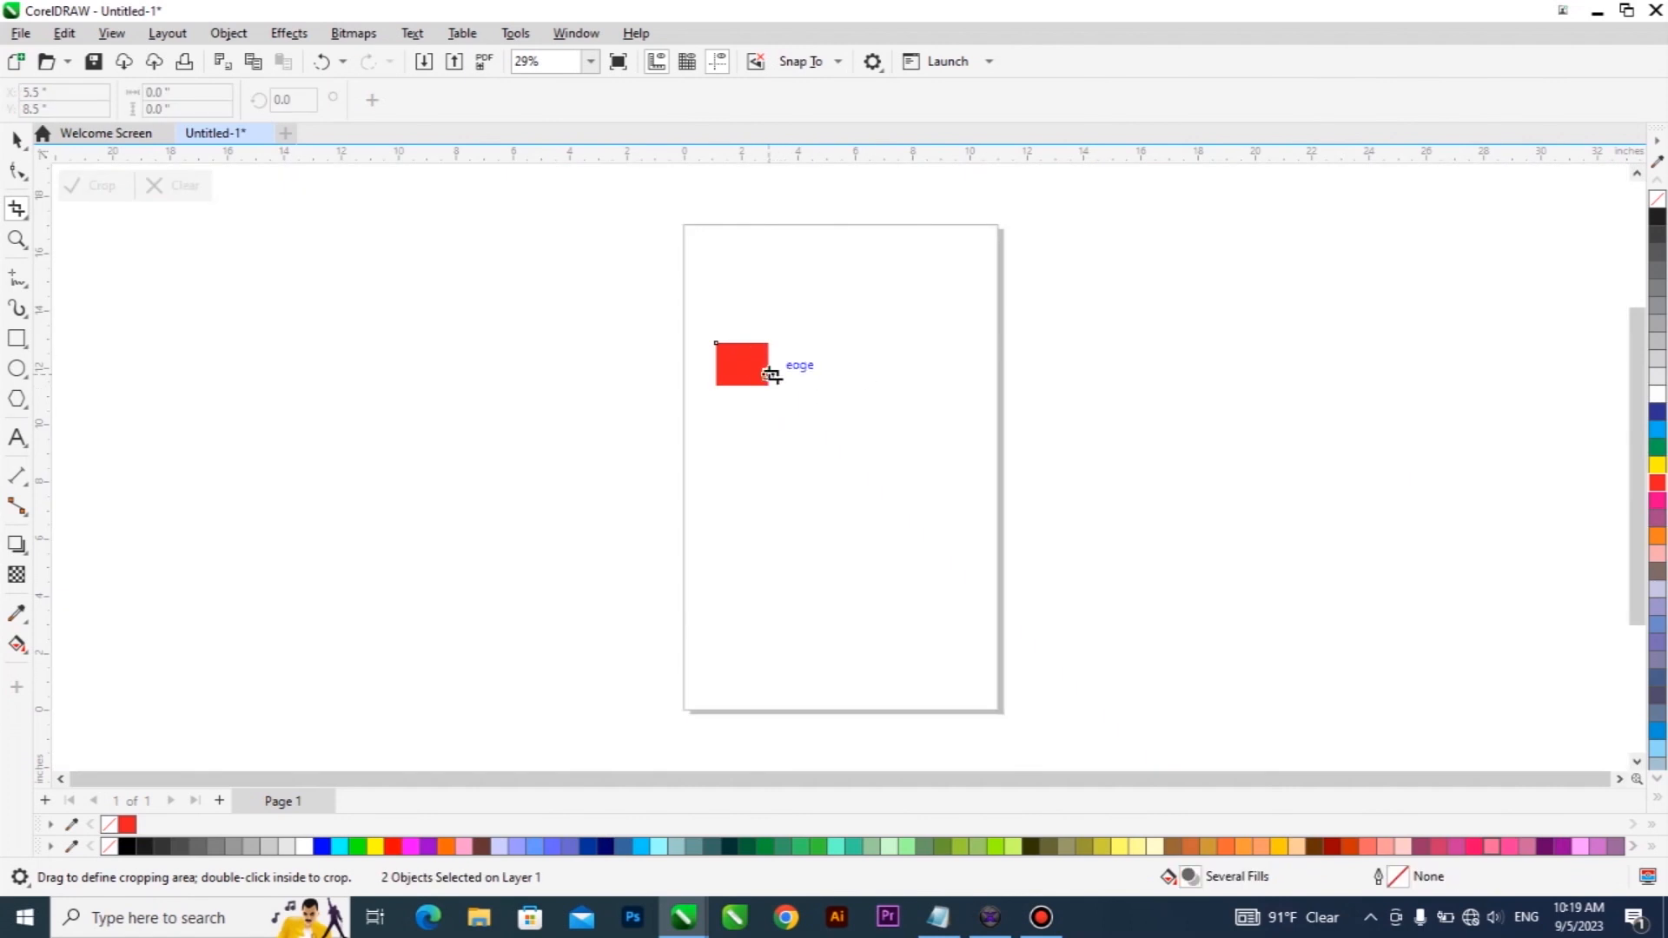
click(17, 139)
drag(754, 363, 846, 347)
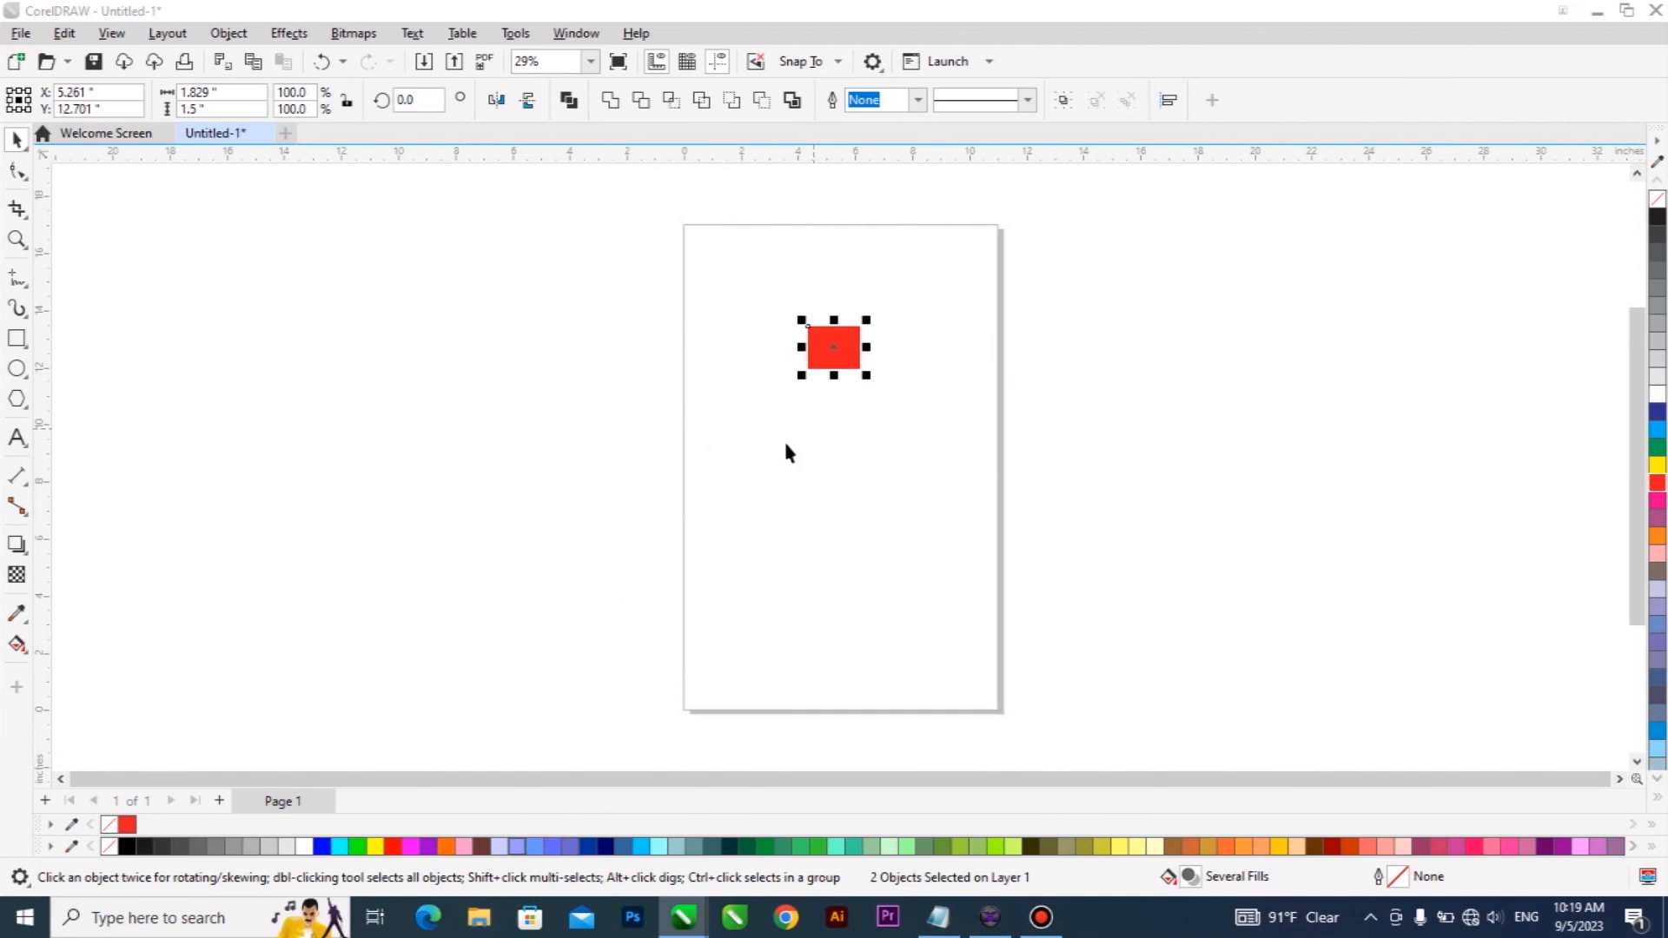
Switch to File Explorer, copy the robert-kiyosaki image from the recent files, and return to CorelDRAW.
key(super+e)
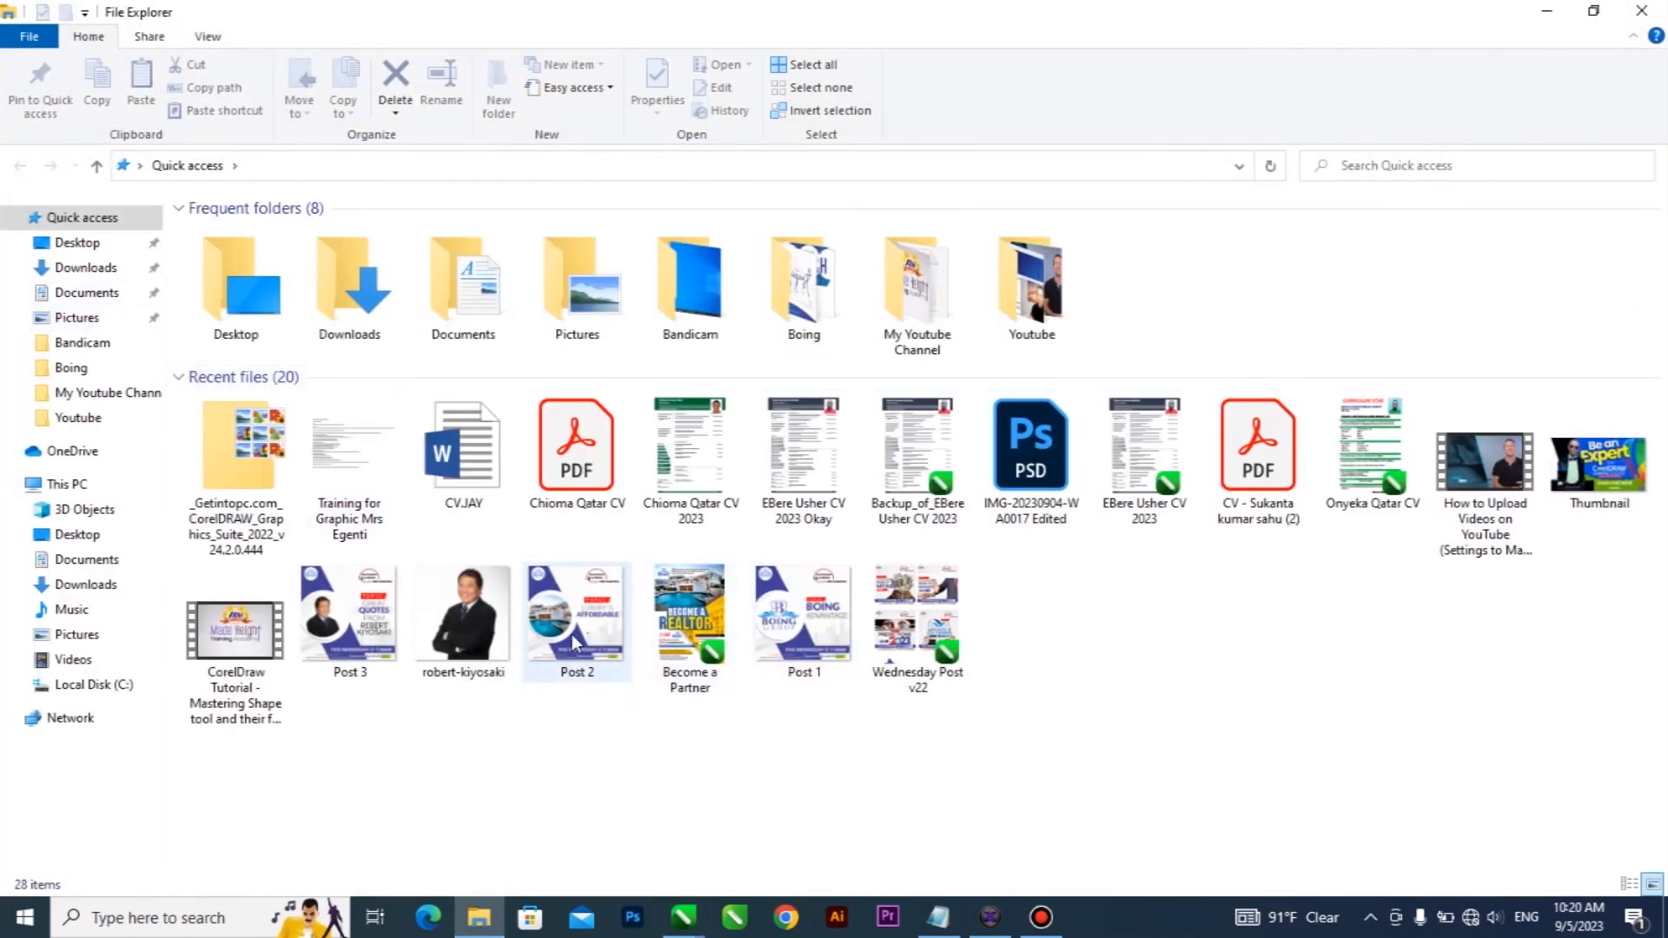
click(480, 615)
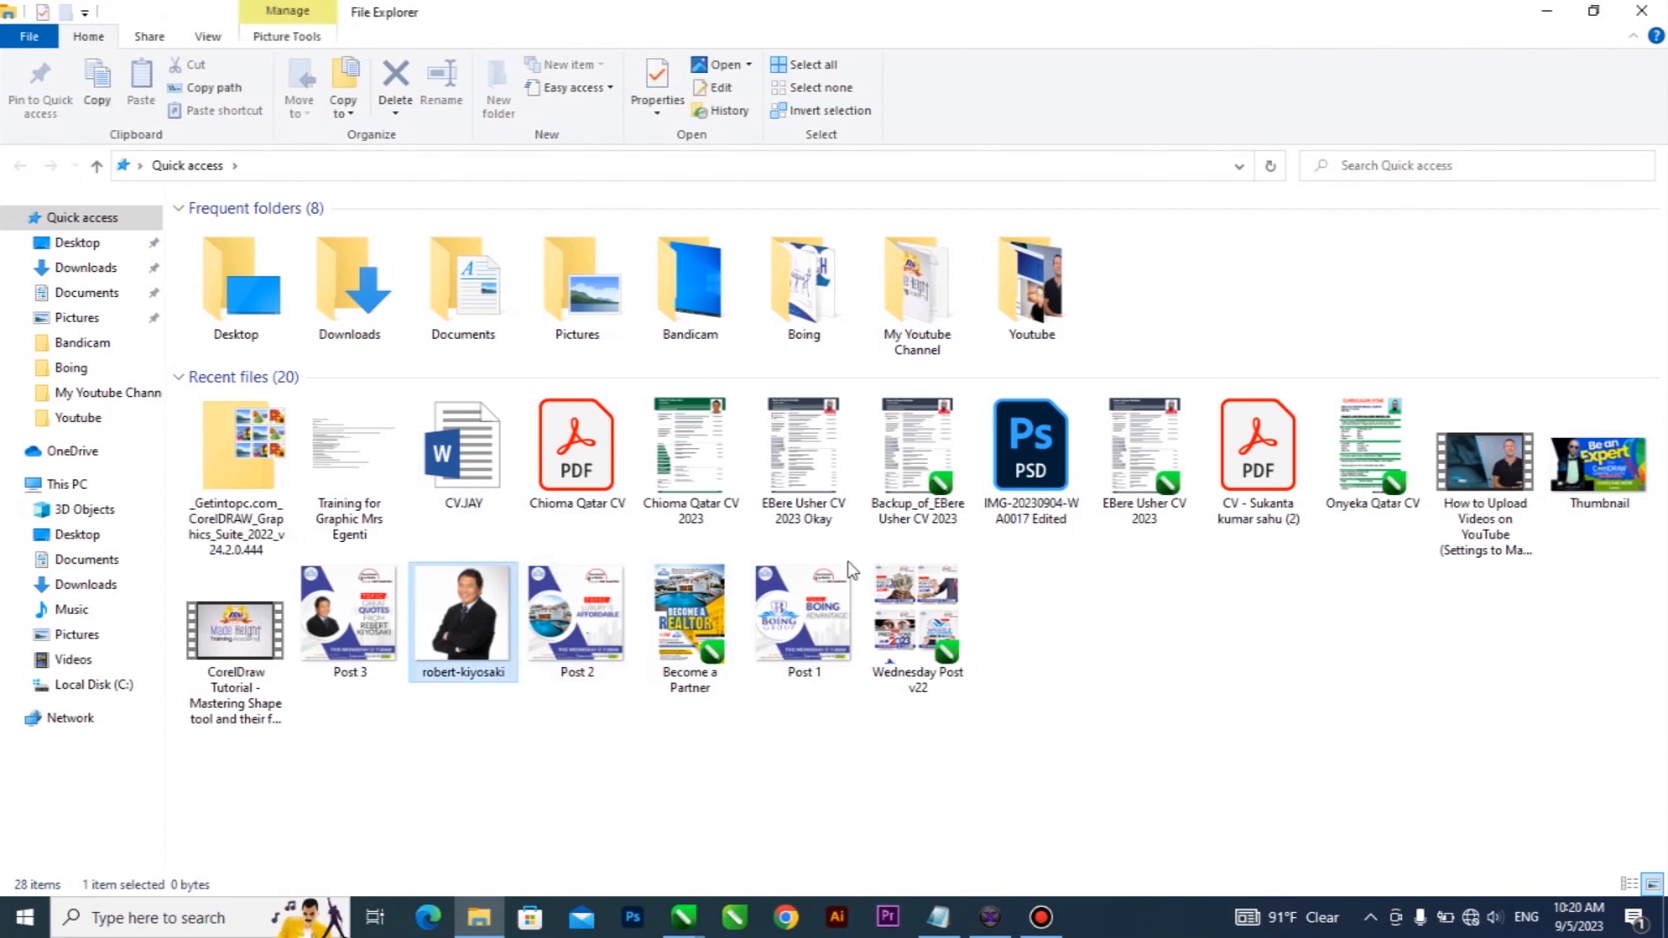
click(1546, 11)
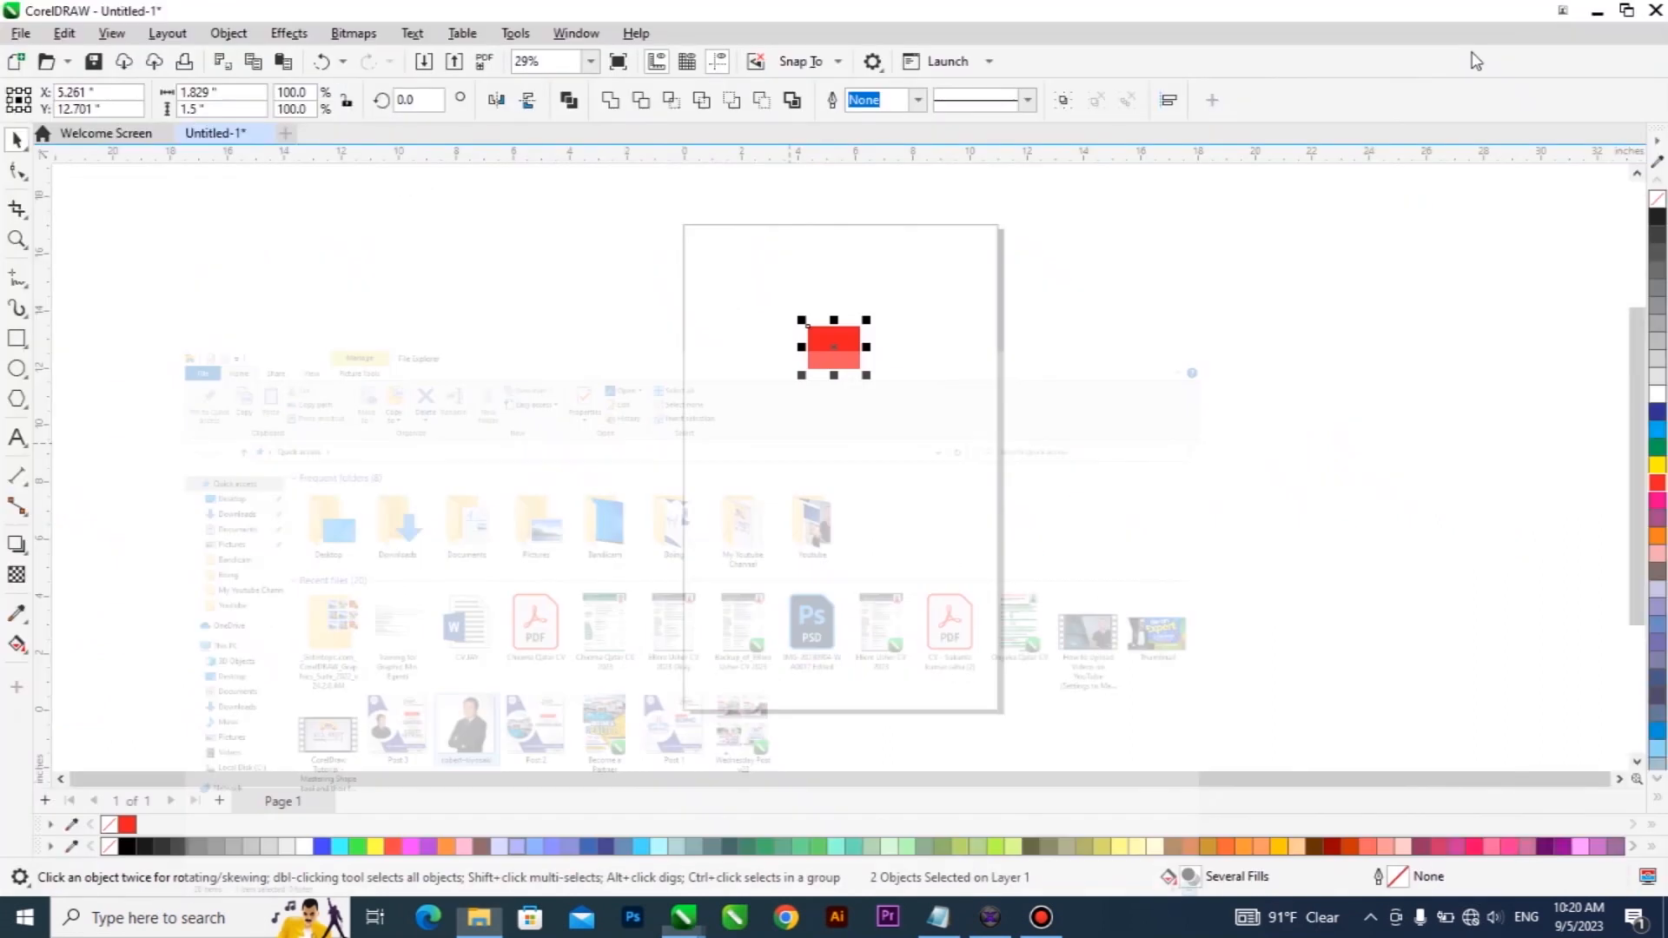
Replace the red piece with the copied photo and enlarge the photo to about 8.8 inches square.
click(863, 363)
click(859, 358)
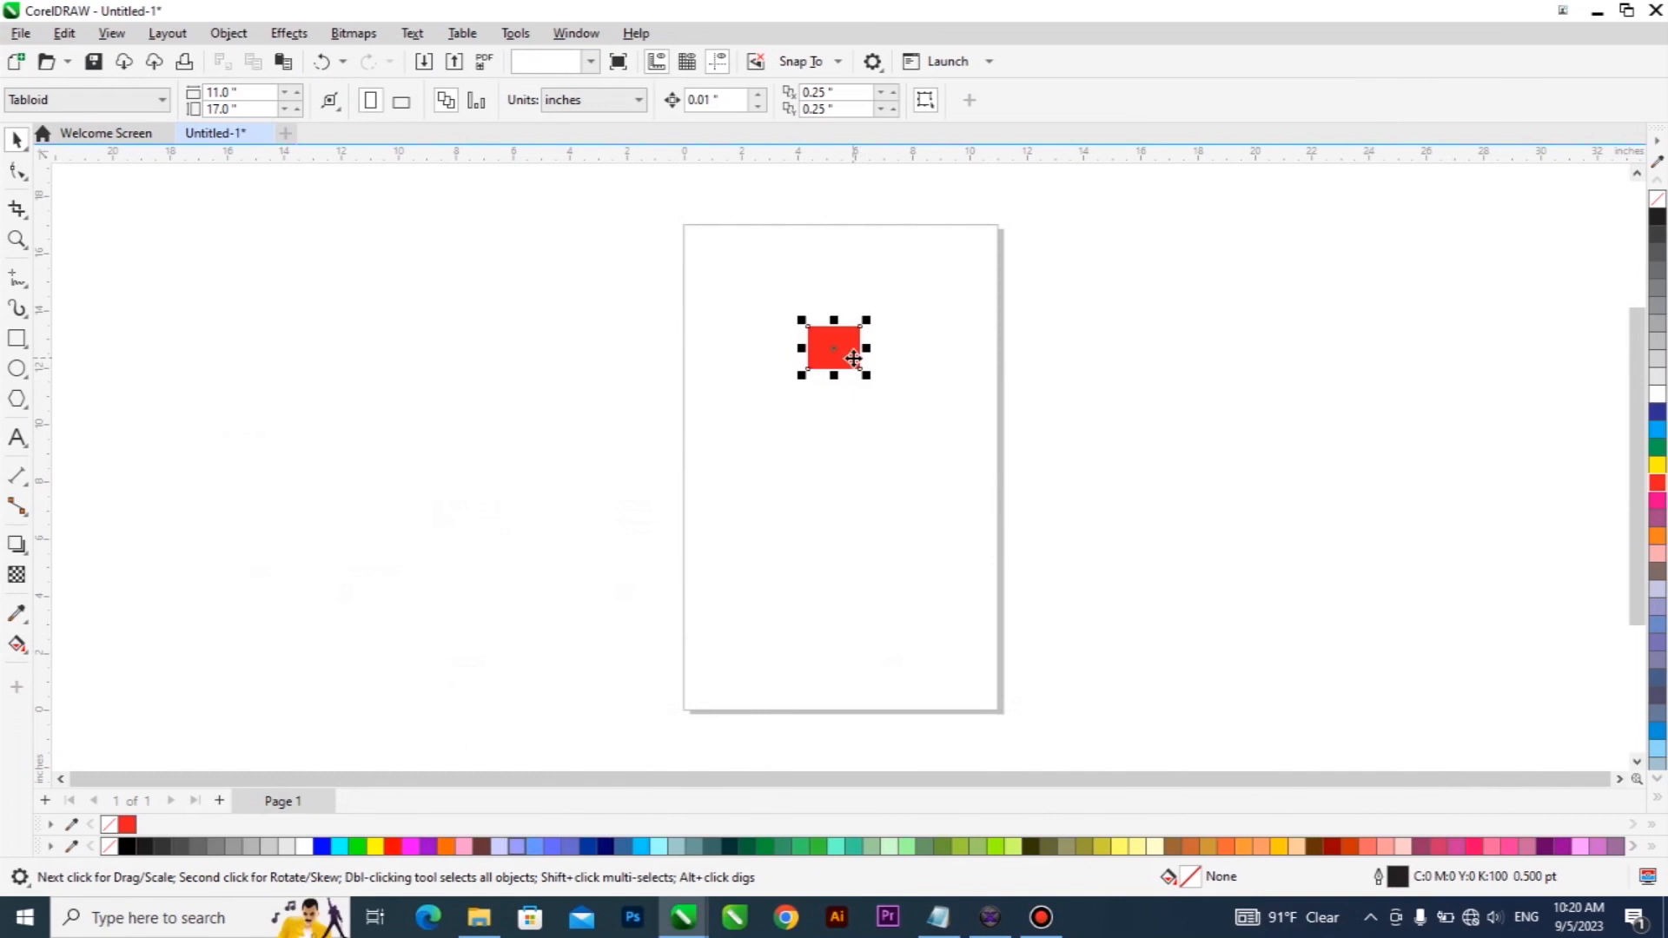
key(Delete)
key(ctrl+v)
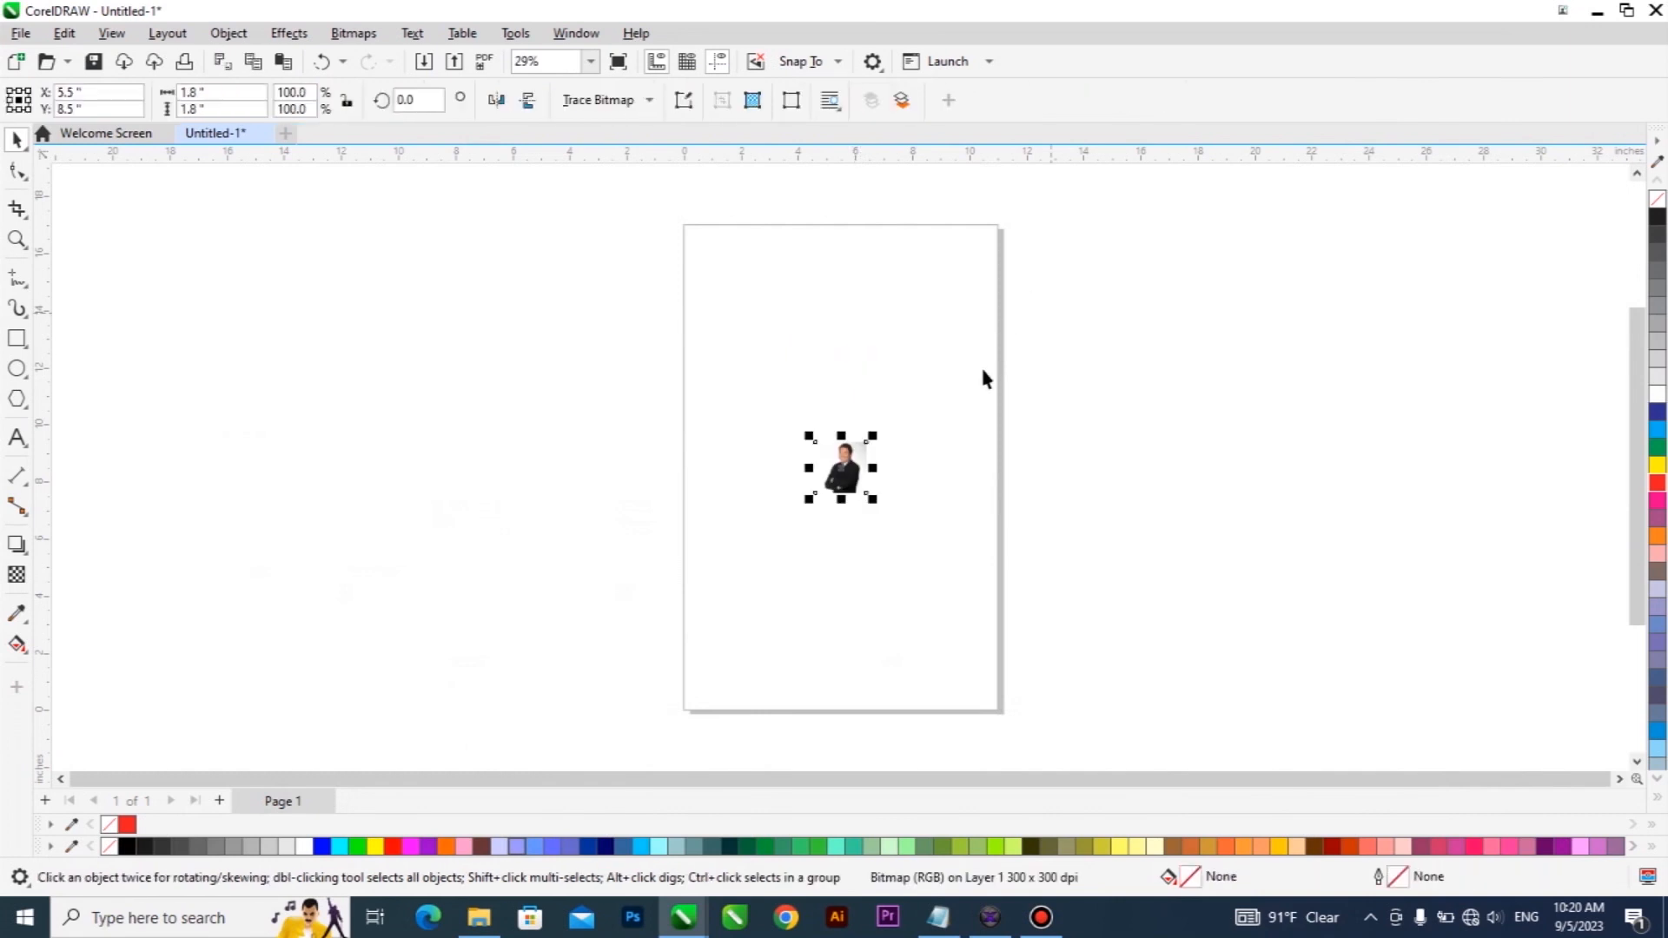
drag(877, 432, 771, 487)
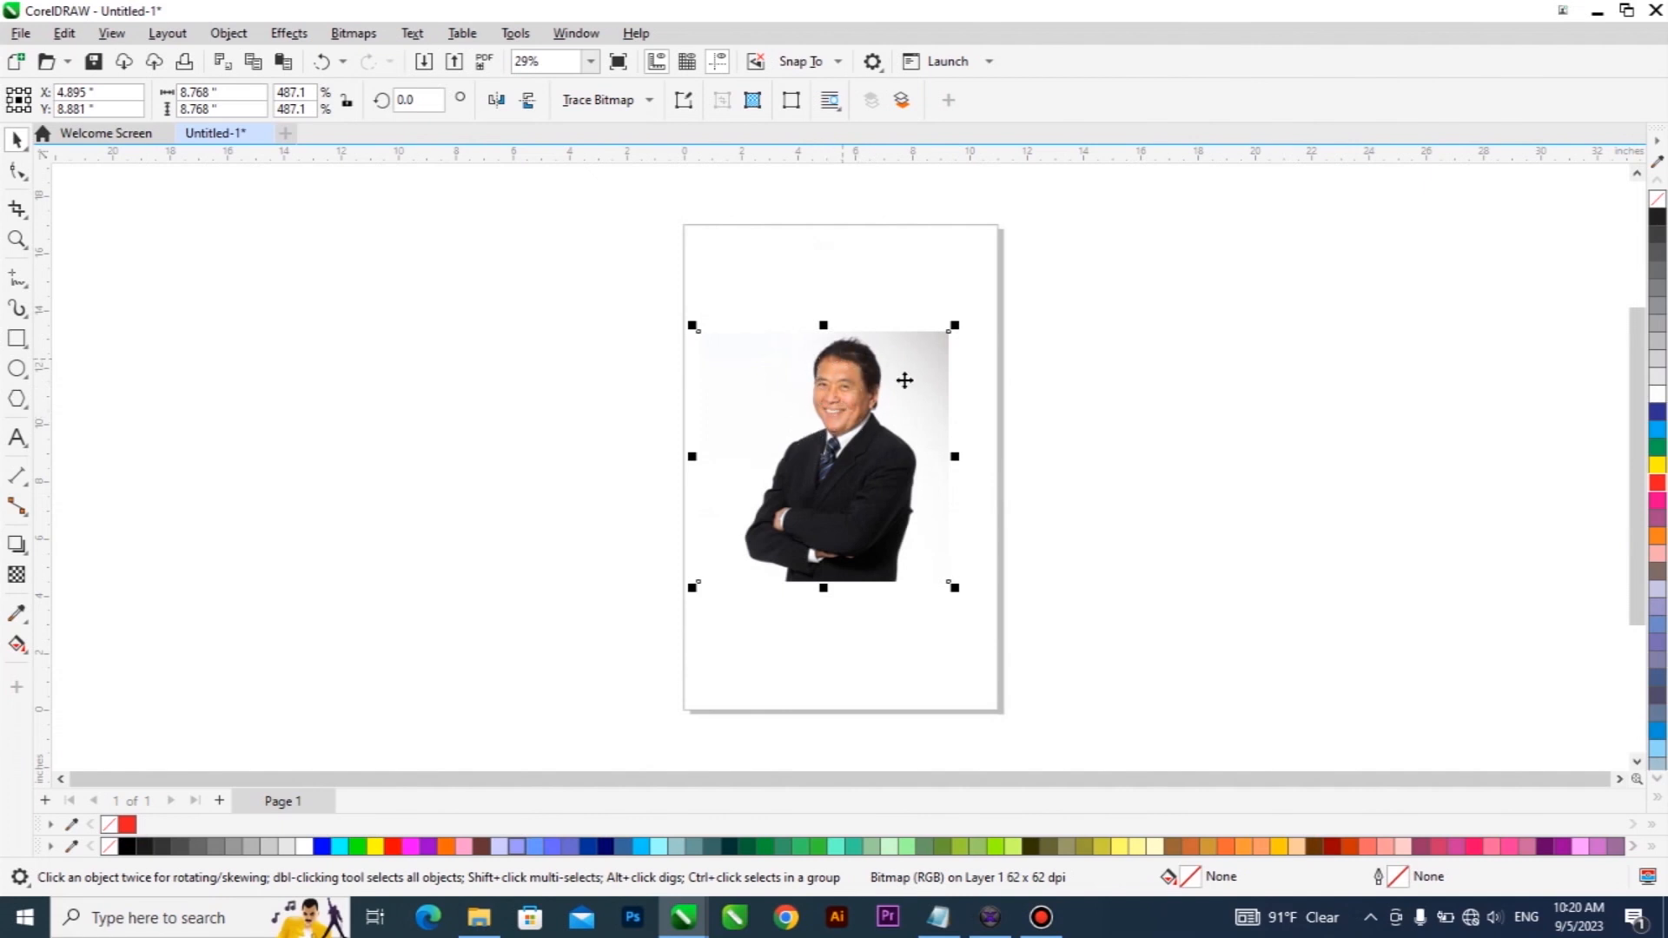
Try cropping the photo to an area about 3.4 by 4.1 inches around the man's head, and undo the crop.
click(17, 209)
drag(808, 332, 906, 449)
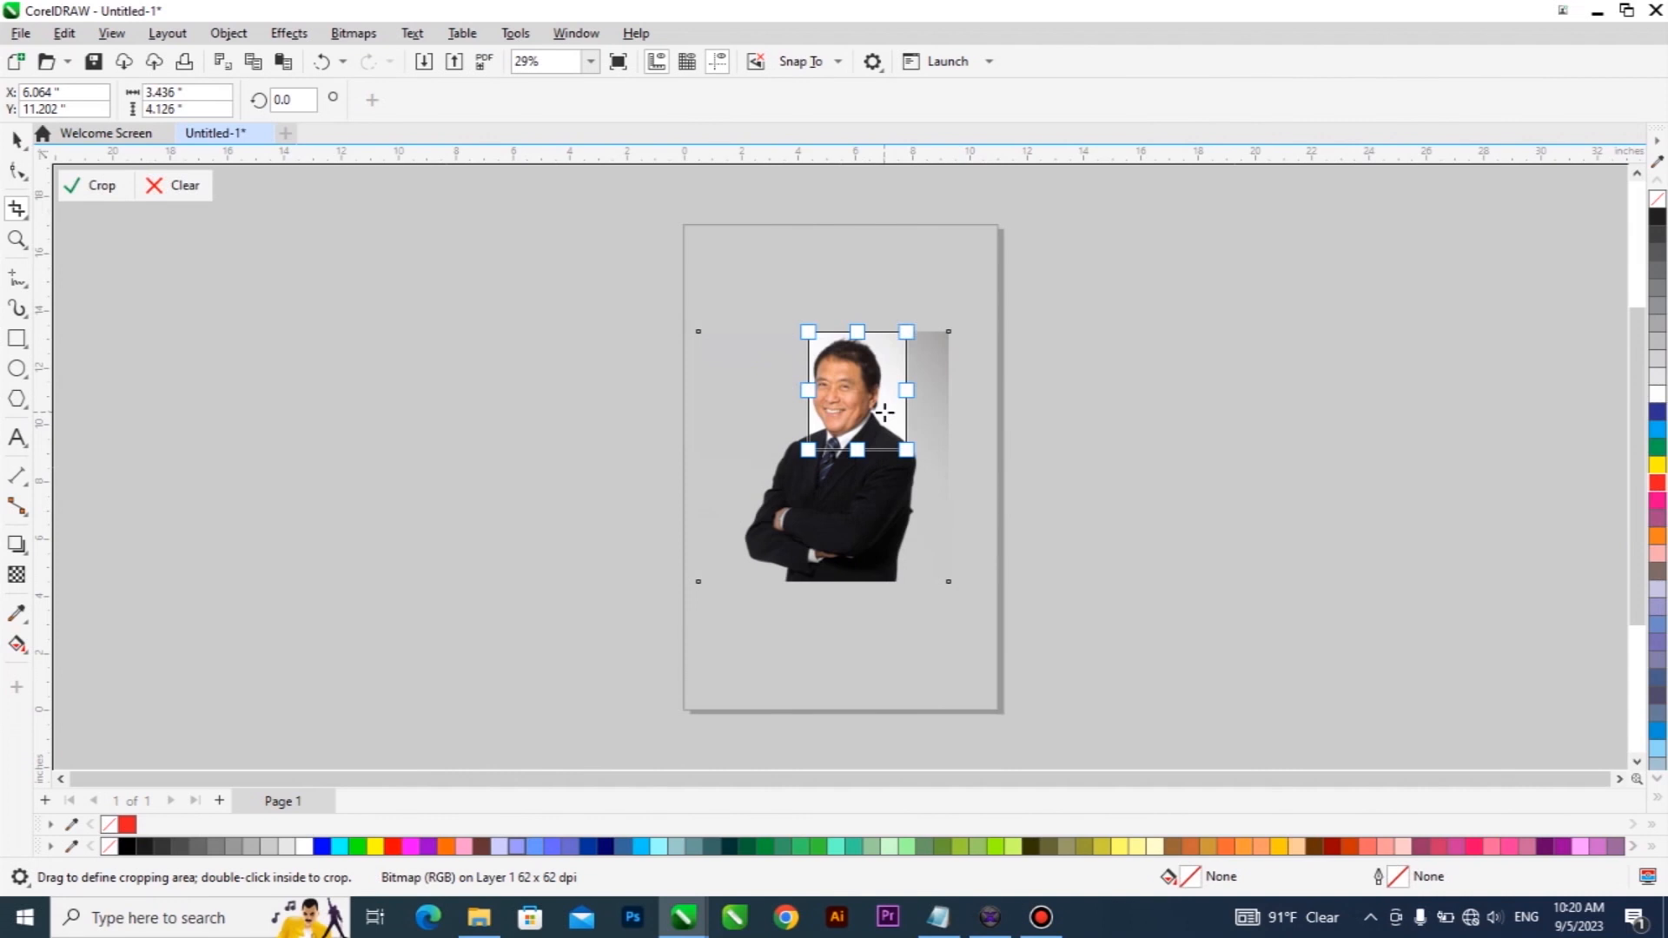
click(853, 391)
double_click(853, 392)
key(ctrl+z)
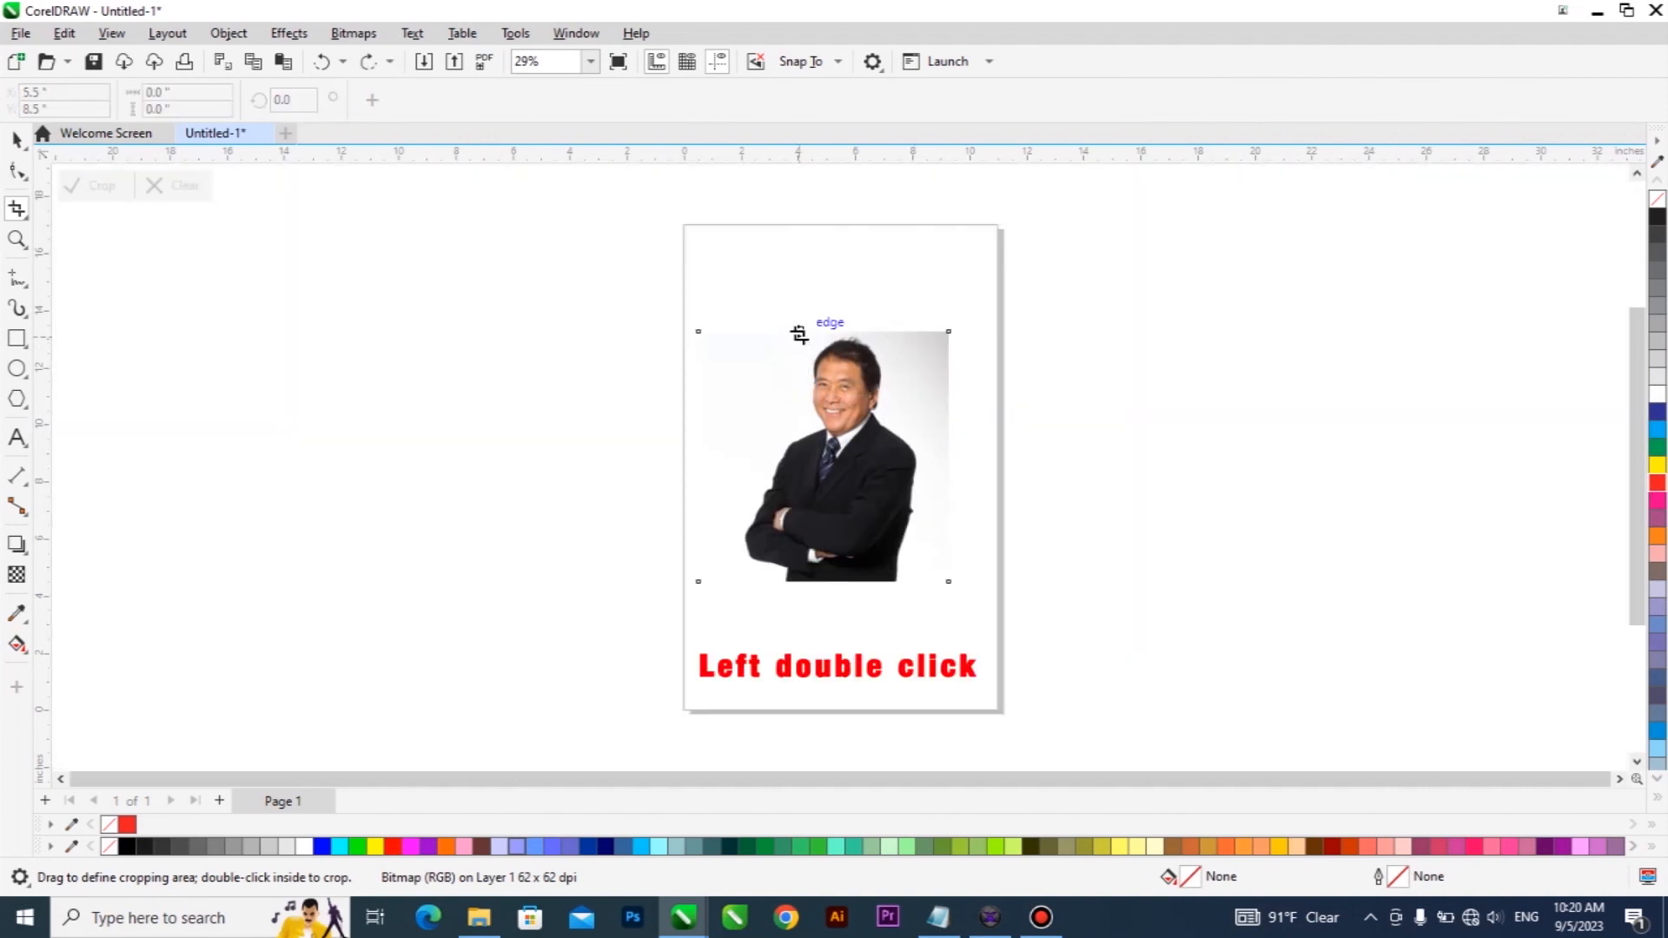
Crop the photo to an area about 3.9 by 4.6 inches around the man's head and shoulders.
drag(798, 331, 911, 462)
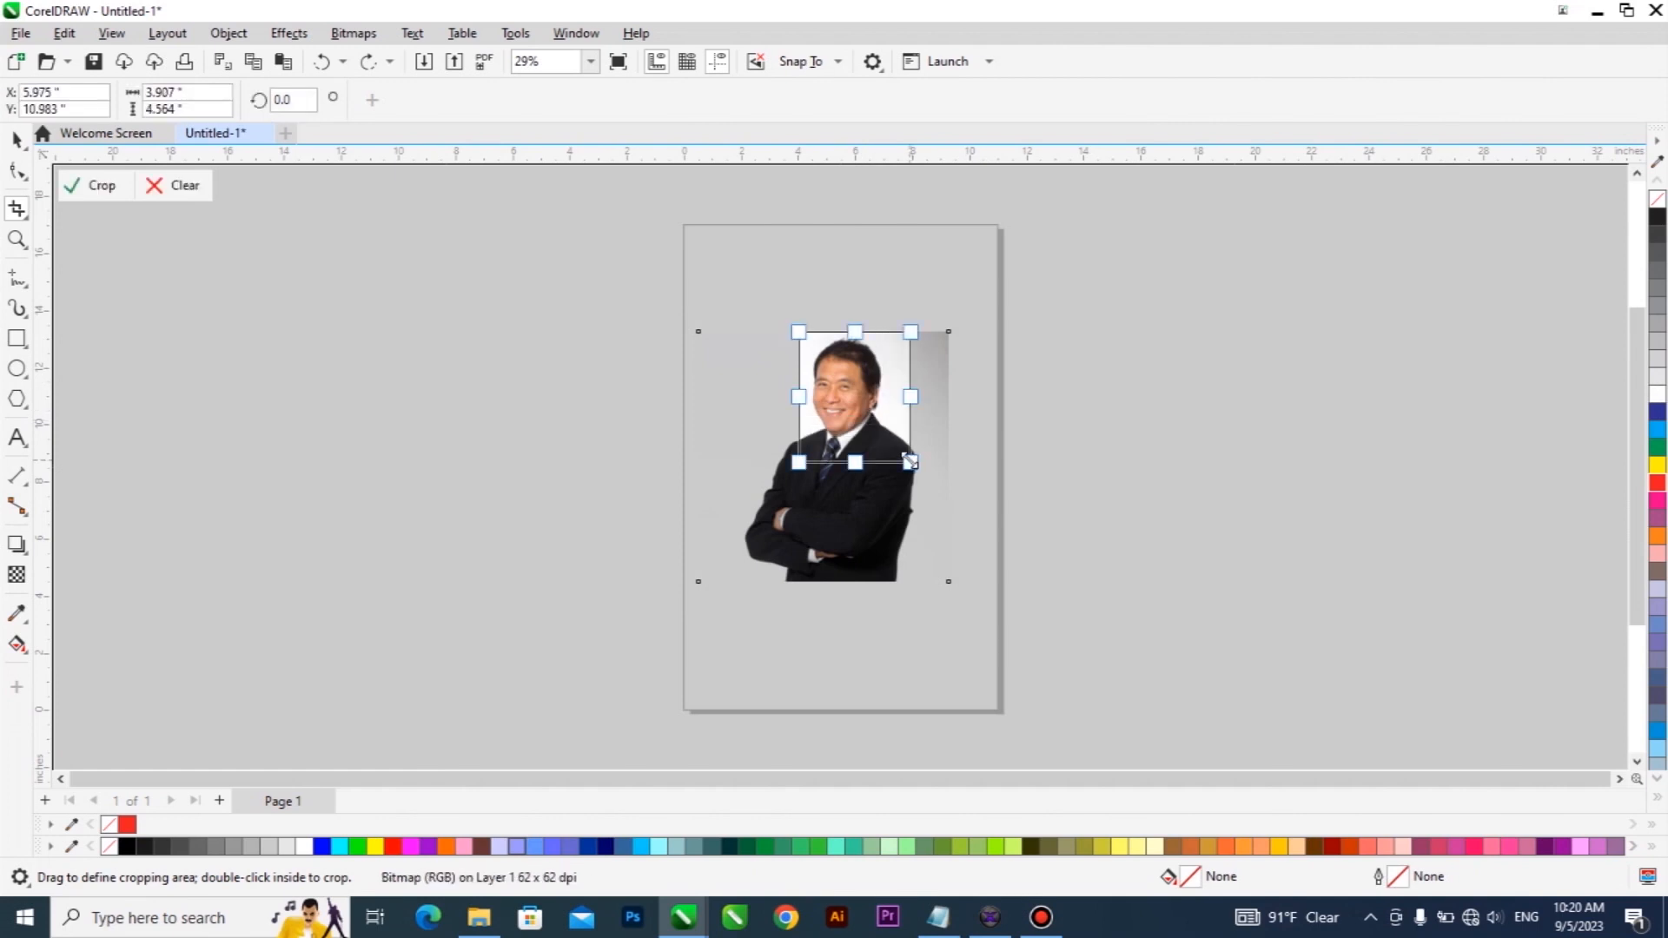
key(Return)
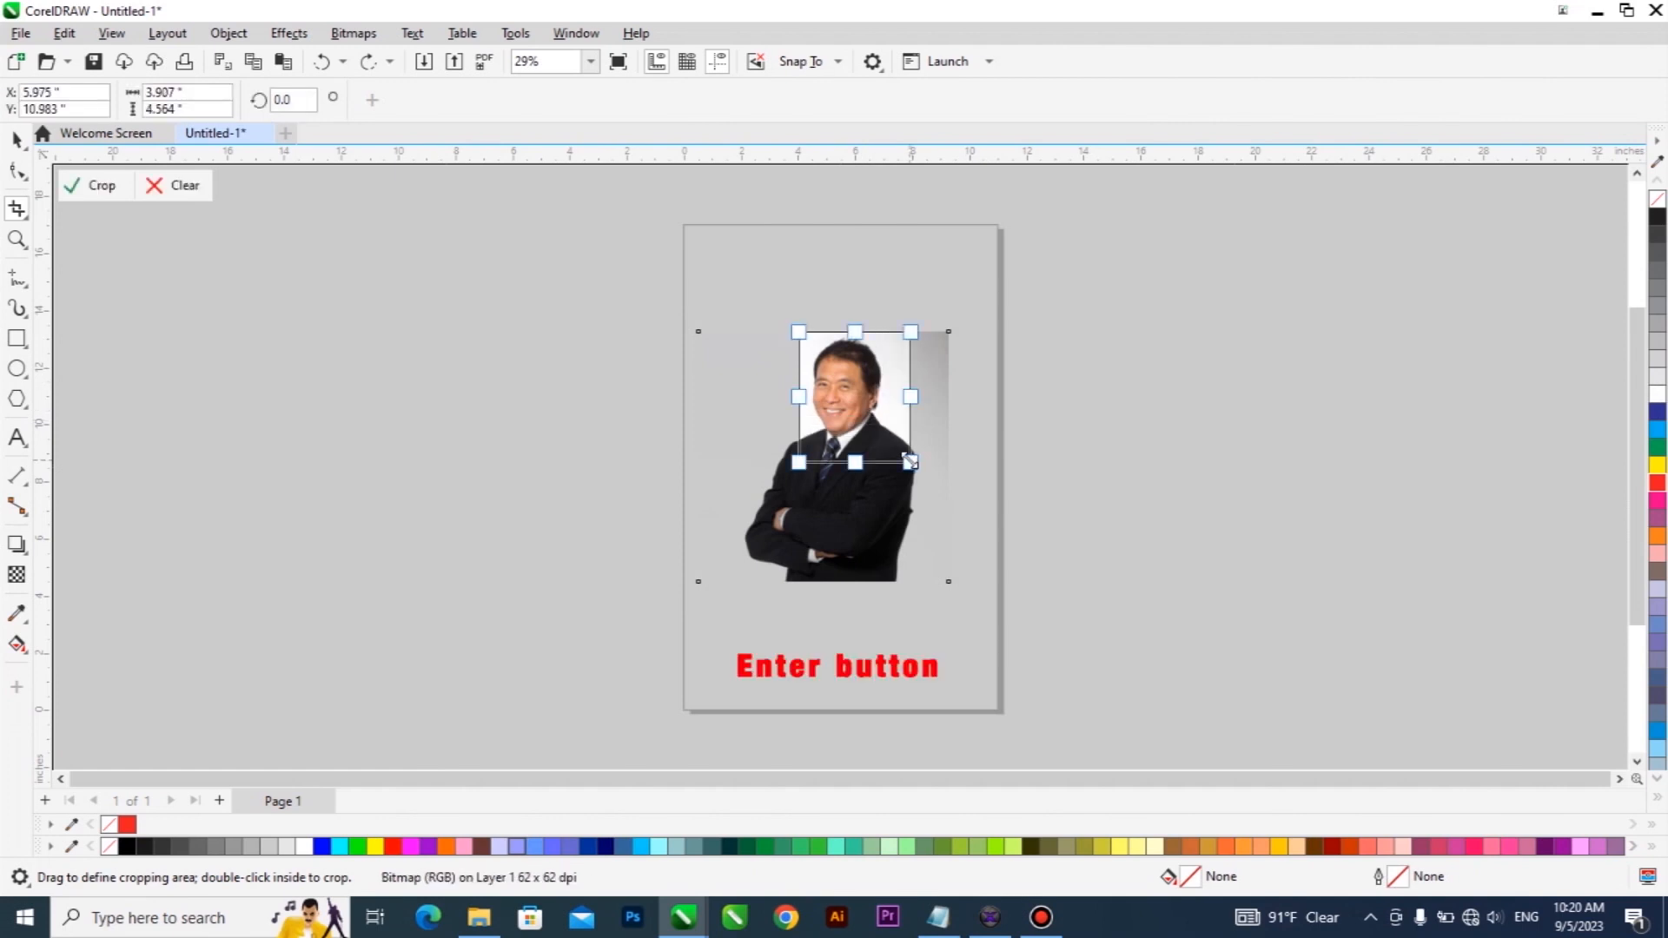
key(Return)
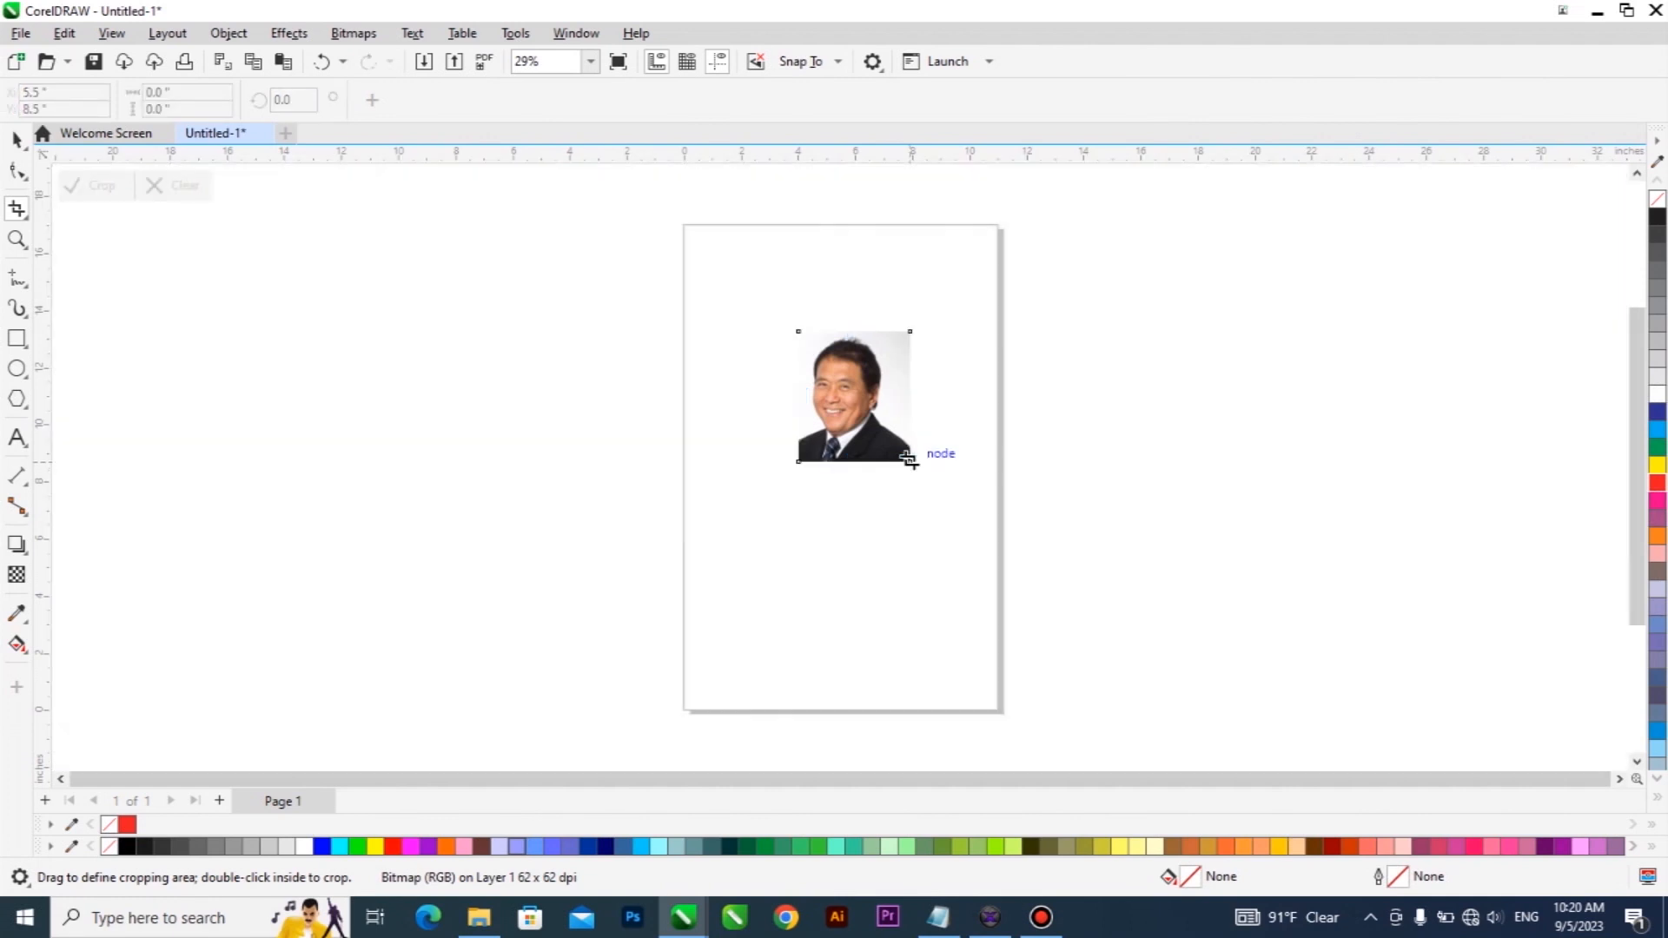
Enlarge the cropped photo to about 6.3 by 7.4 inches and position it in the upper half of the page.
click(17, 139)
drag(910, 422, 832, 425)
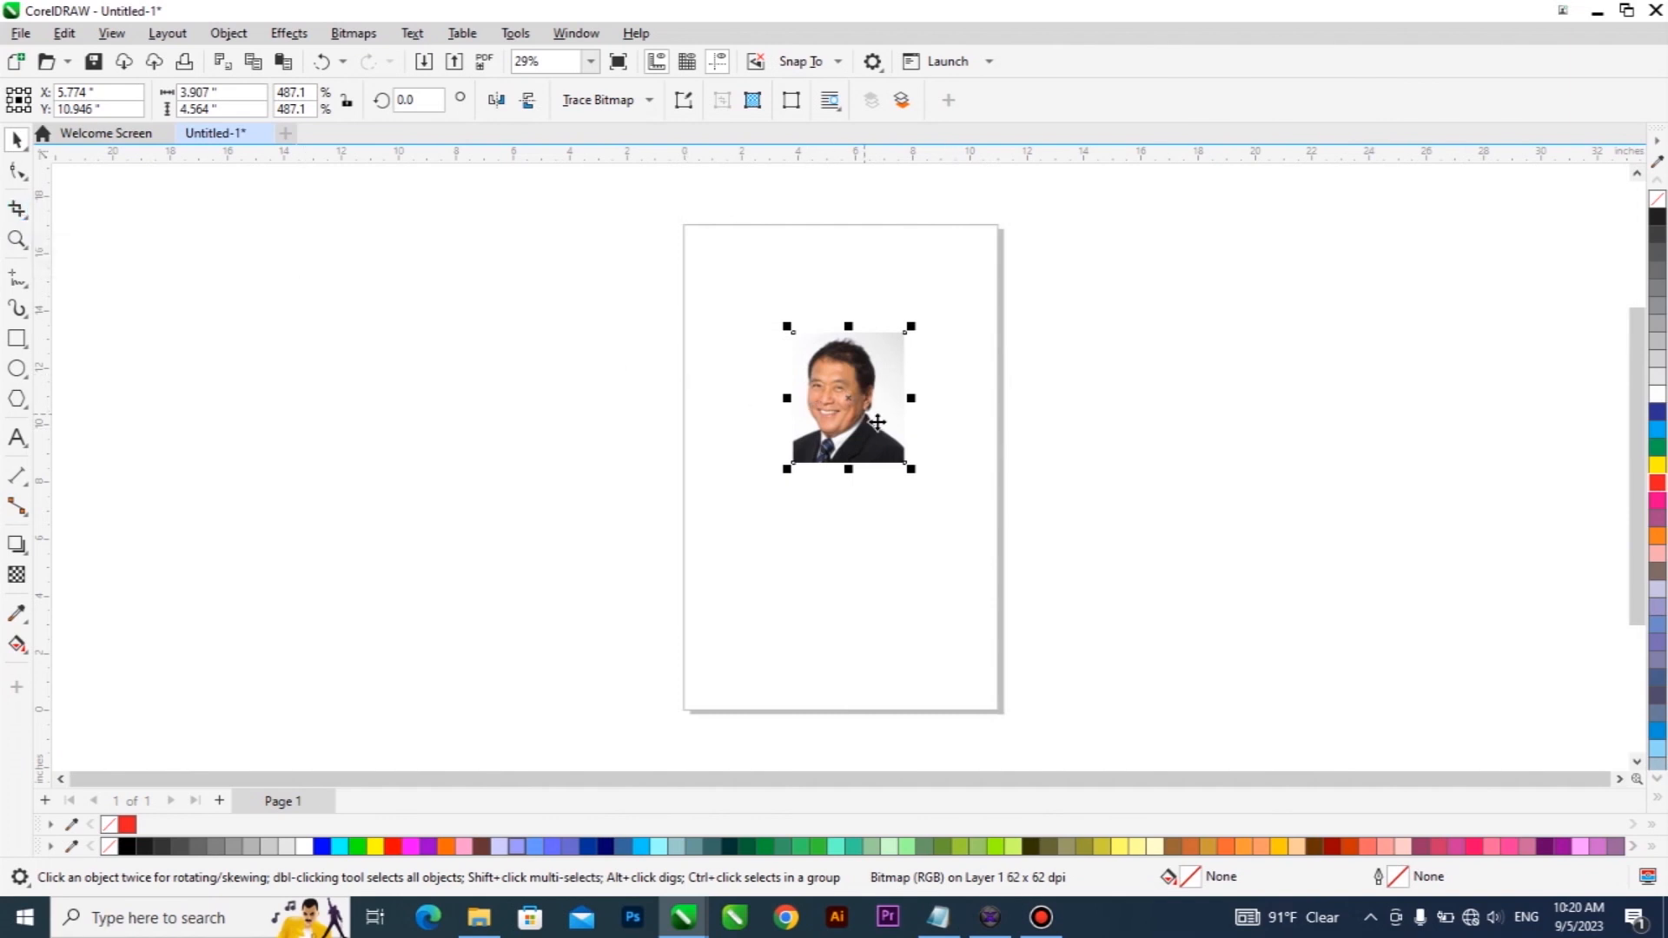
drag(909, 469, 980, 549)
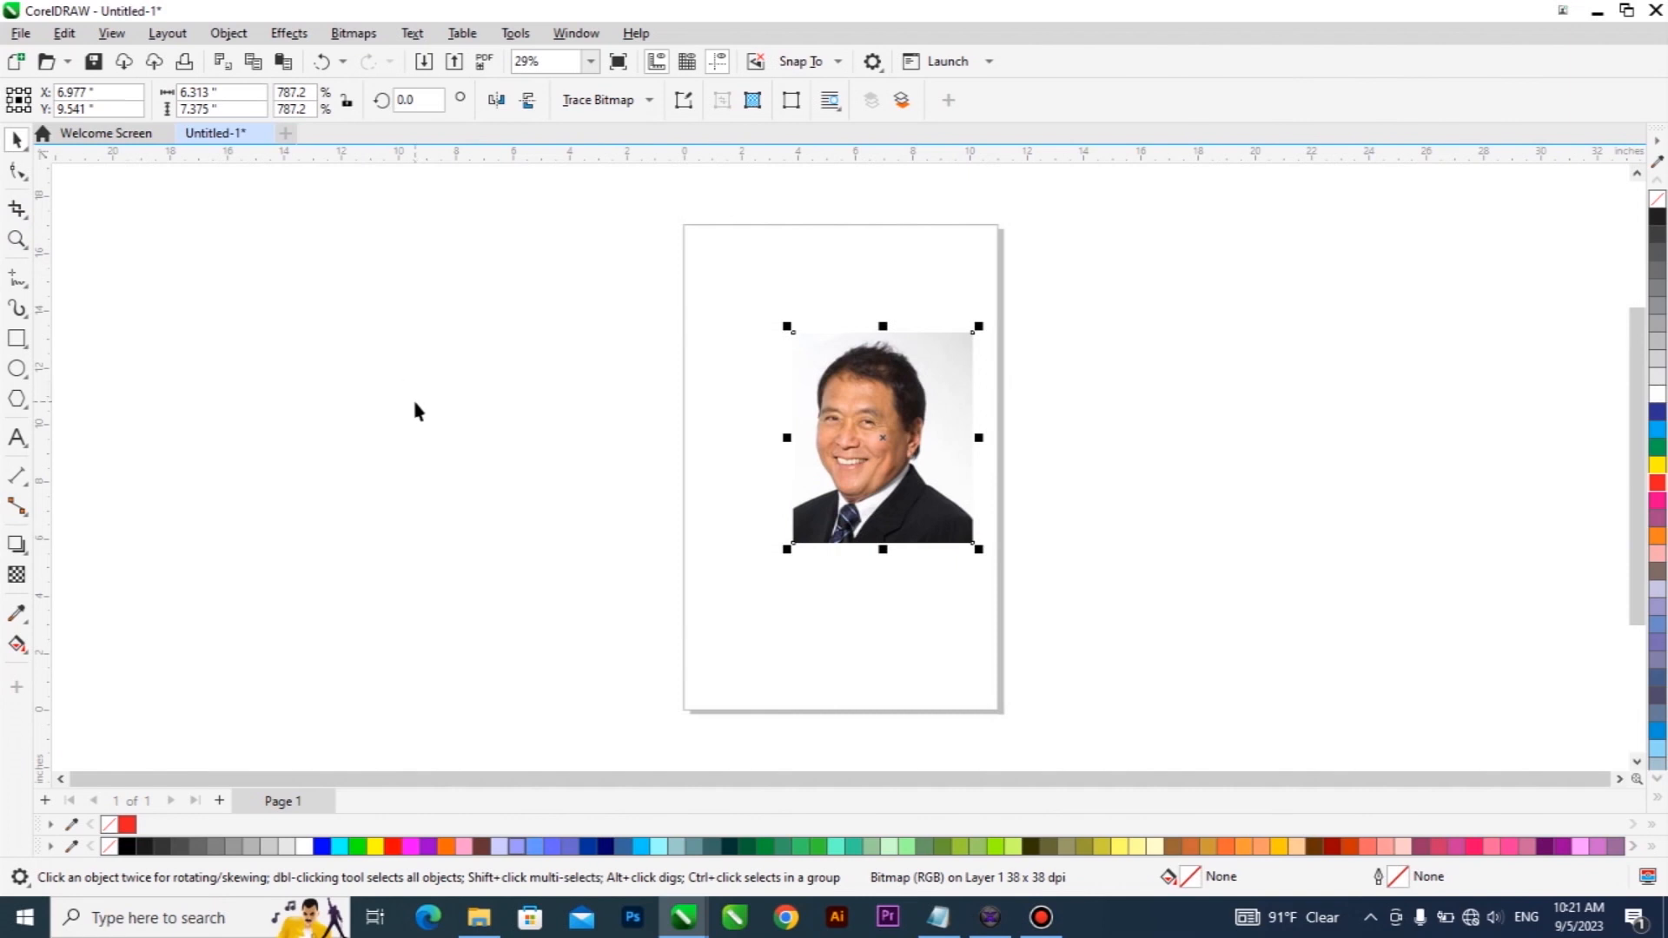
drag(874, 413, 847, 357)
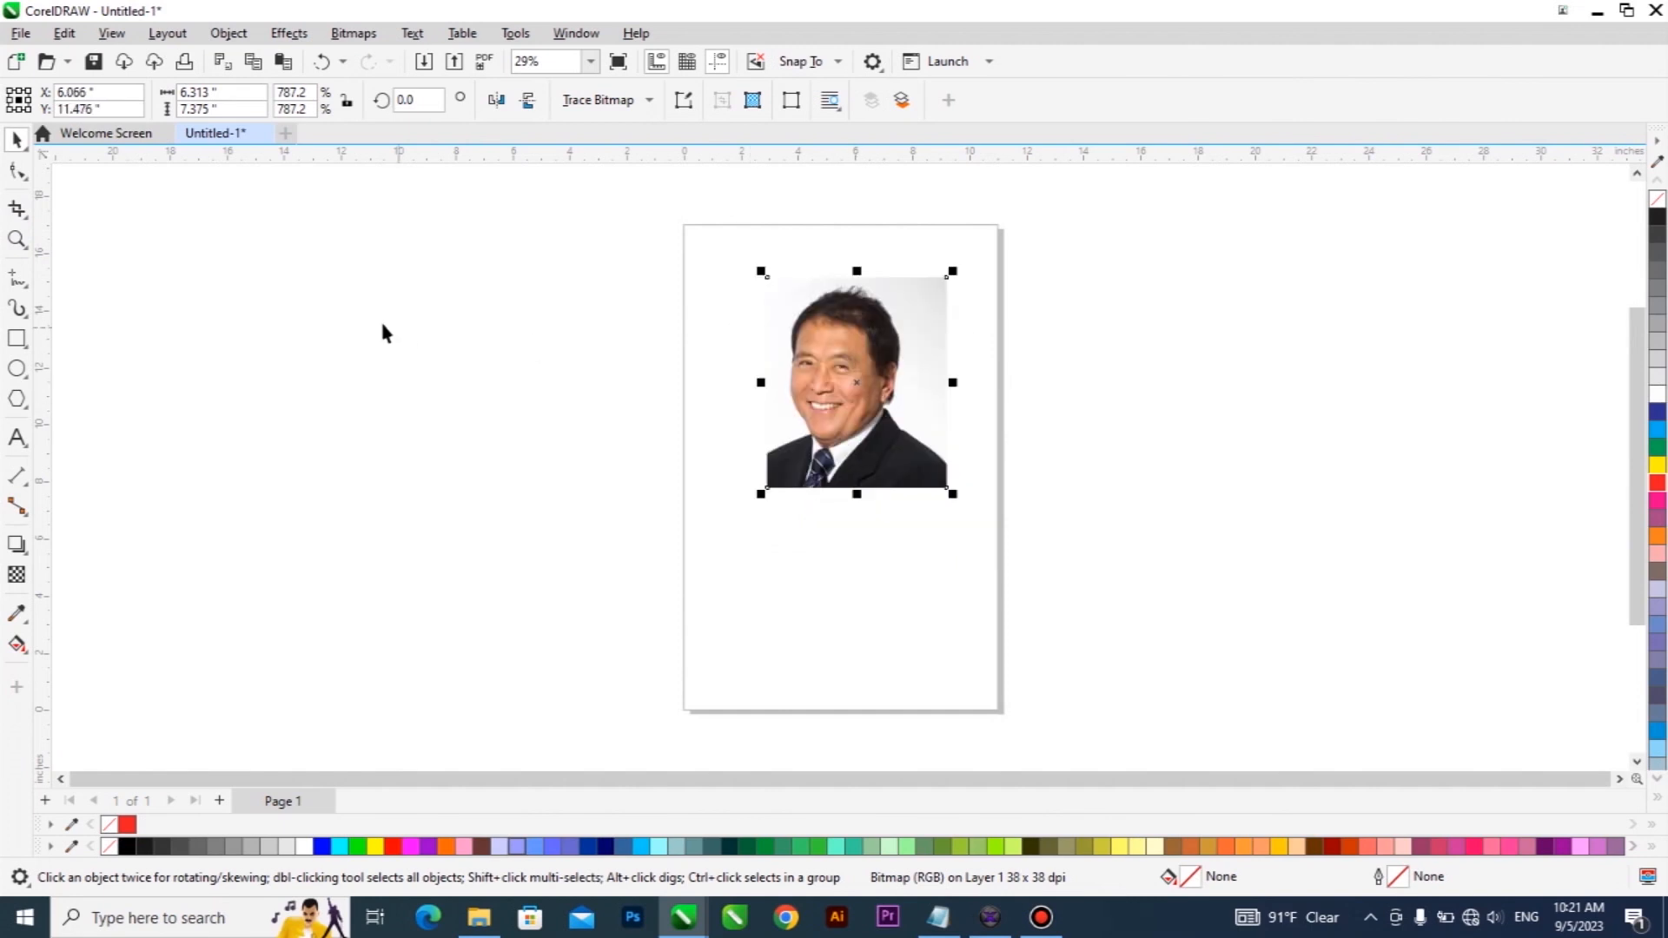
Delete the cropped photo from the page.
click(29, 226)
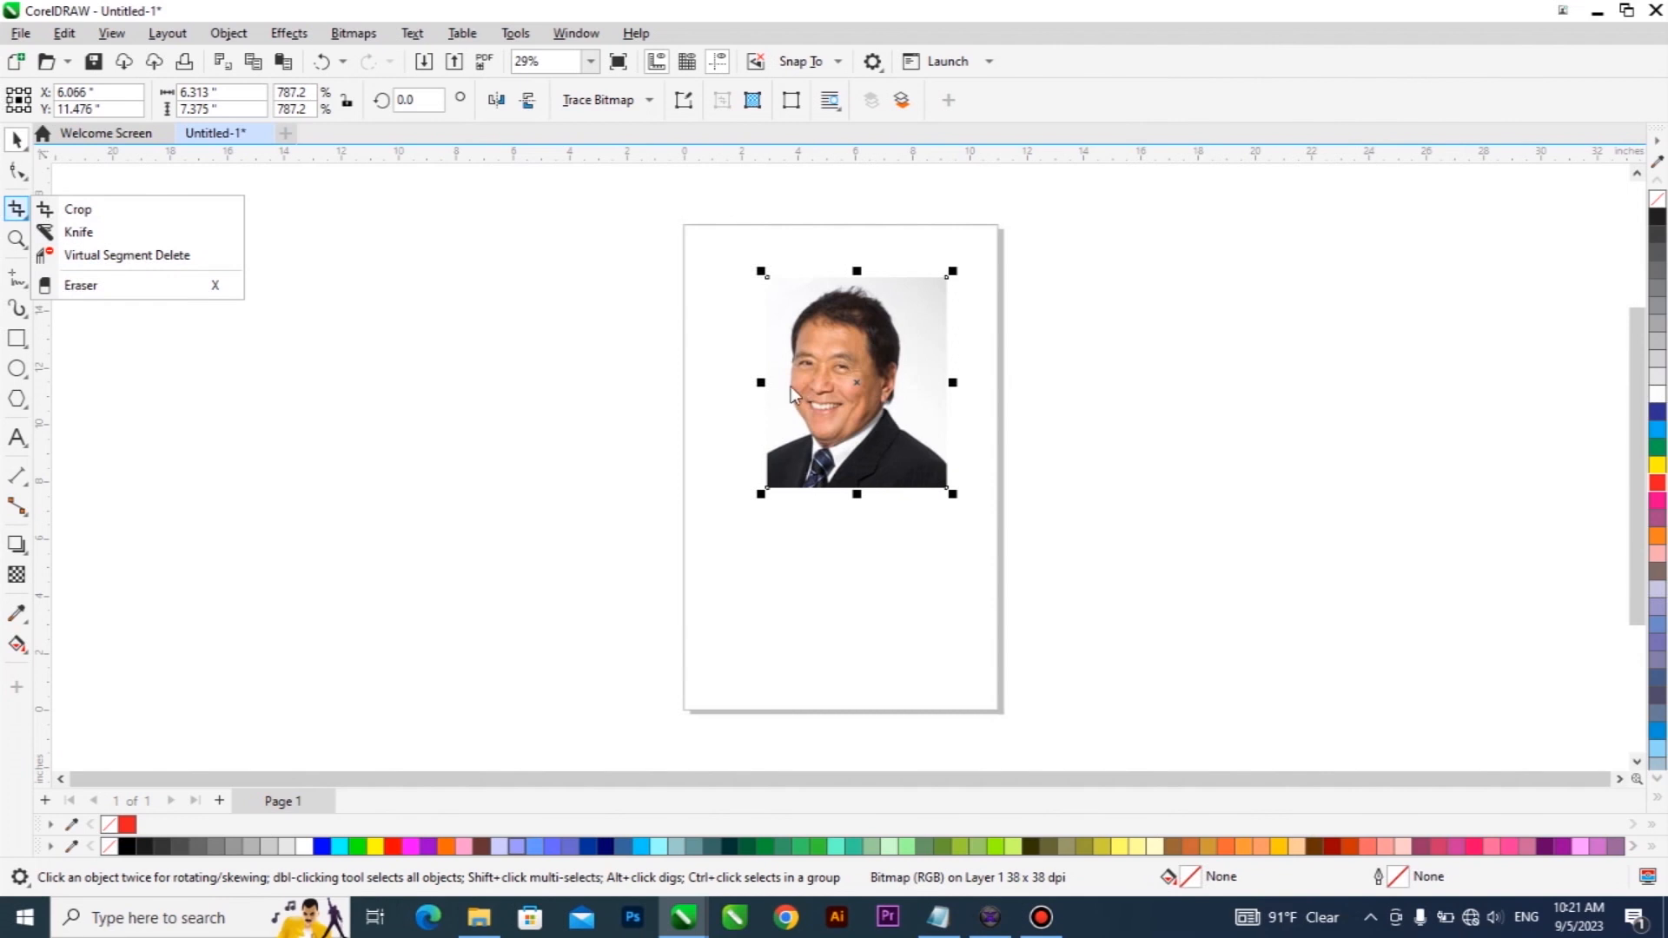
click(830, 383)
key(Delete)
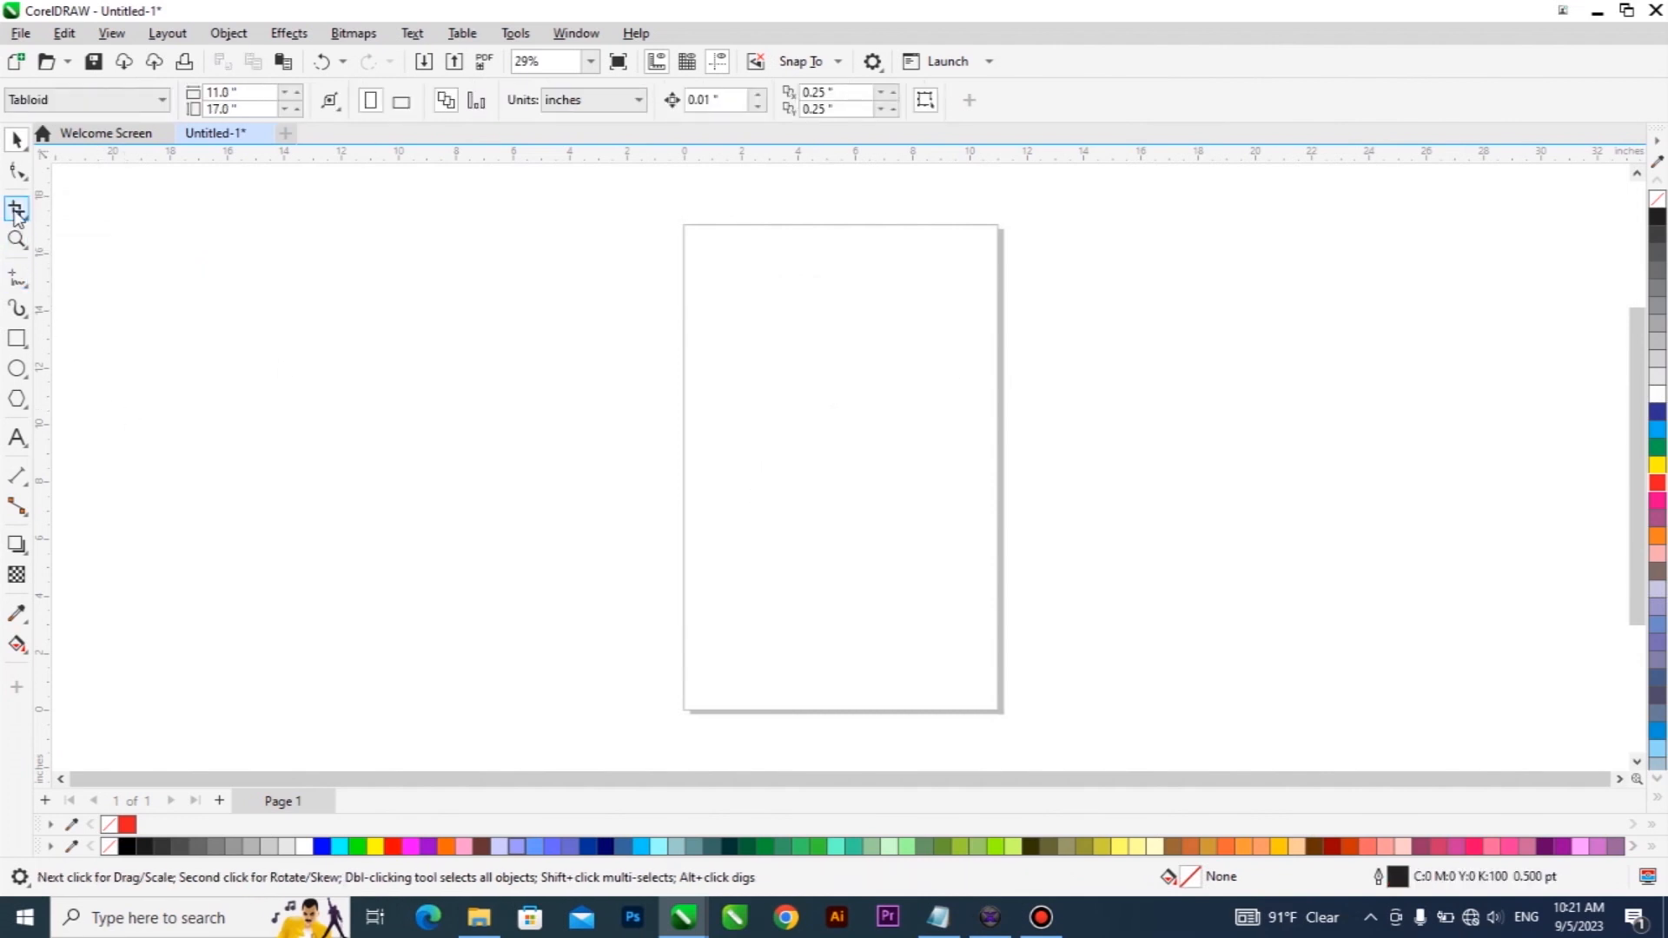
Draw a rectangle about 8.6 by 7.1 inches in the middle of the page and fill it with green.
click(15, 339)
drag(726, 361, 972, 563)
click(1659, 448)
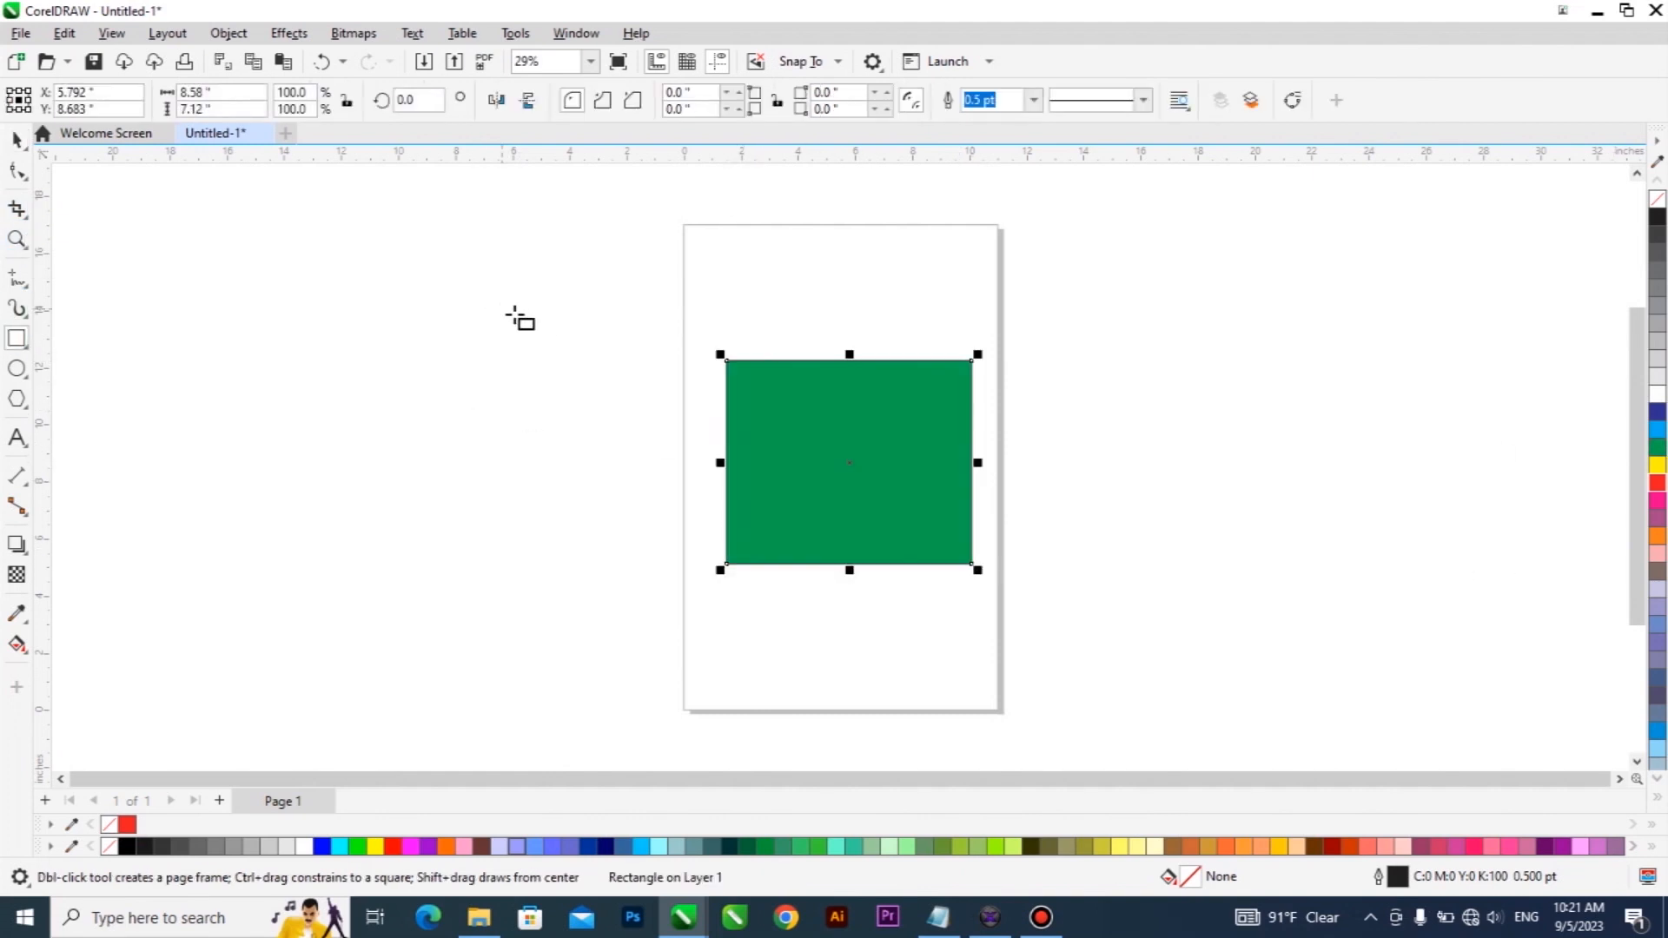
Slice the green rectangle diagonally with the Knife tool from its upper-left corner to its lower-right corner.
click(17, 139)
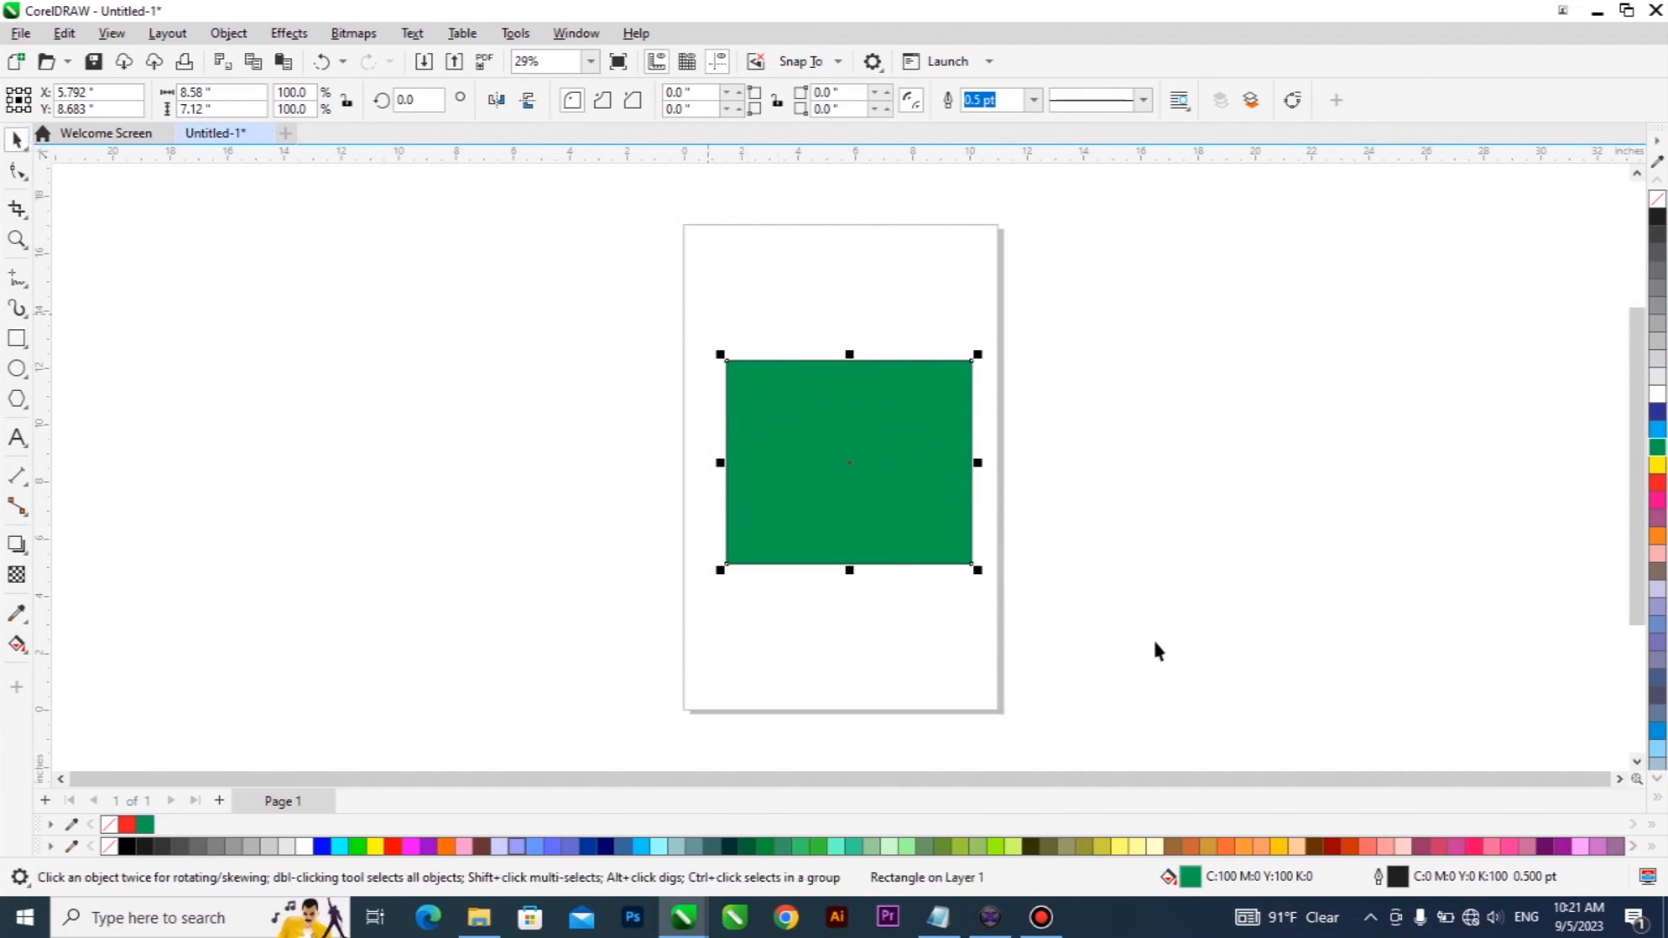
click(16, 209)
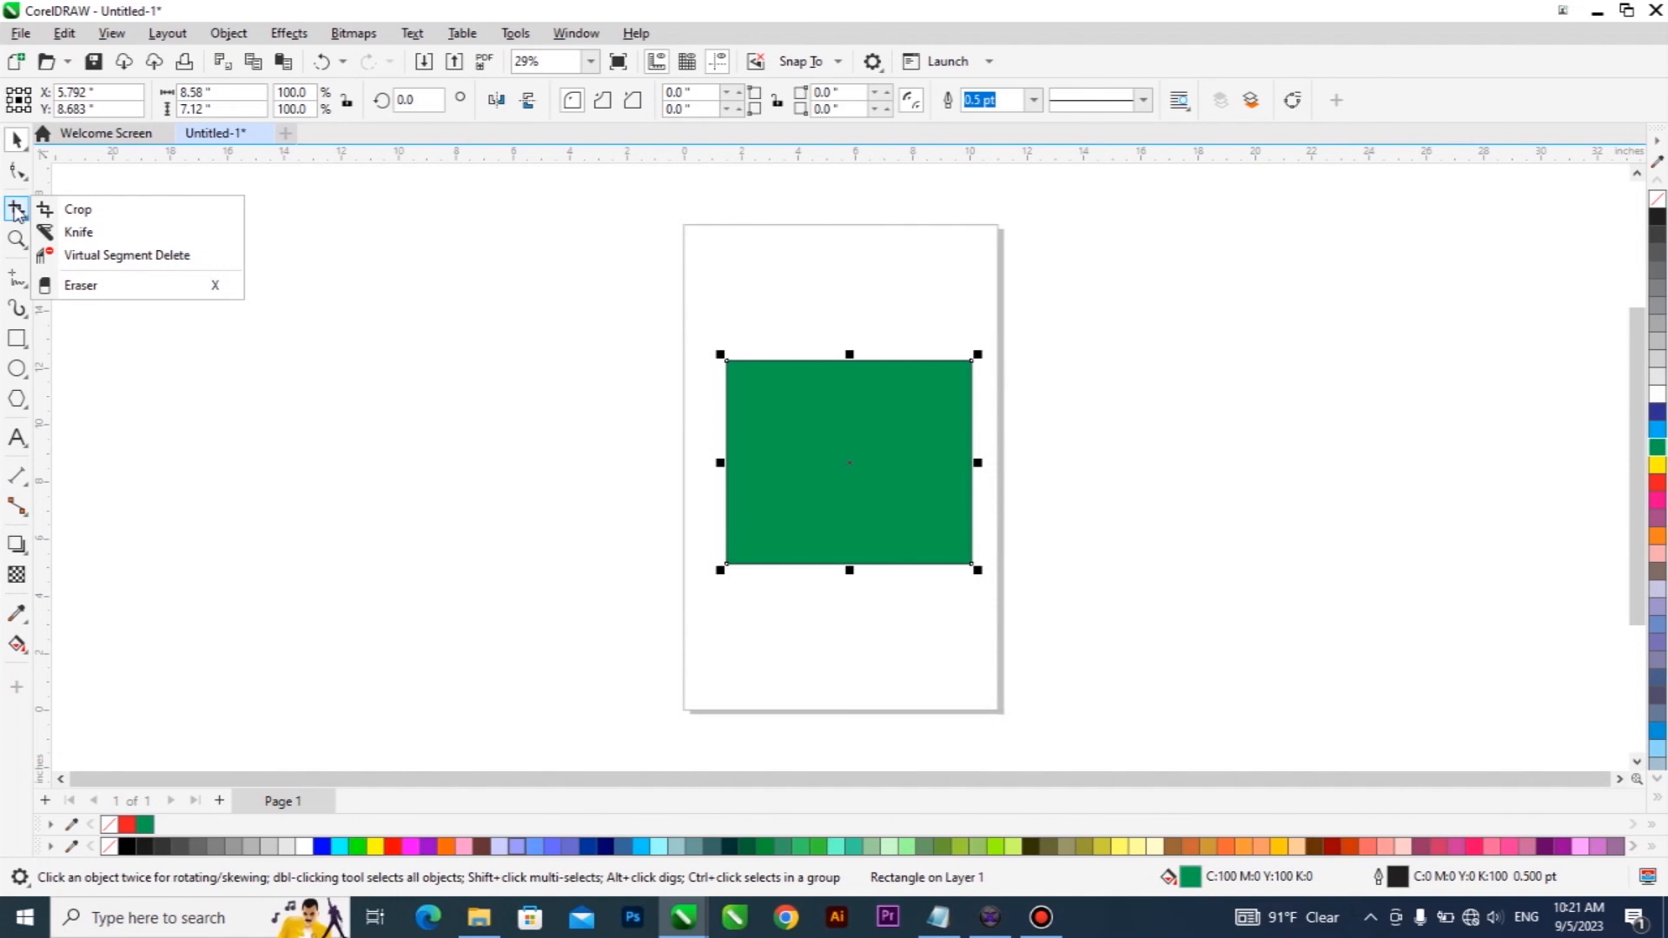
click(78, 232)
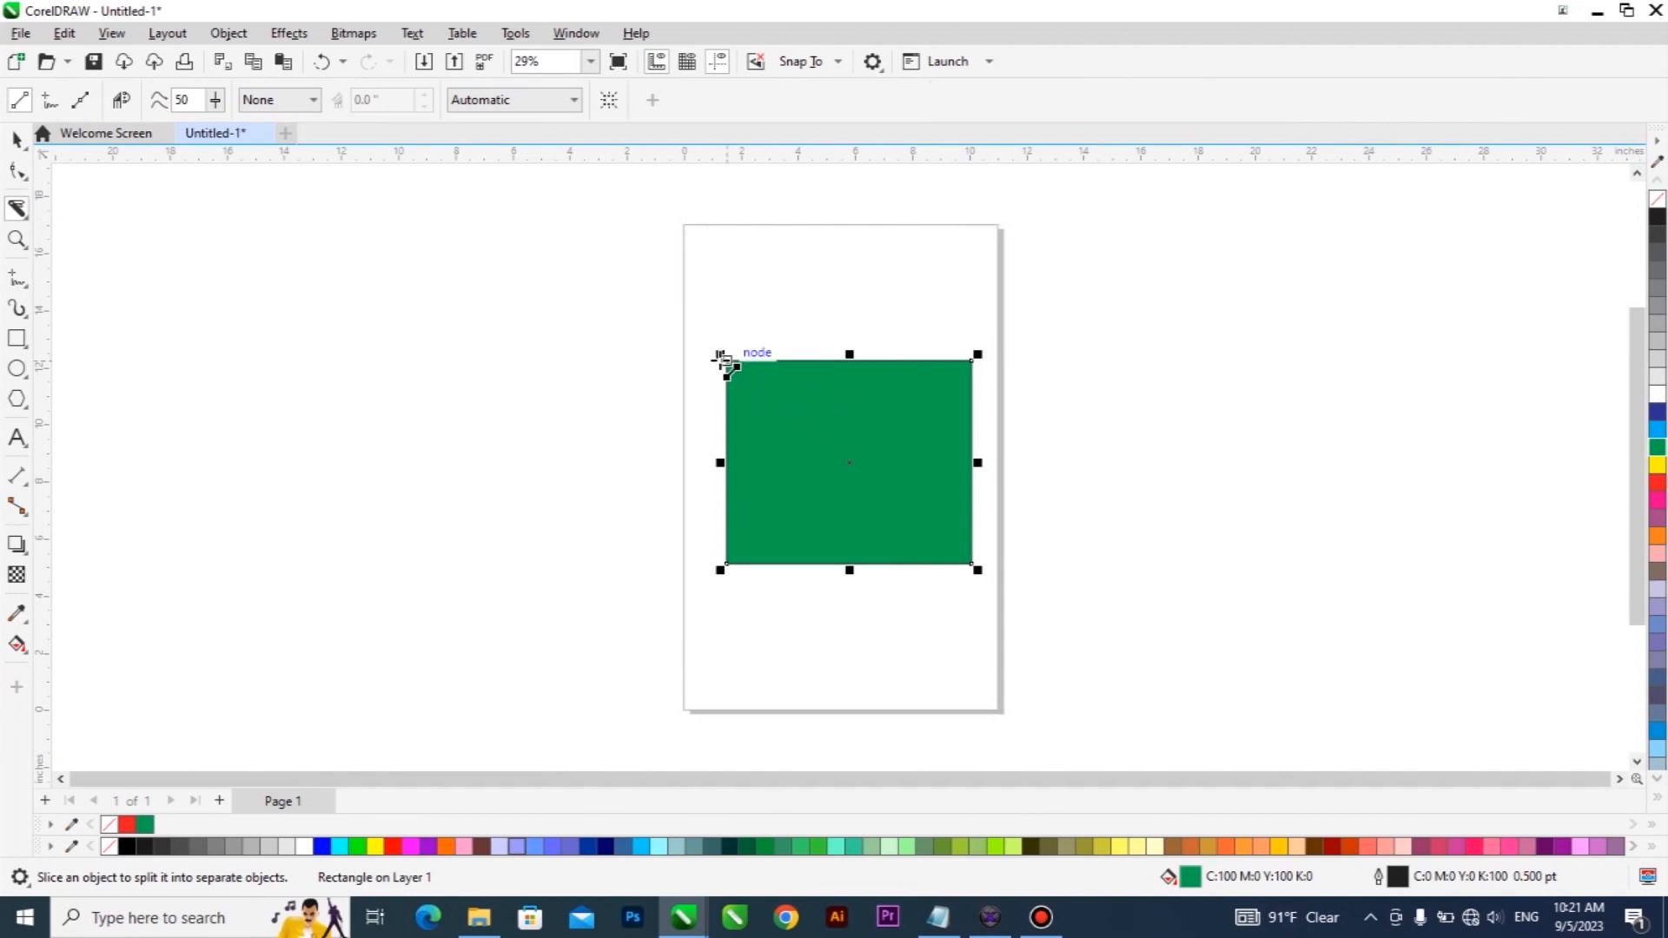
click(726, 359)
mouse_move(772, 422)
mouse_down()
mouse_move(878, 506)
mouse_move(859, 508)
mouse_move(973, 565)
mouse_up()
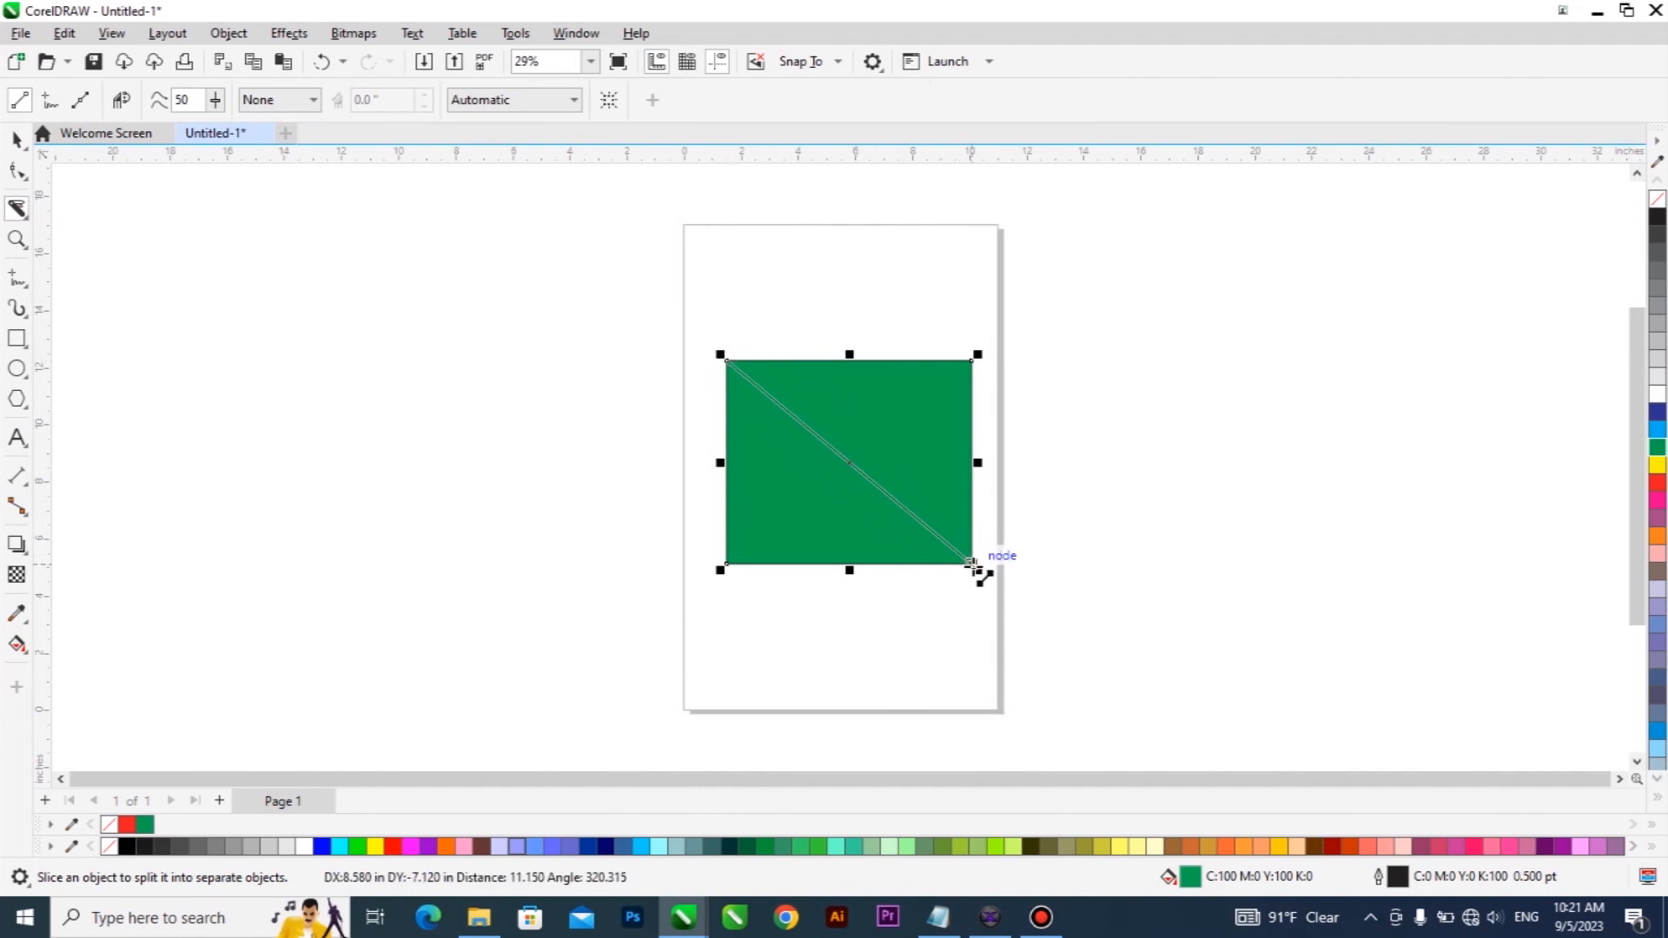
click(973, 564)
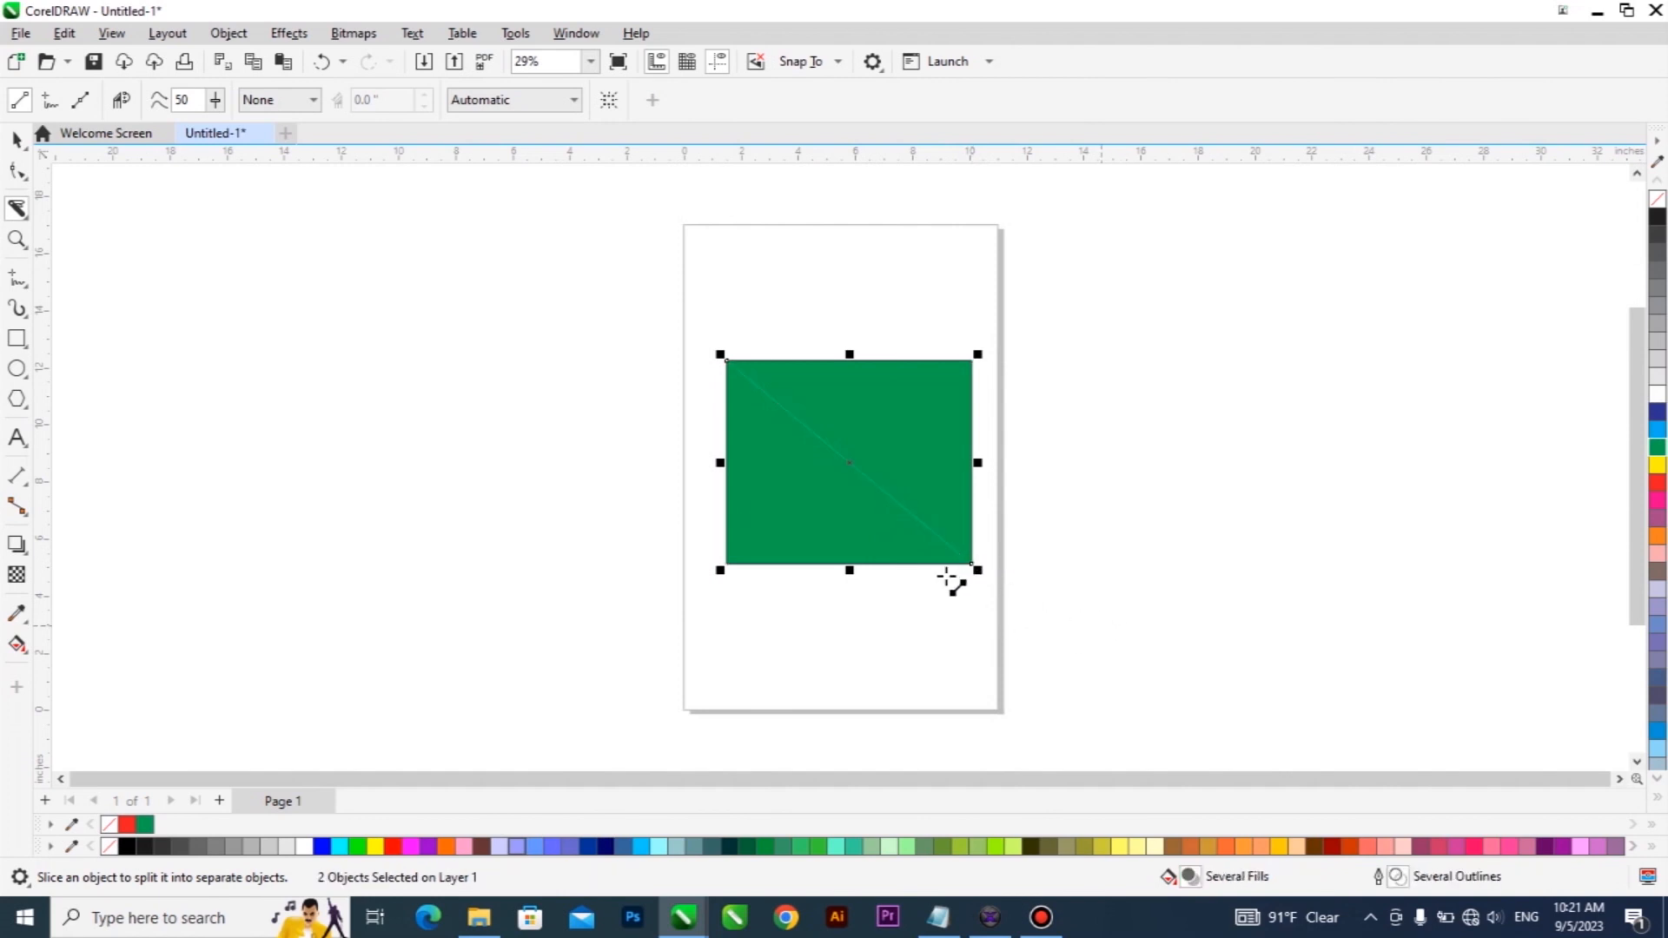
scroll(852, 473, up, 5)
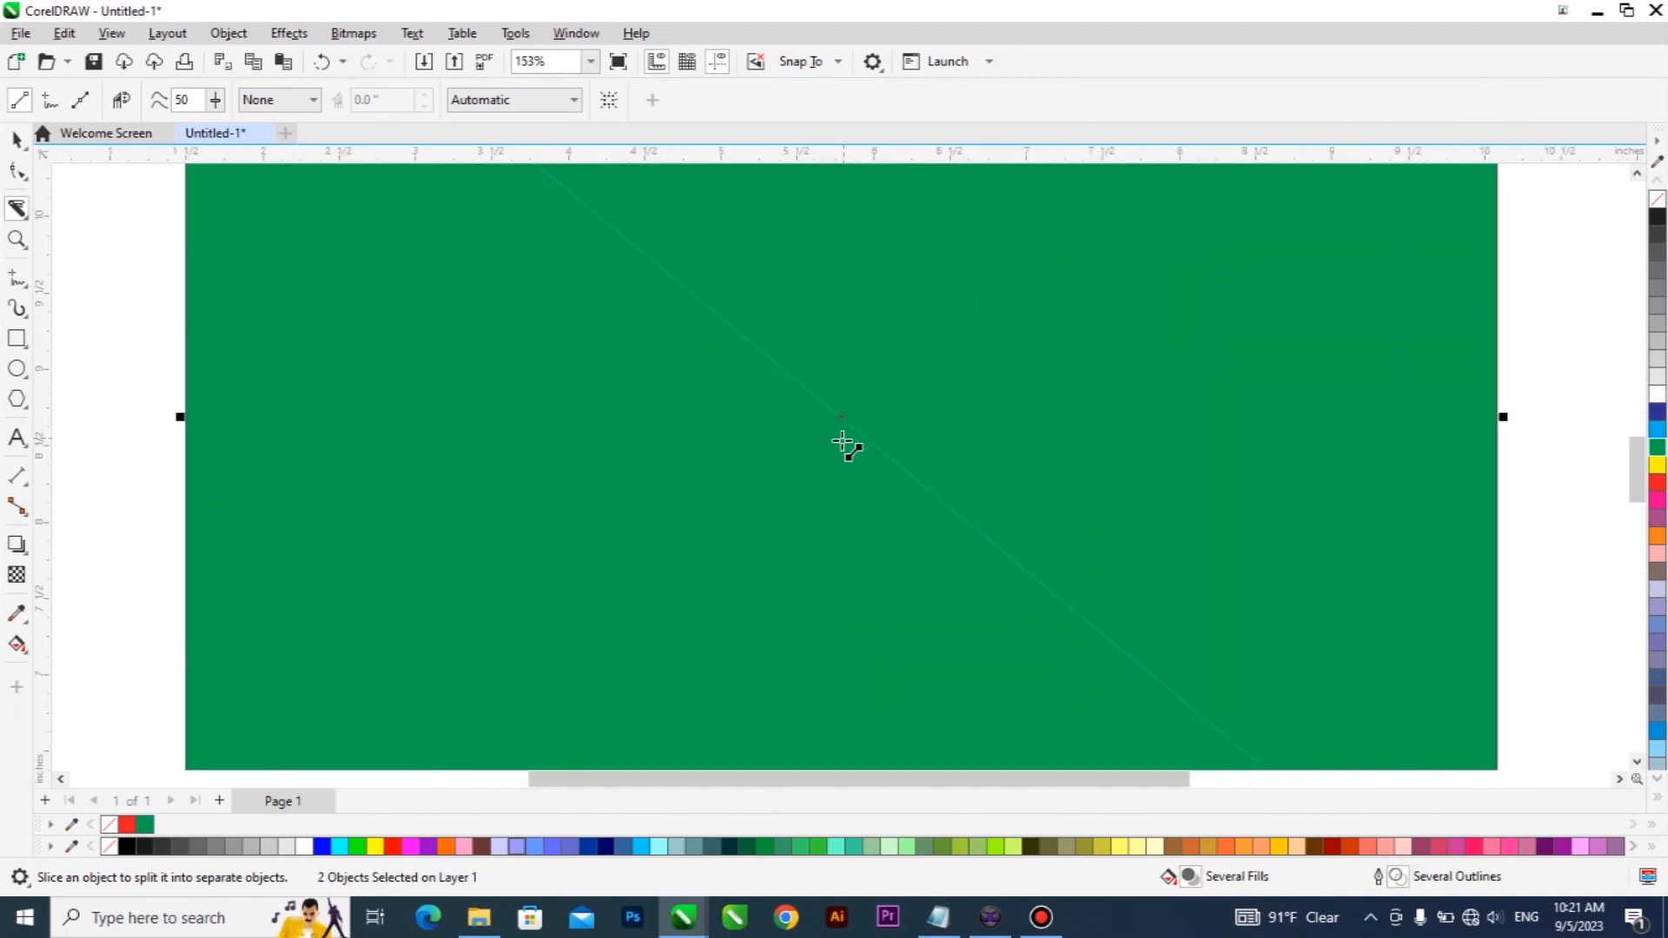
scroll(864, 450, down, 3)
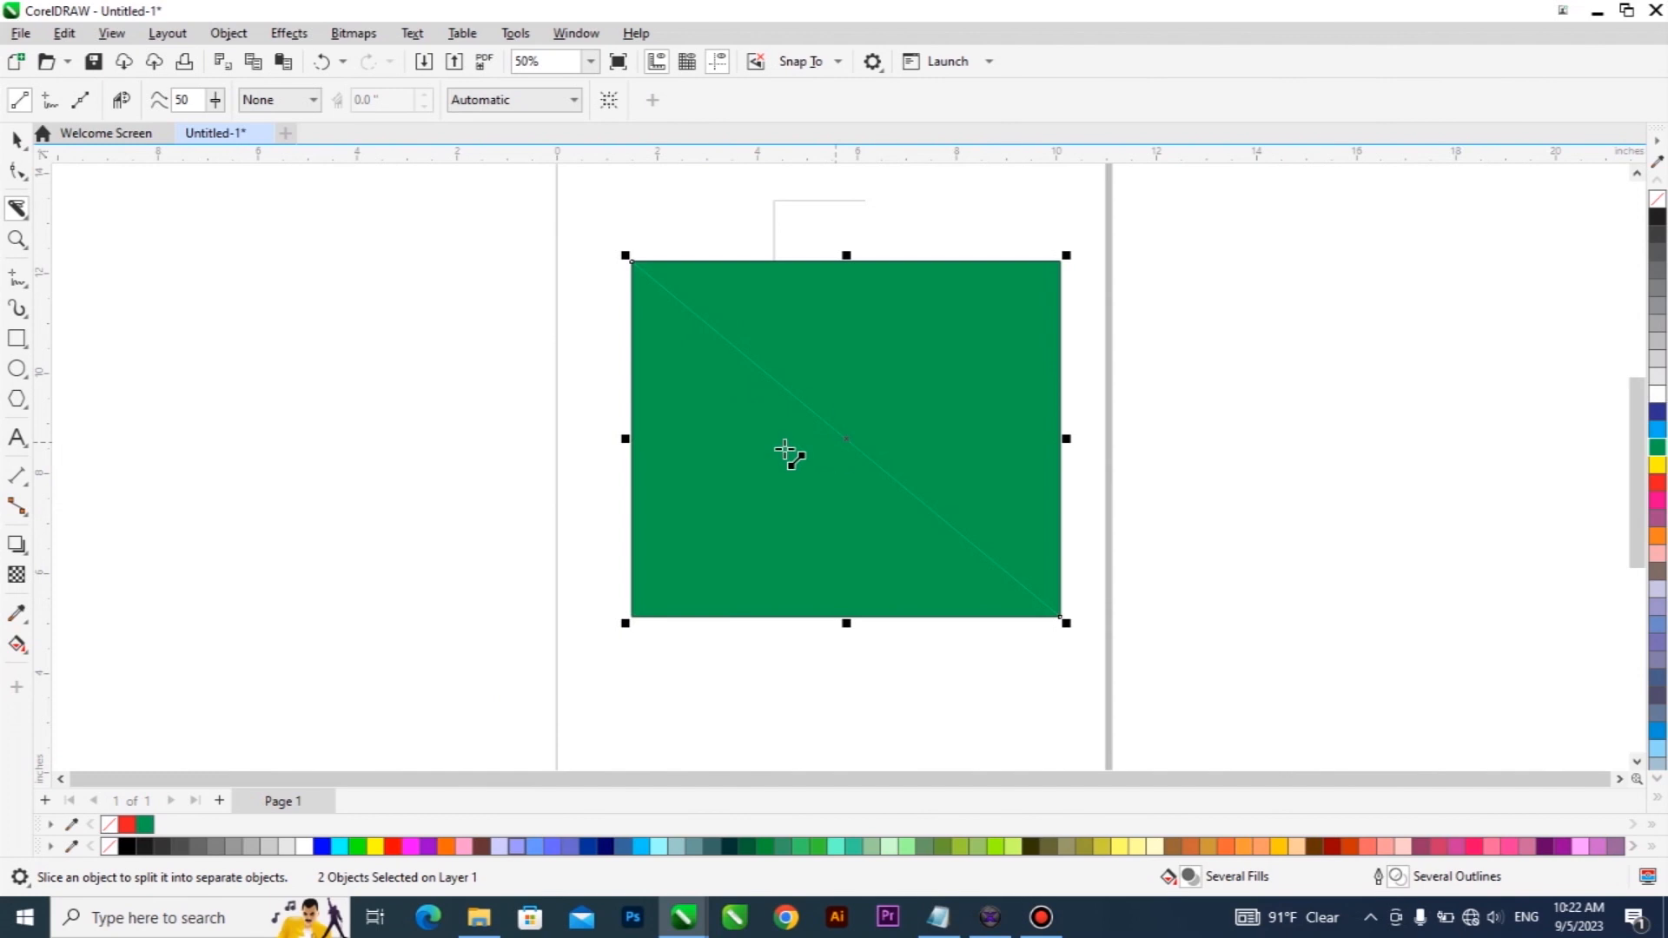
Delete the stray corner-shaped line above the green rectangle.
key(space)
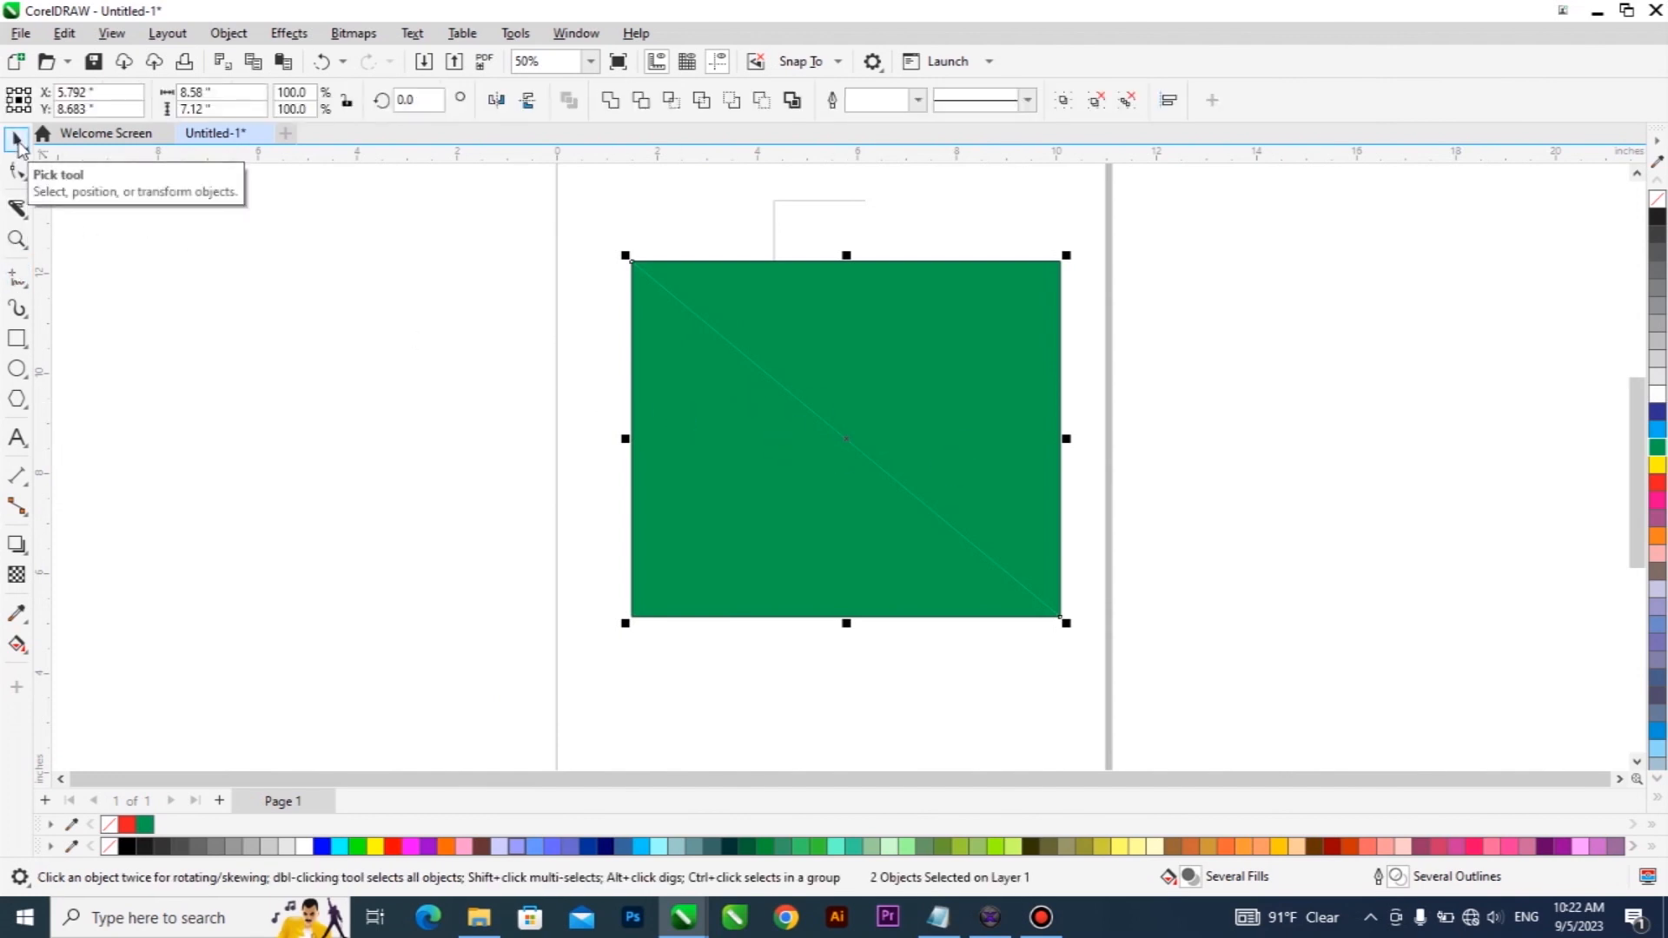
click(791, 230)
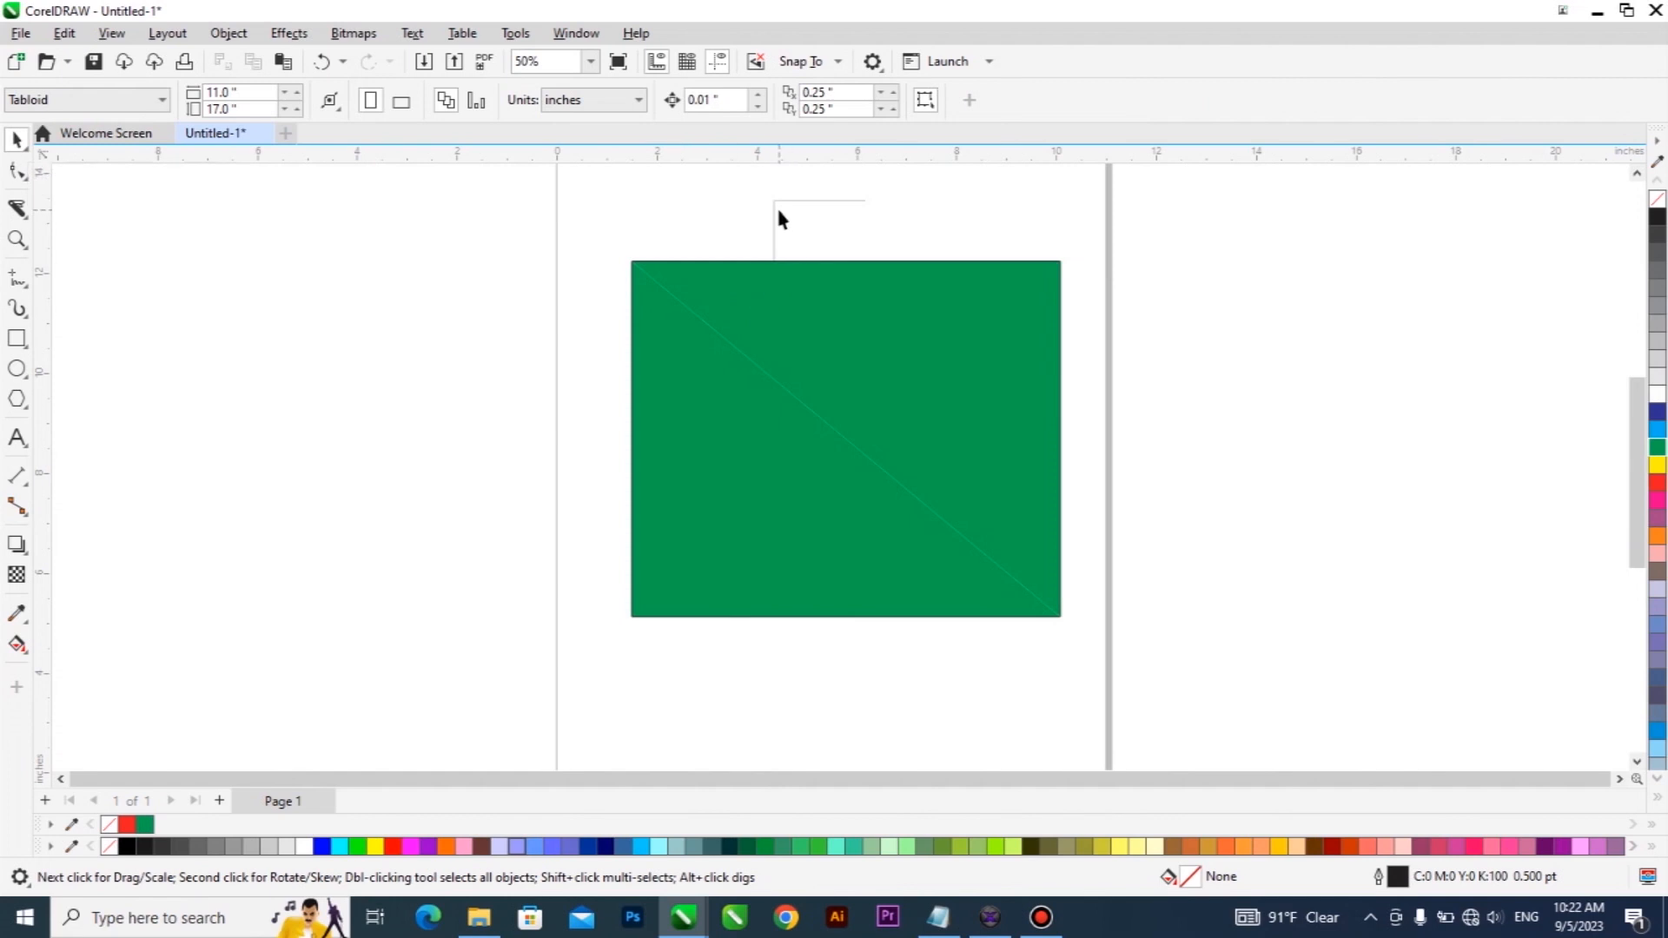
click(778, 216)
key(Delete)
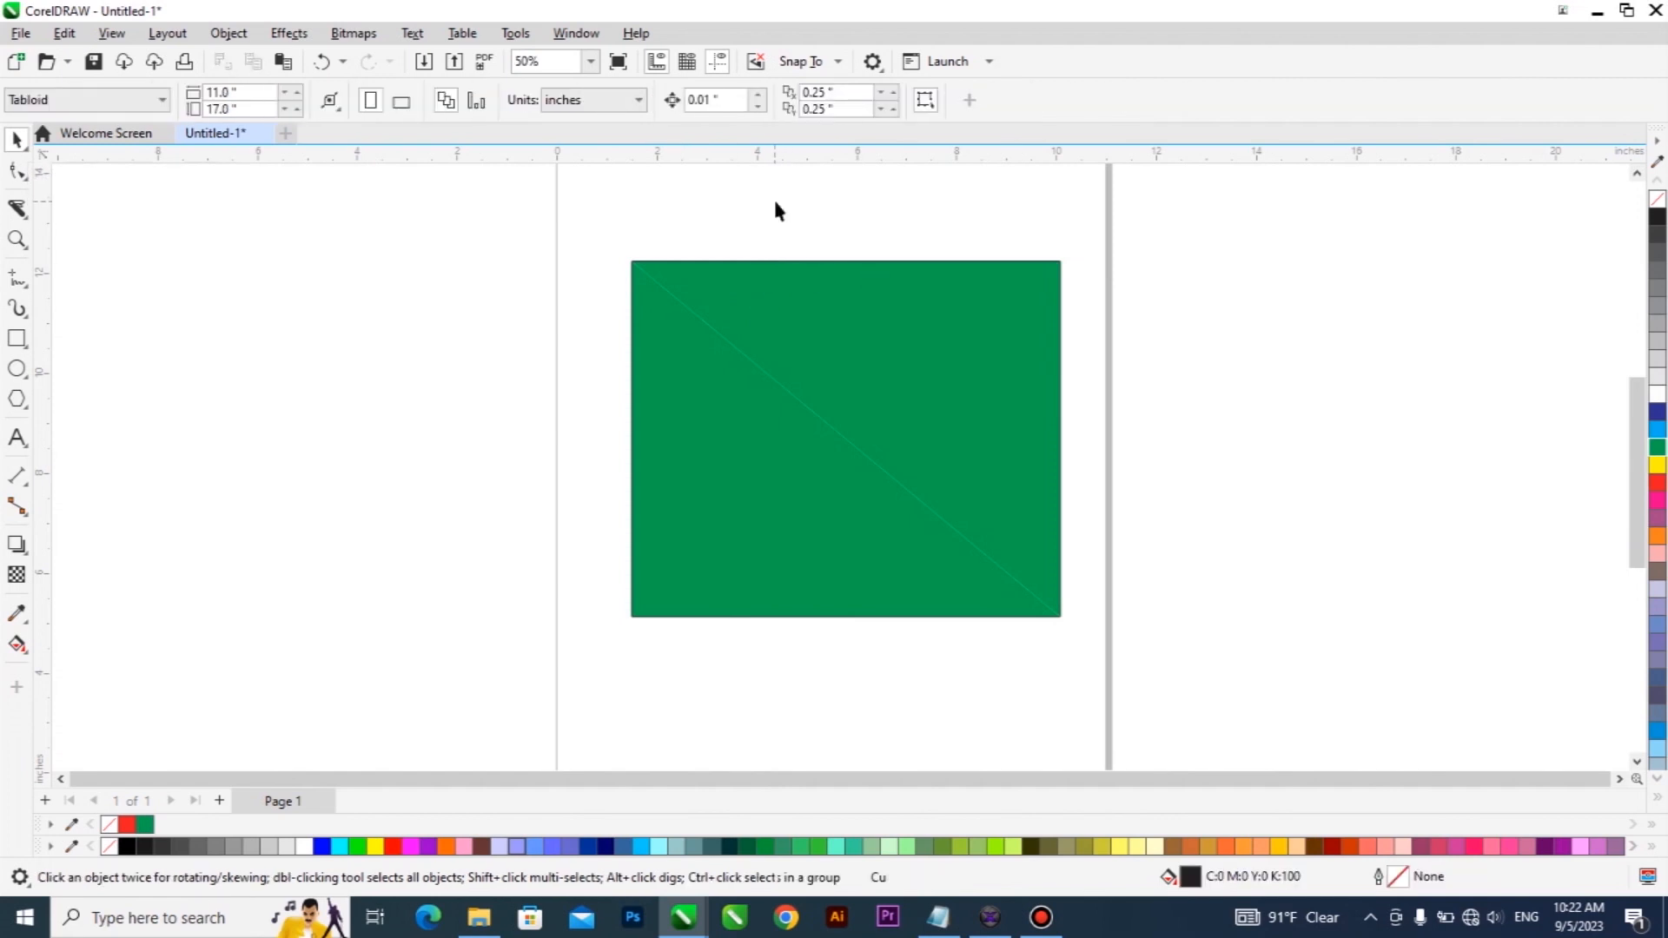
Move the upper-right green triangle away from the lower one, leaving a narrow diagonal gap between them.
drag(826, 337, 968, 292)
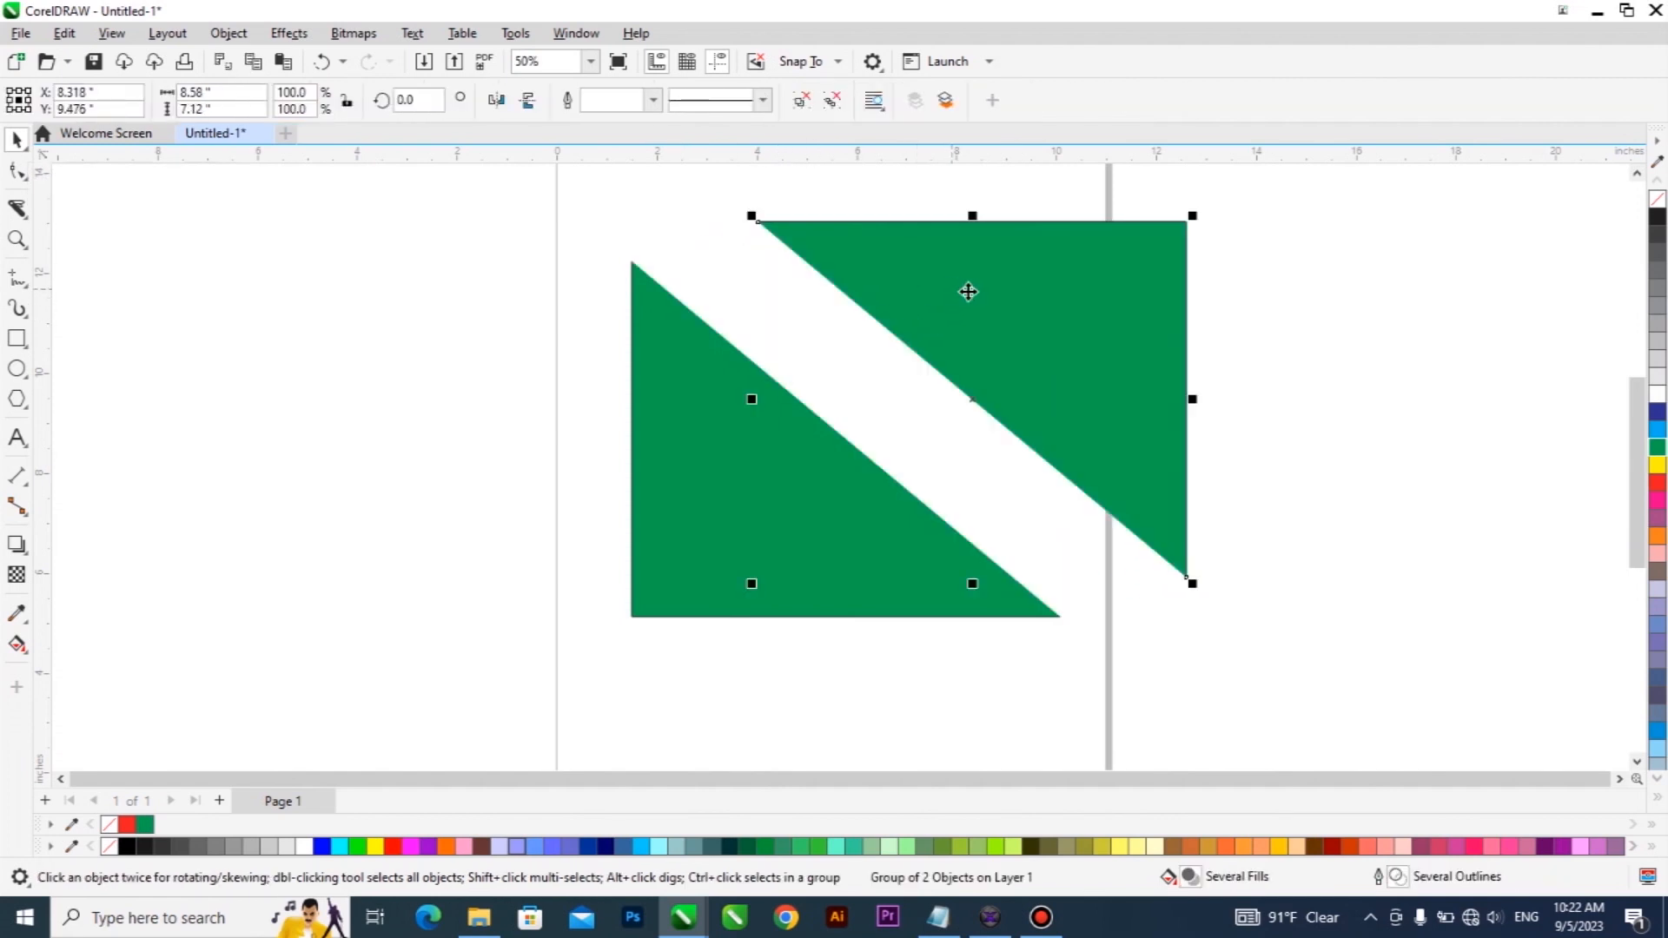
drag(967, 289, 799, 268)
scroll(799, 269, down, 1)
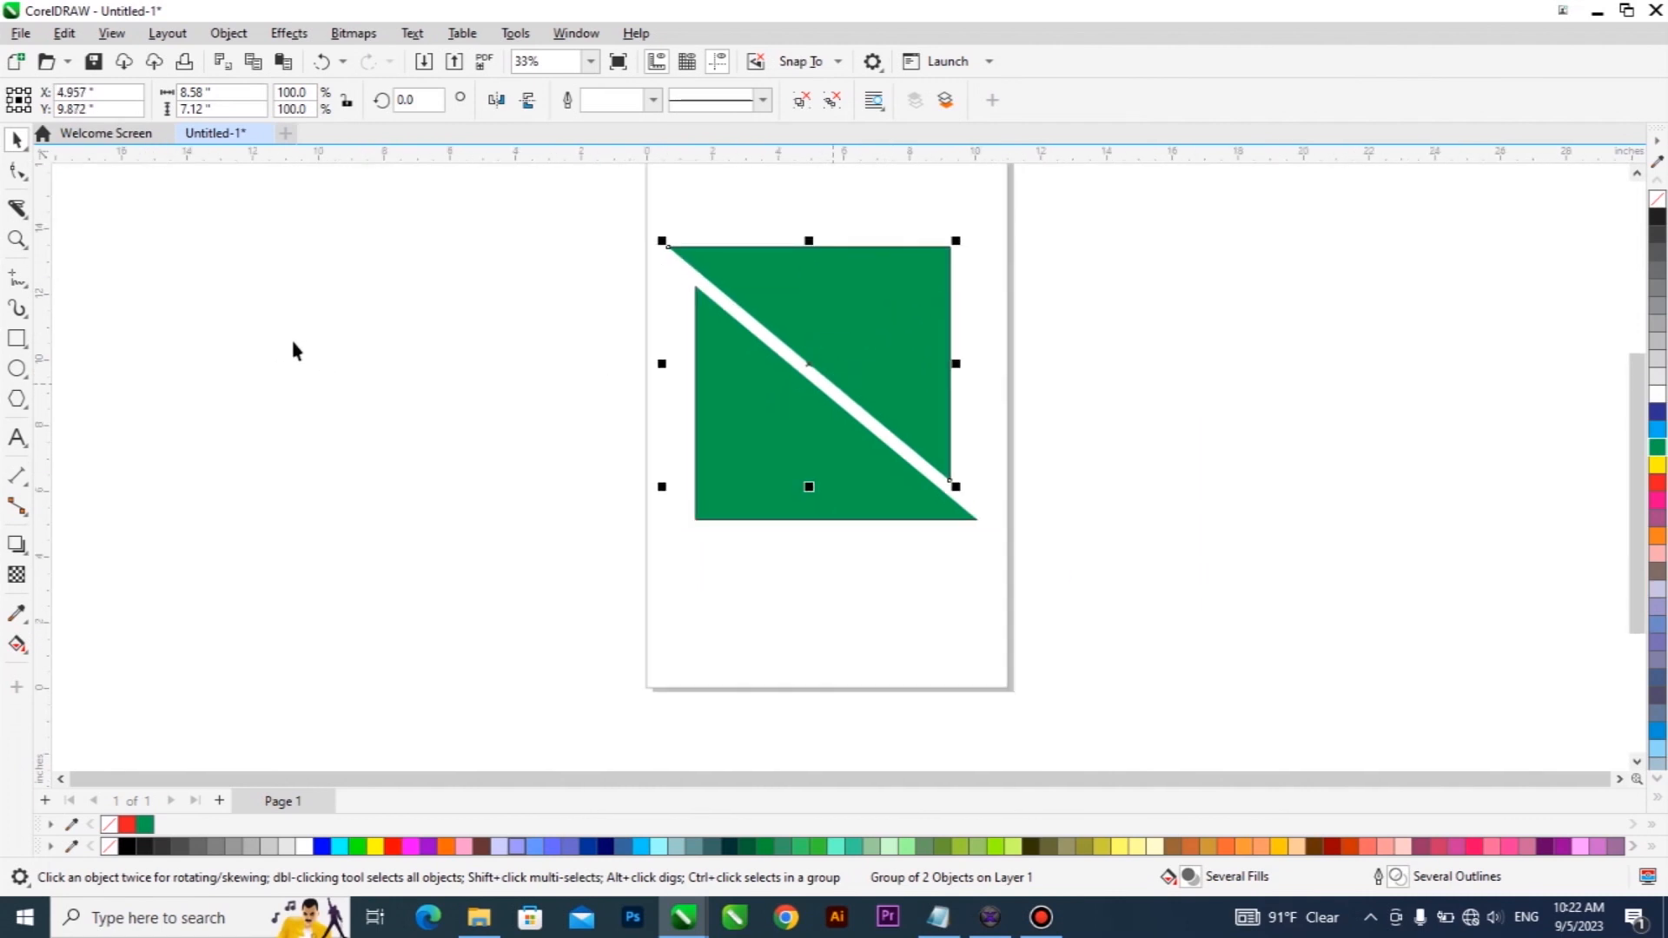
click(17, 211)
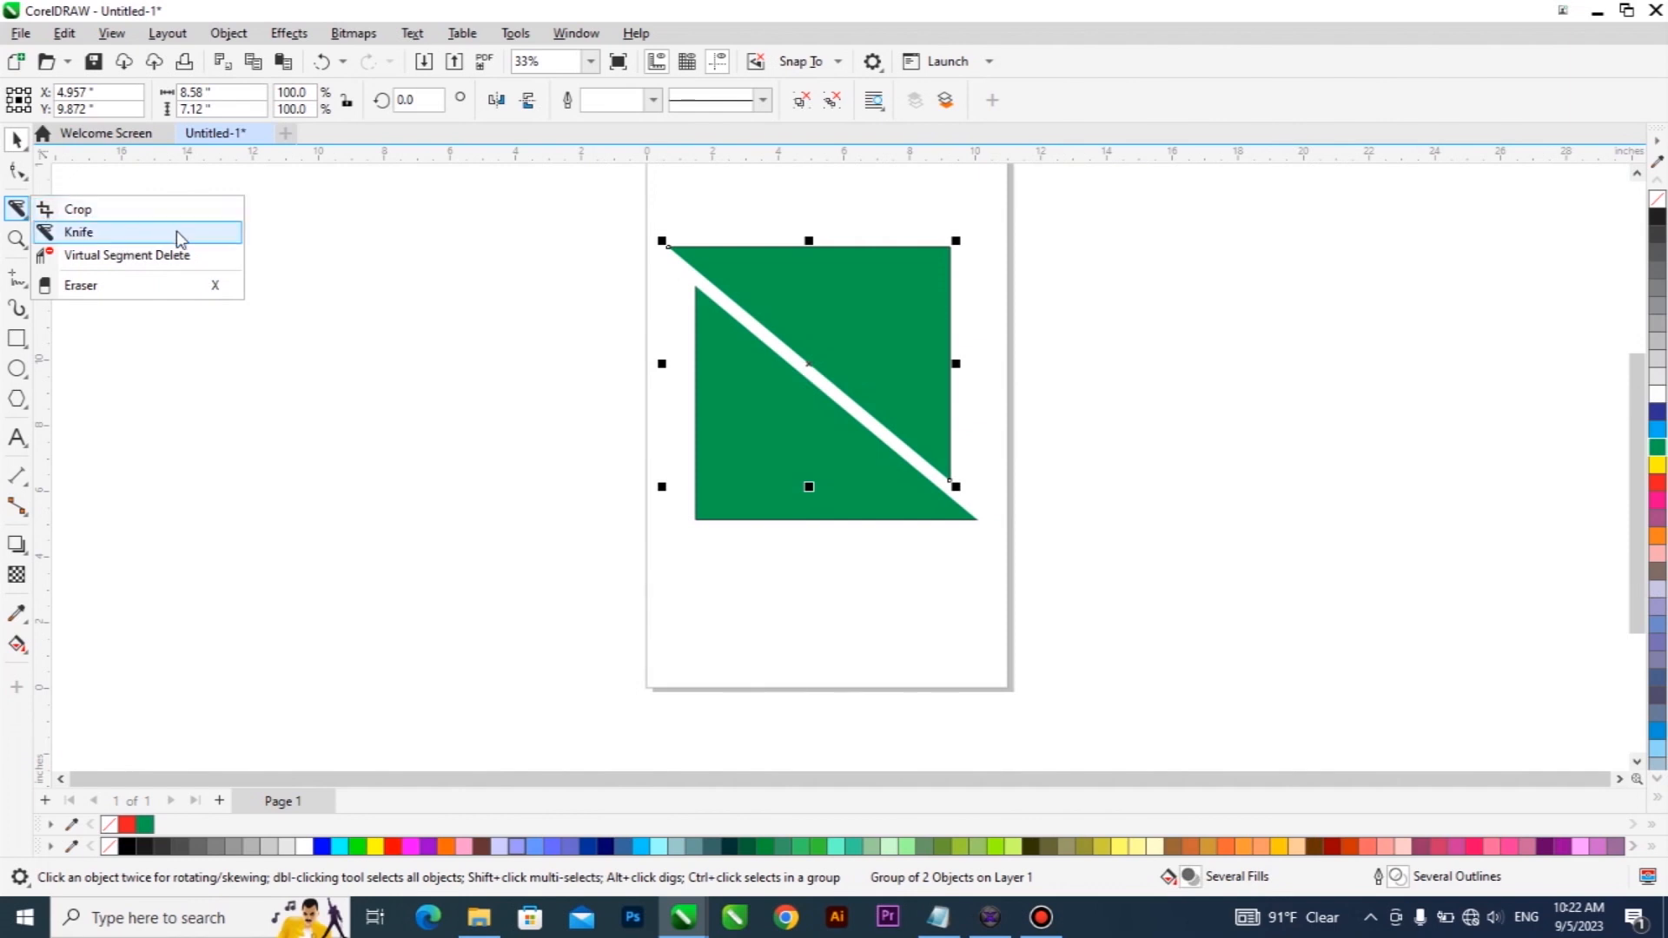
click(895, 331)
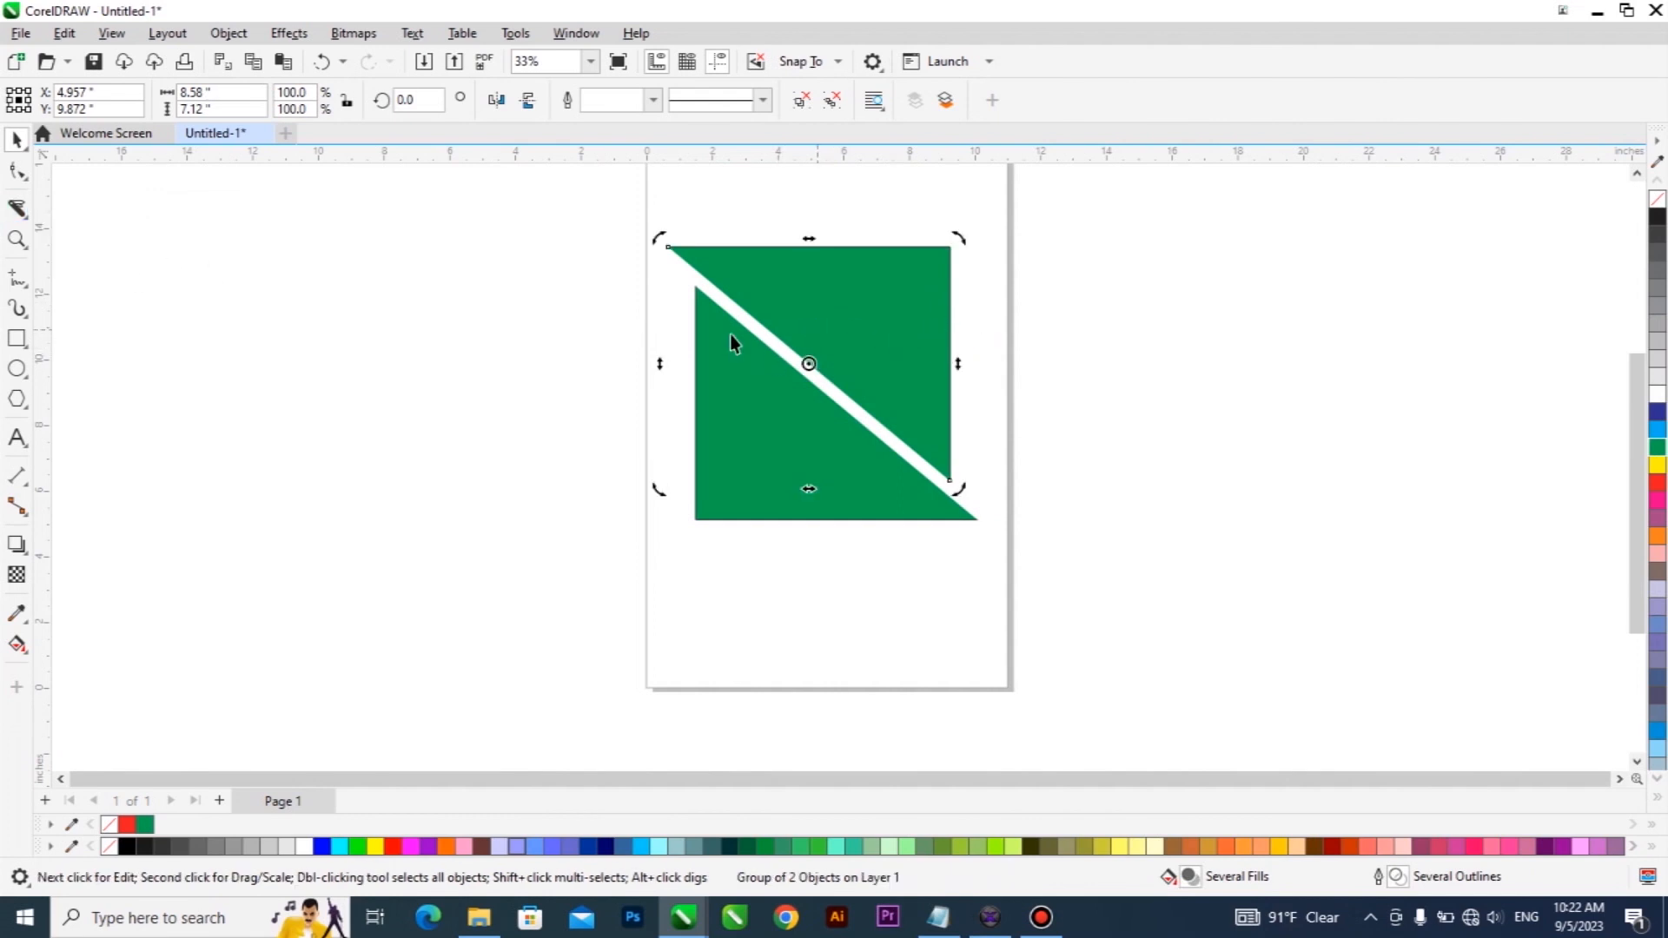
drag(1115, 213, 529, 544)
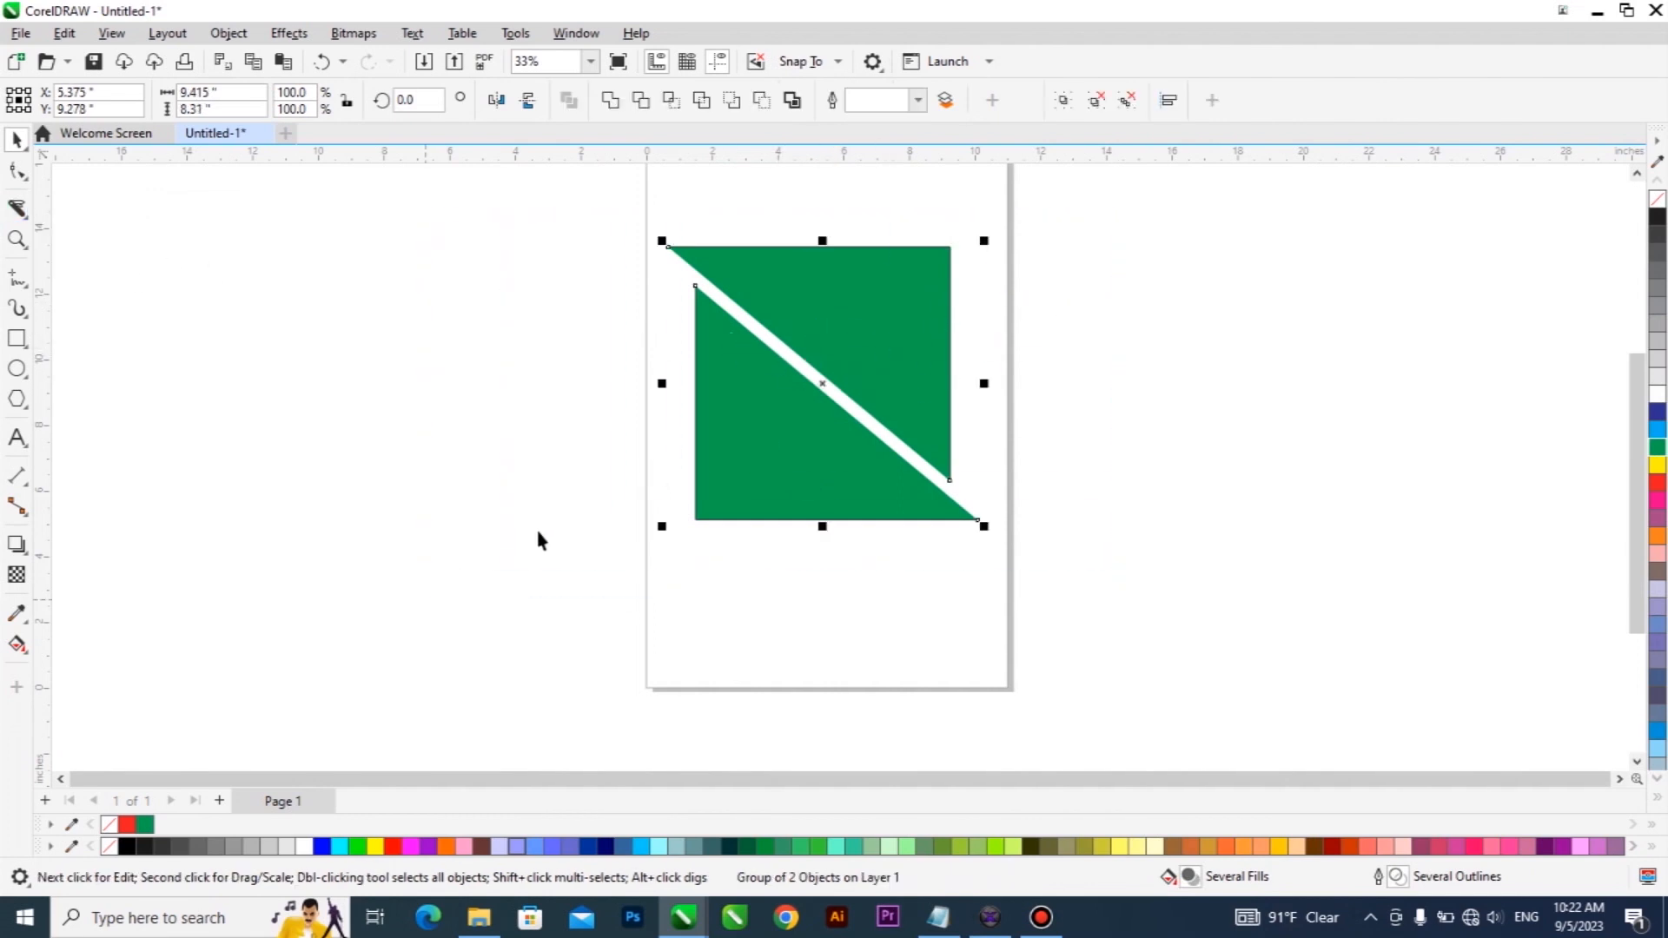
Draw an ellipse about 4.5 by 3.7 inches below the green triangles and slice it from top to bottom with the Knife tool.
click(16, 369)
drag(689, 554, 836, 670)
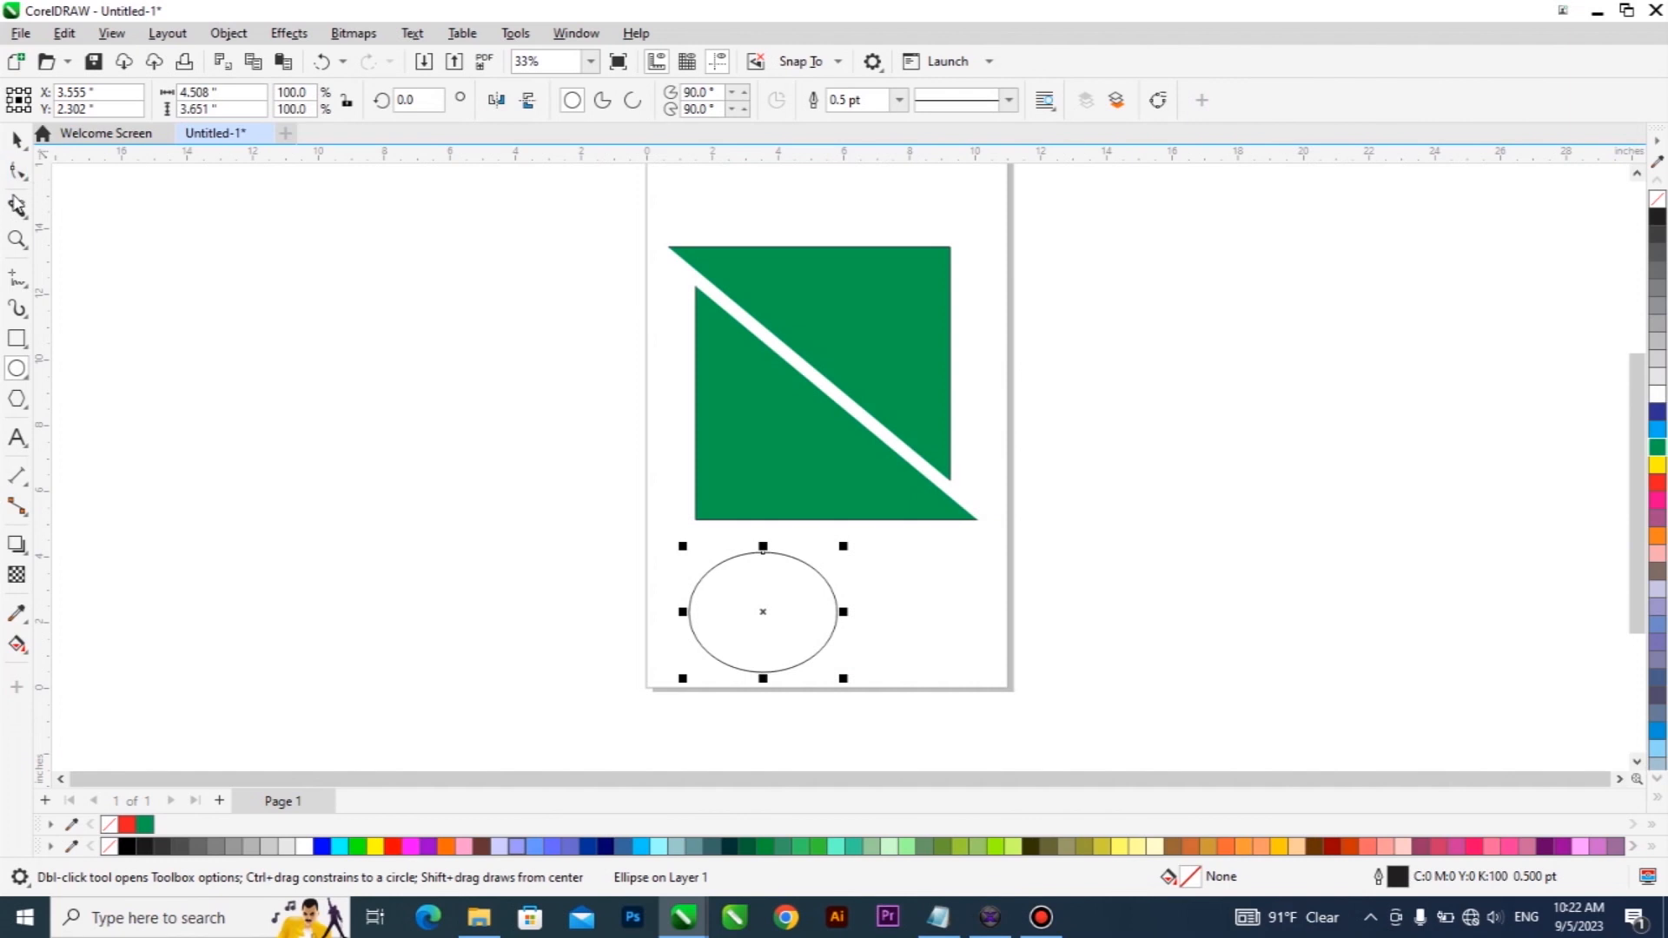
click(16, 209)
click(69, 231)
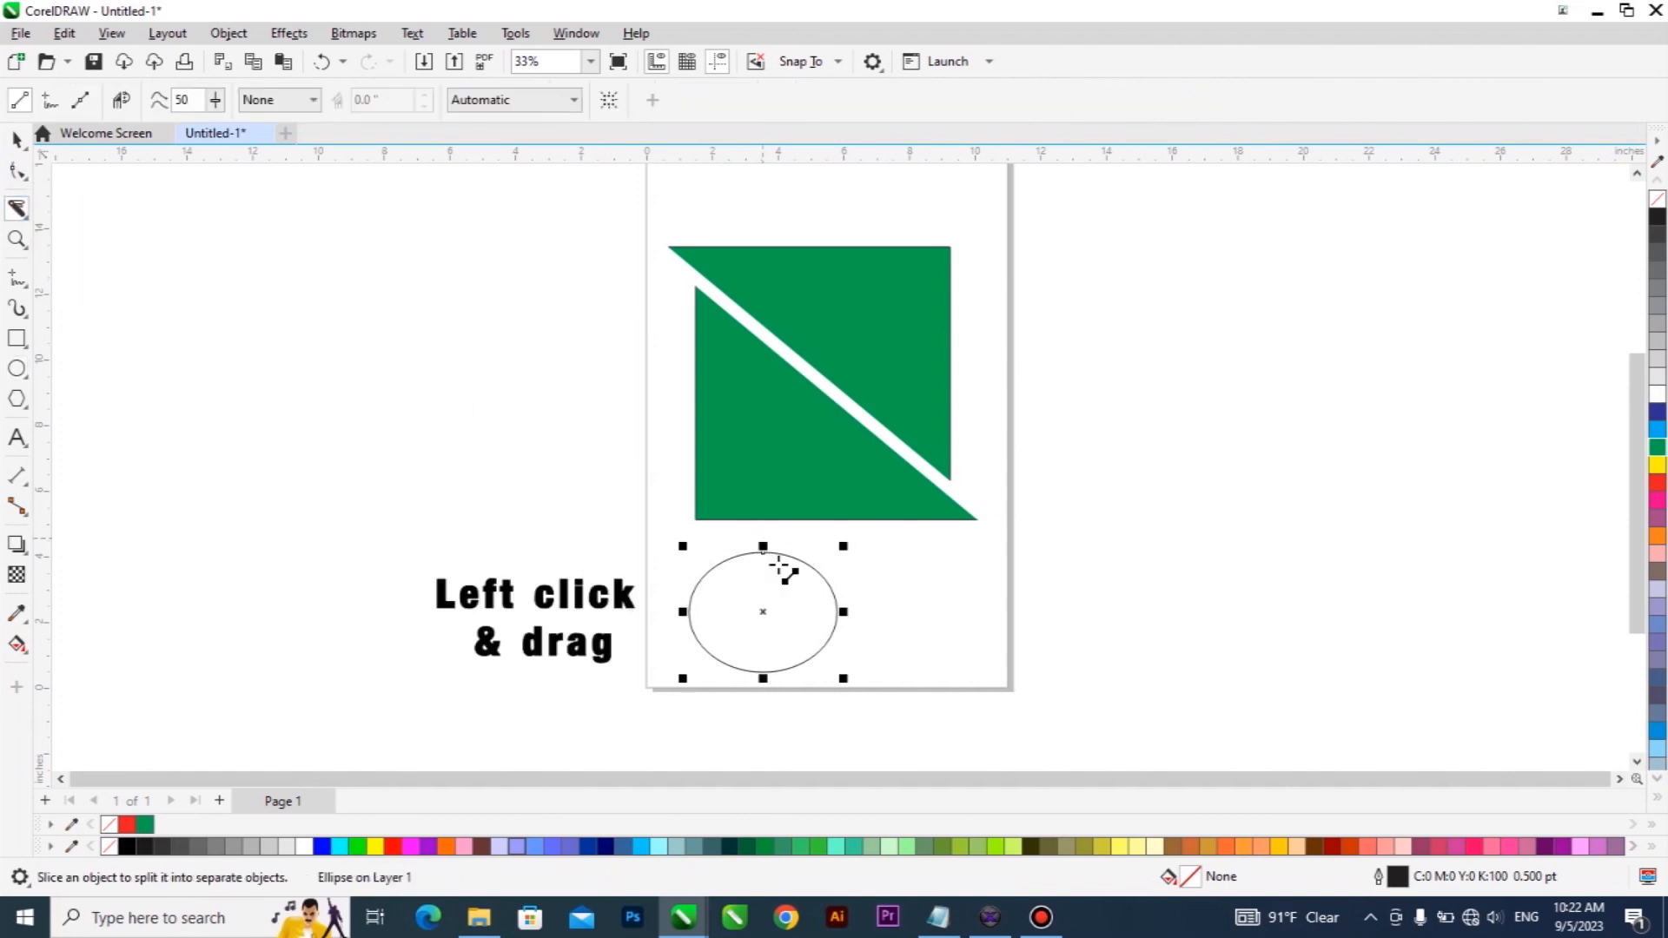
drag(763, 548, 736, 669)
Move the right-hand part of the sliced ellipse away to the right of the left-hand part.
click(16, 148)
click(870, 609)
drag(786, 613, 887, 604)
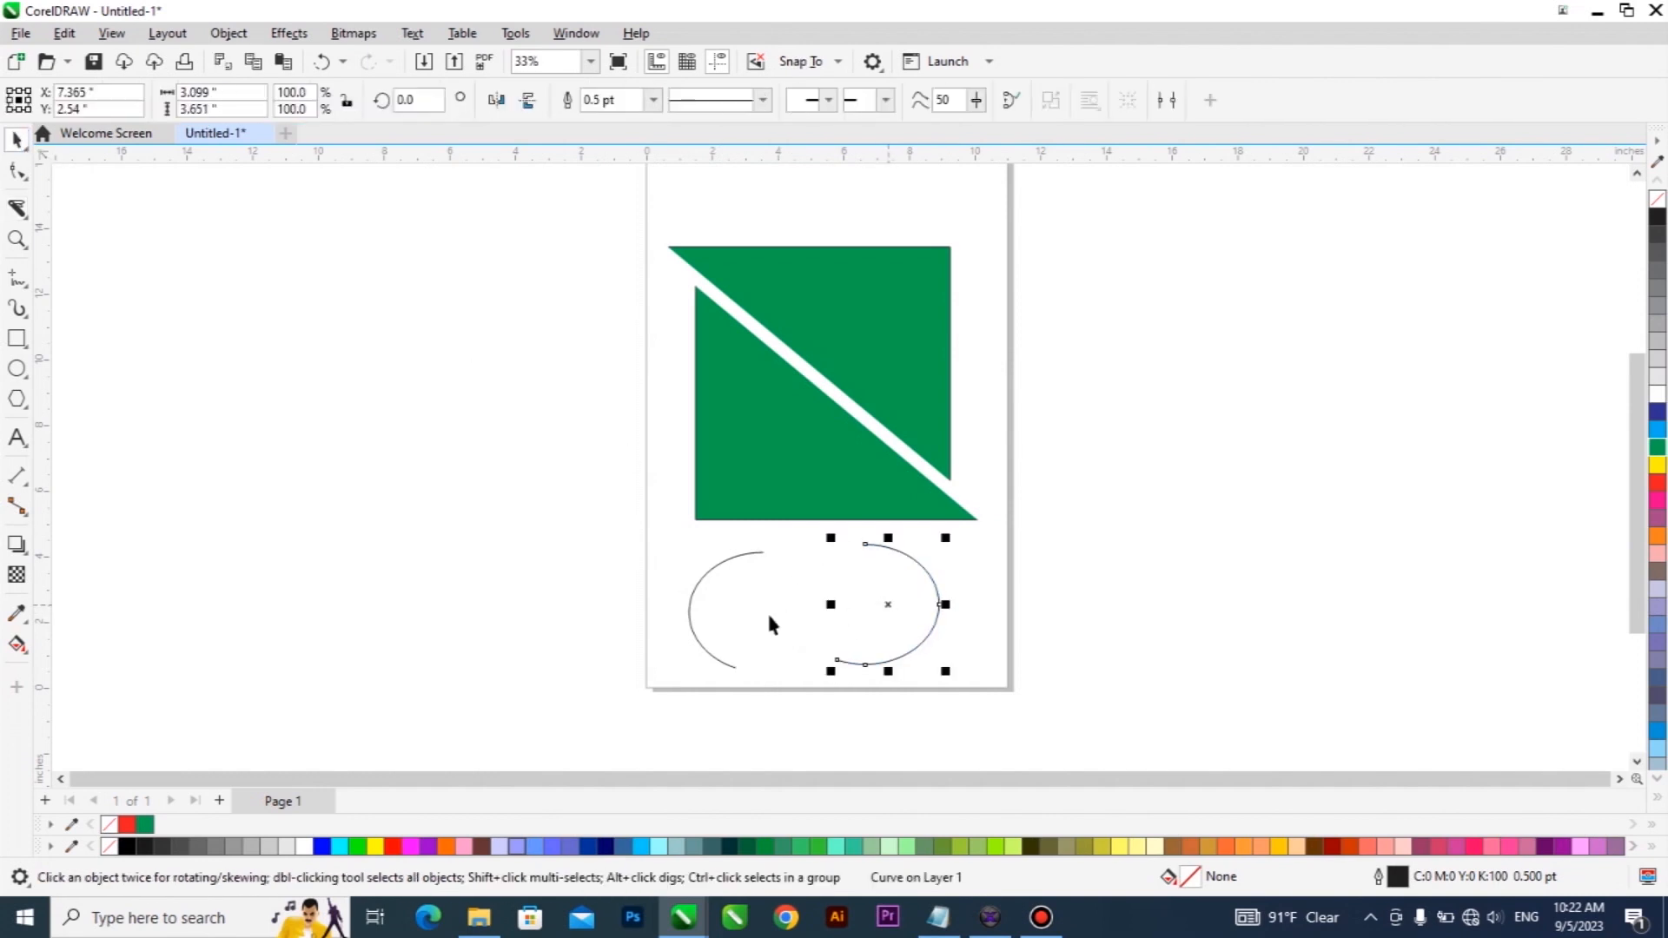
Delete both green triangles and both ellipse parts from the page.
drag(534, 702, 1006, 169)
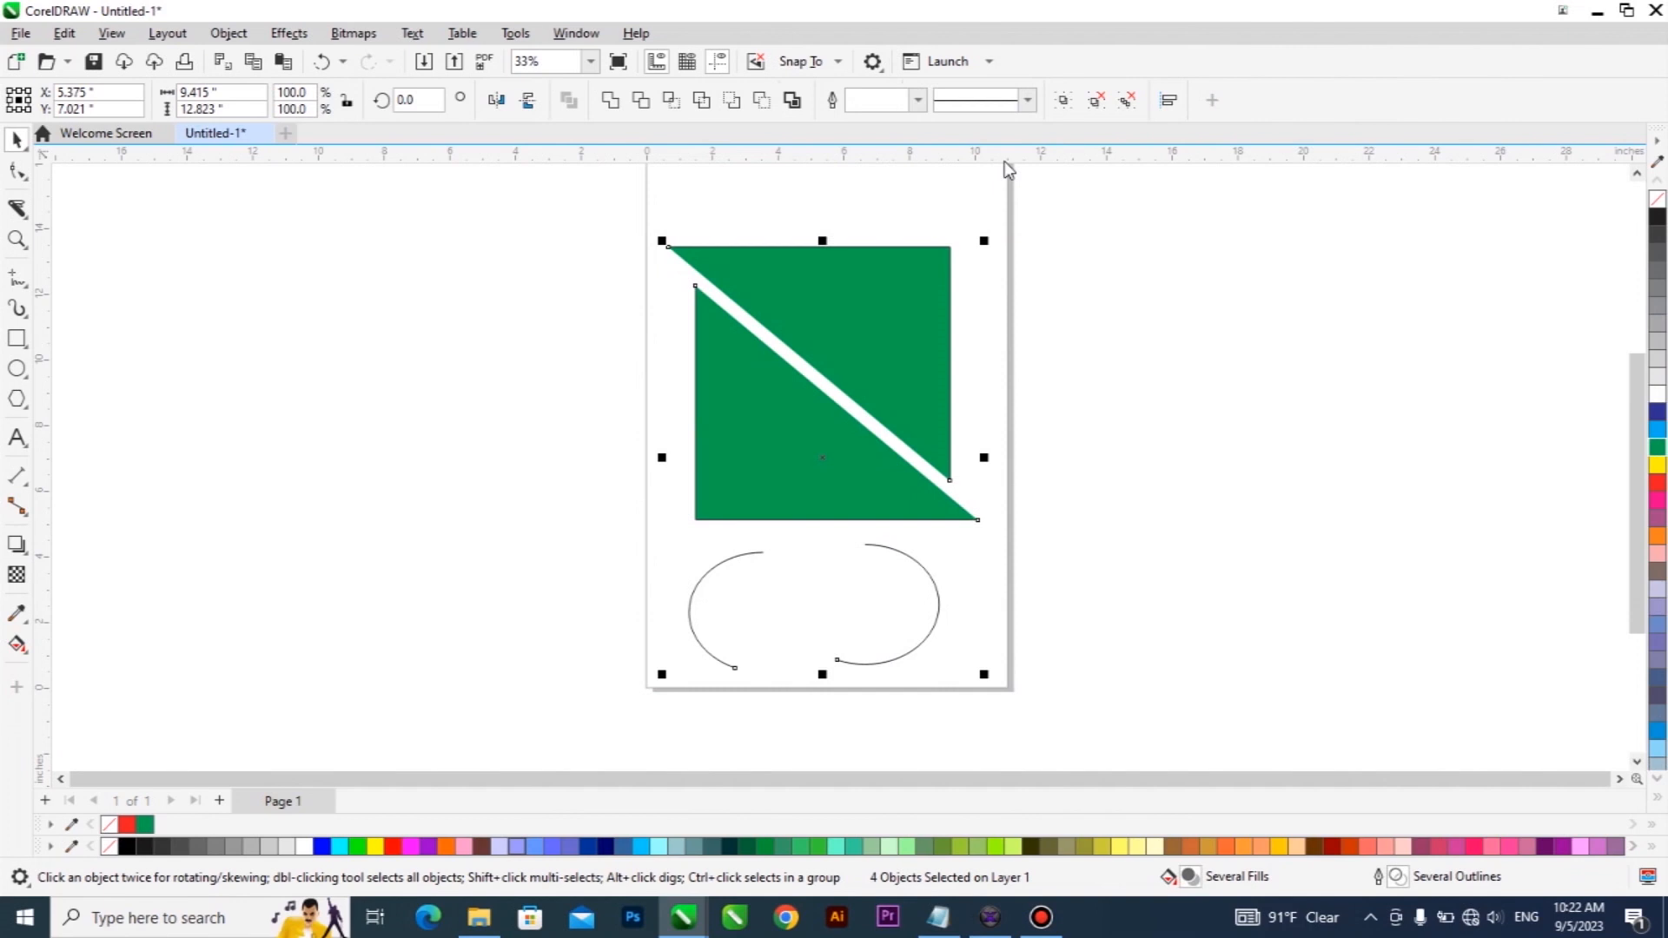
key(Delete)
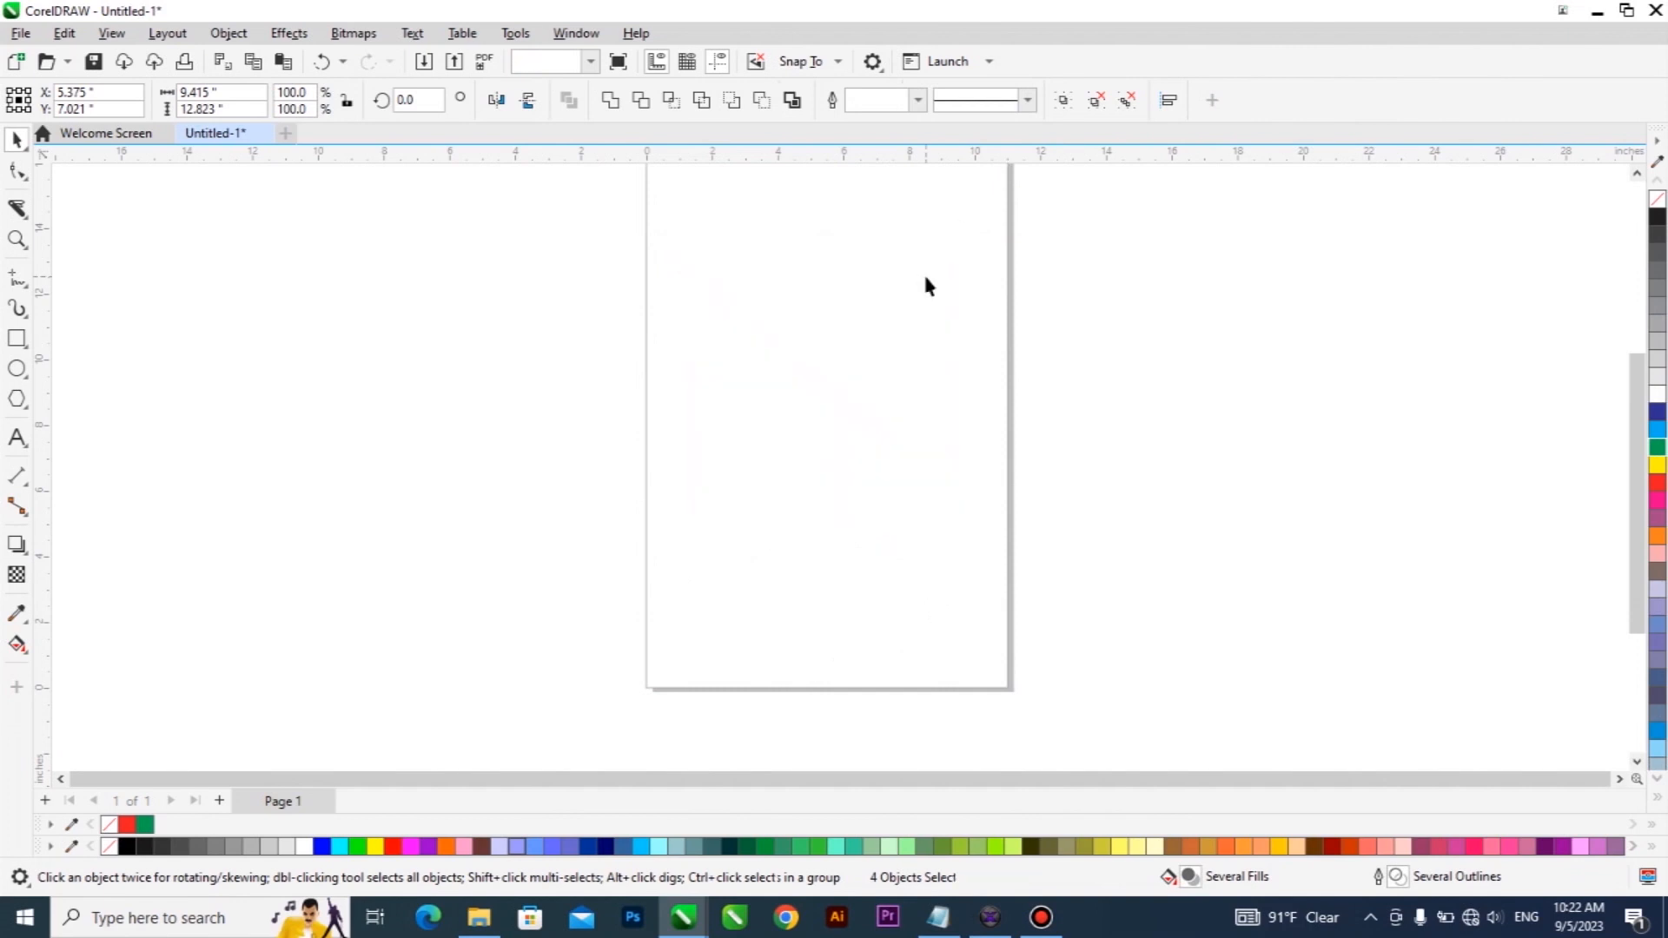
click(17, 211)
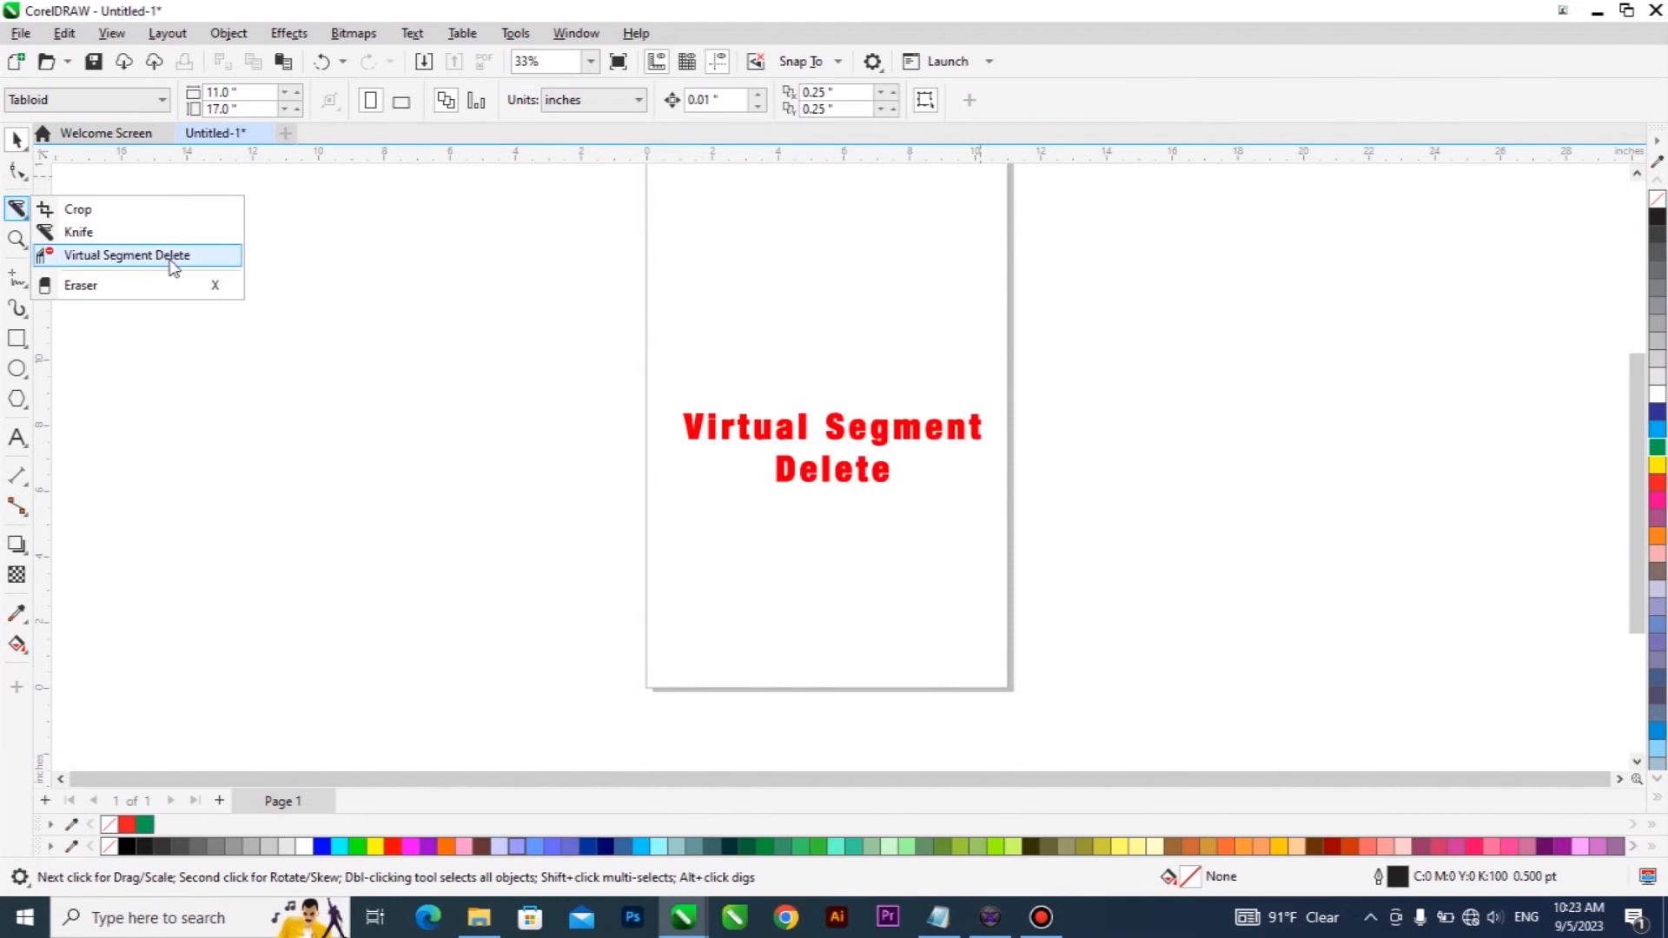
click(201, 261)
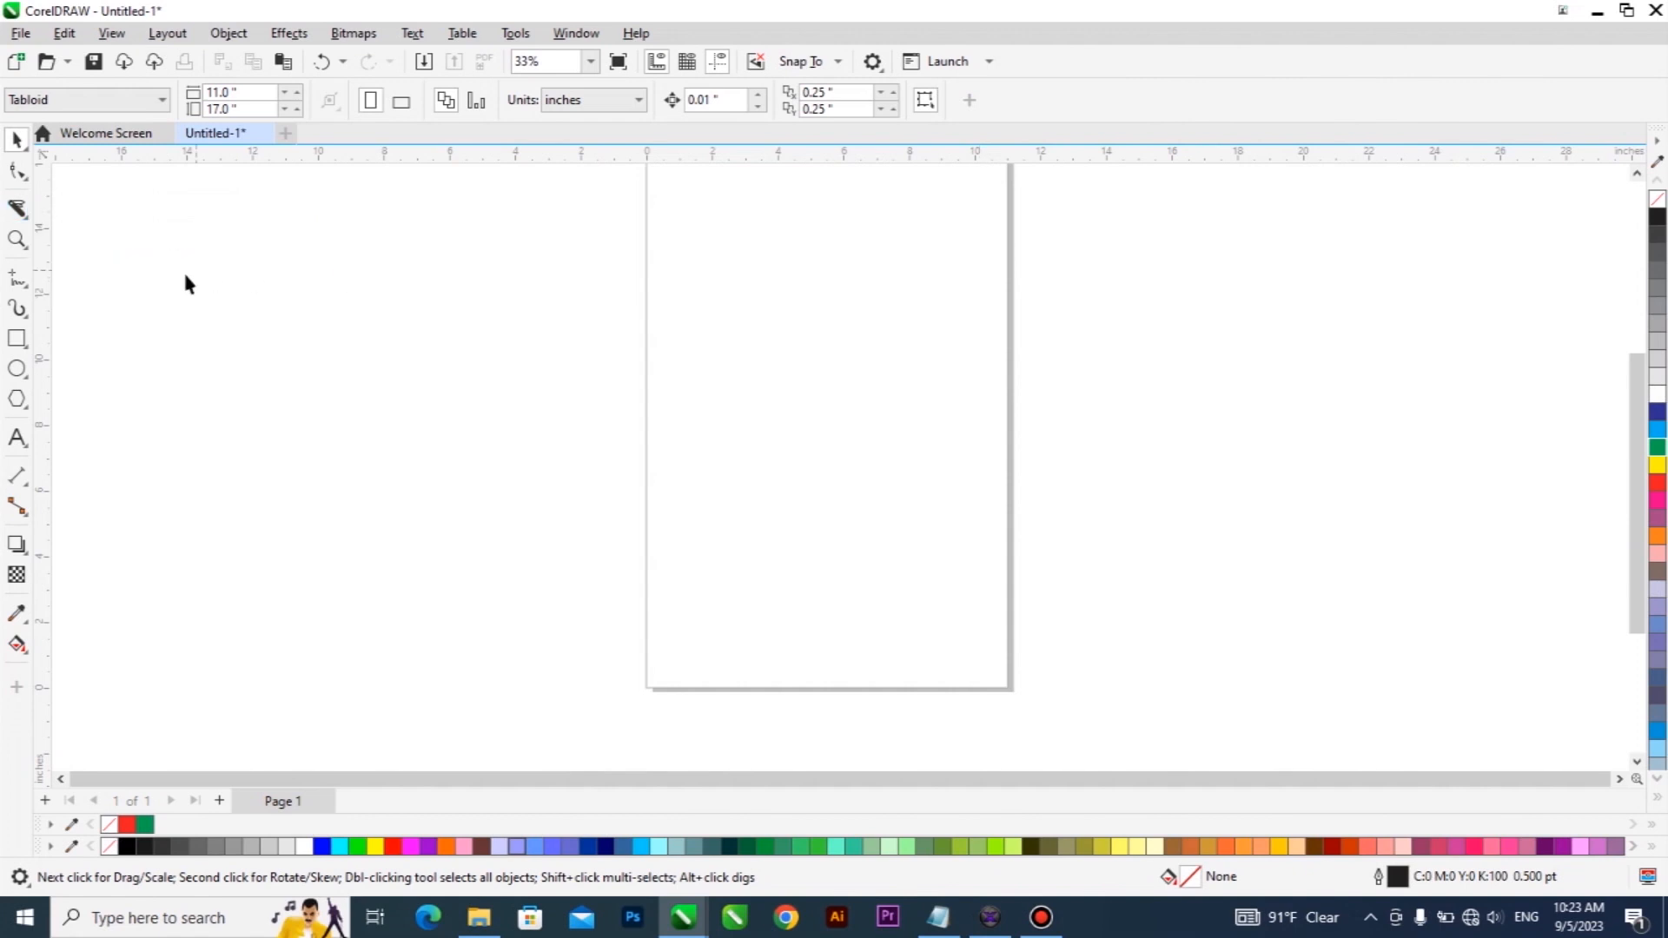
Draw a rectangle about 6.3 by 3.9 inches in the upper half of the page and fill it with blue.
click(17, 338)
drag(698, 246, 904, 376)
click(1656, 431)
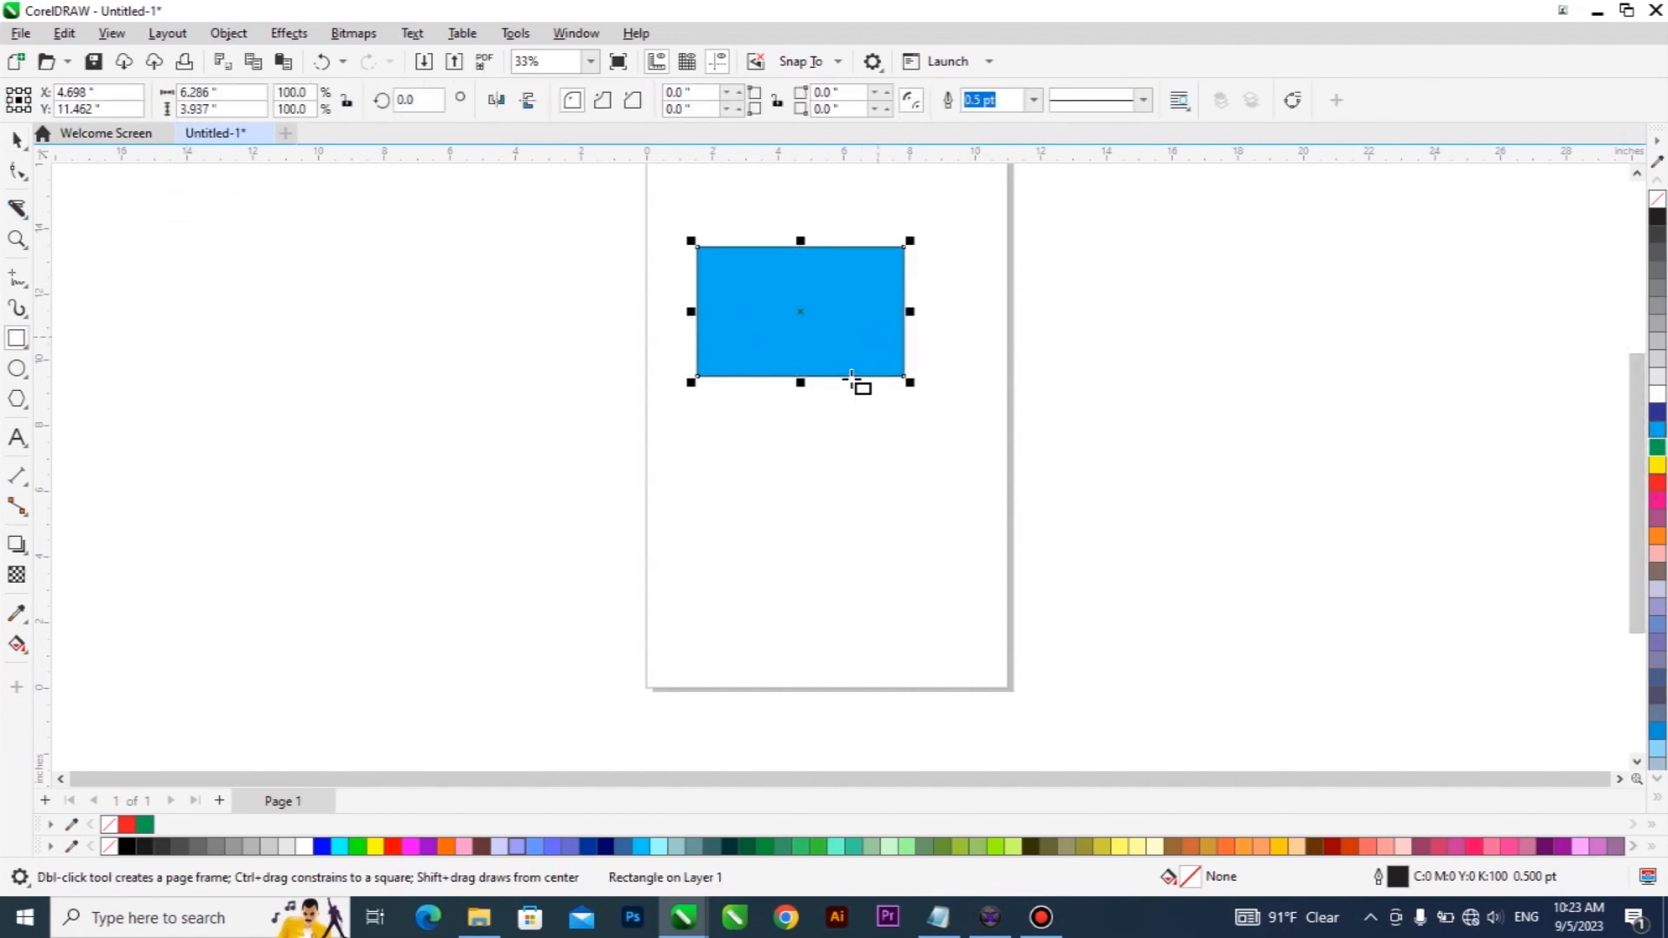
Draw a second rectangle about 6.6 by 4.4 inches starting from the midpoint of the blue rectangle's lower edge.
mouse_move(801, 377)
mouse_down()
mouse_move(848, 387)
mouse_move(1017, 521)
mouse_up()
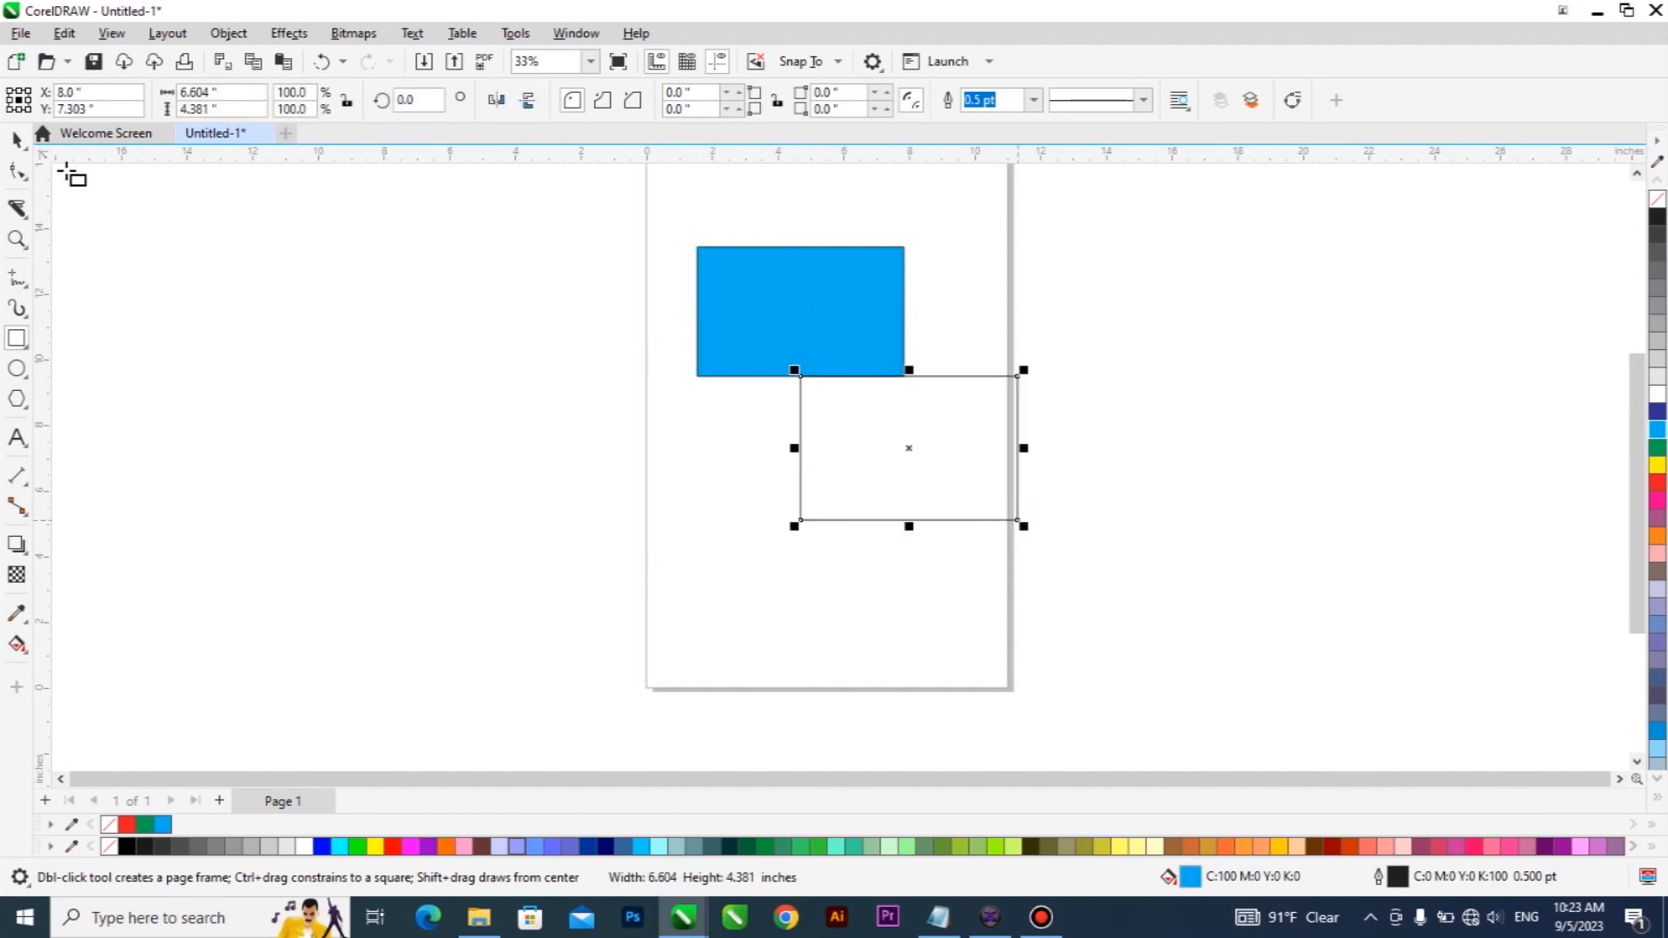
click(17, 142)
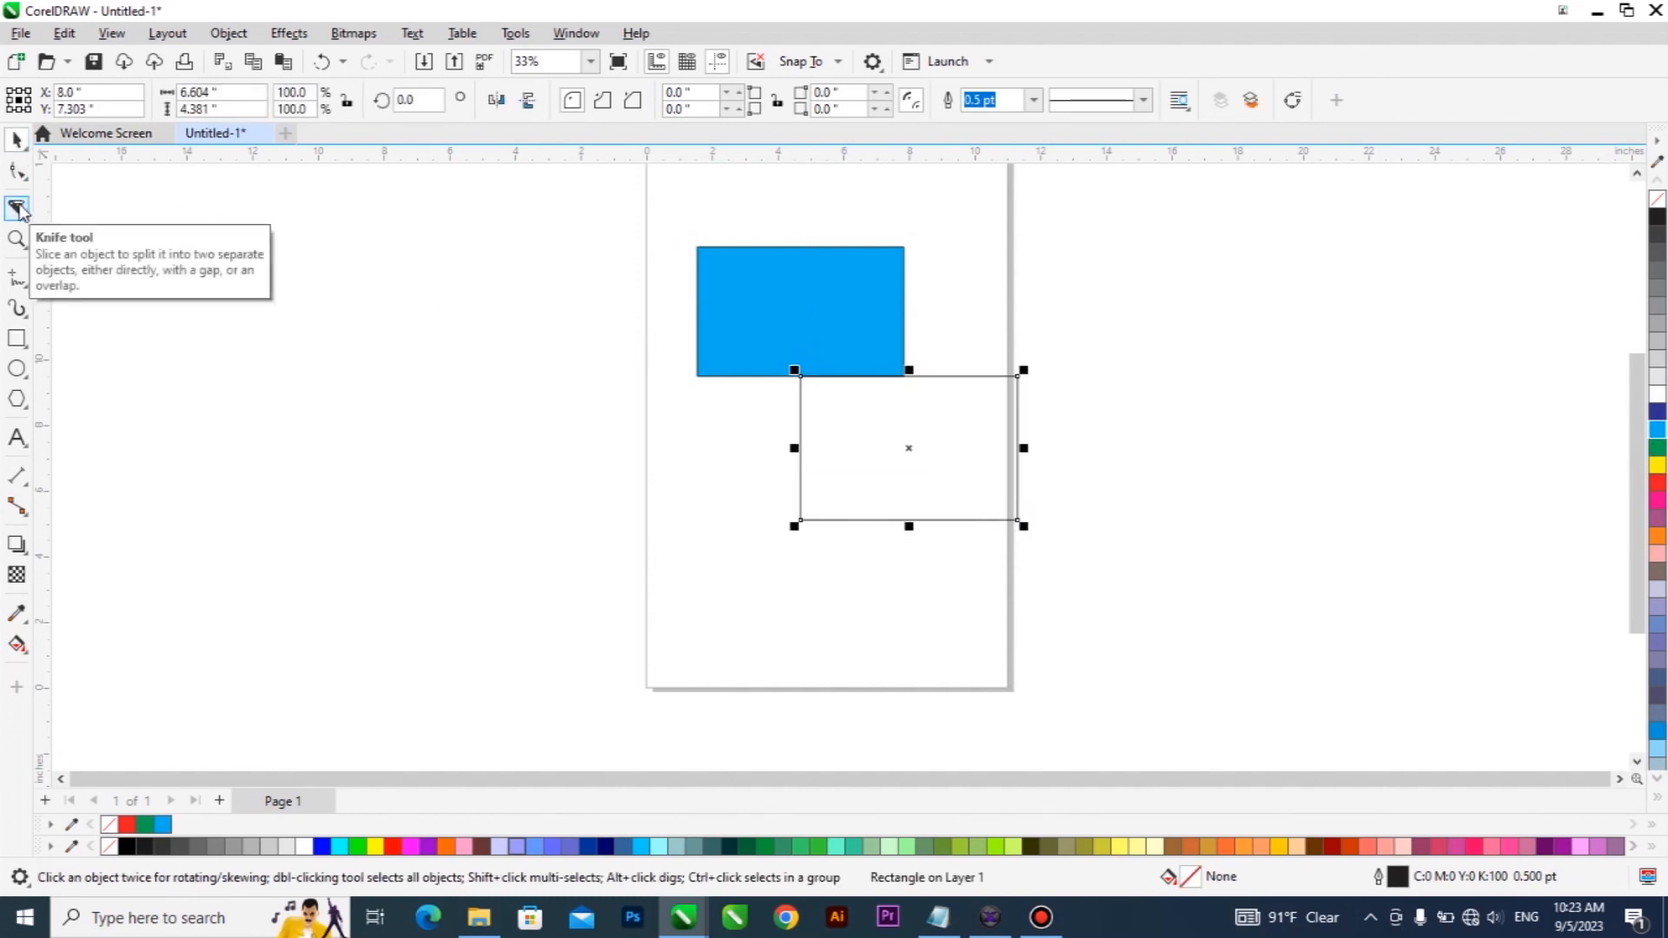
click(18, 208)
click(78, 208)
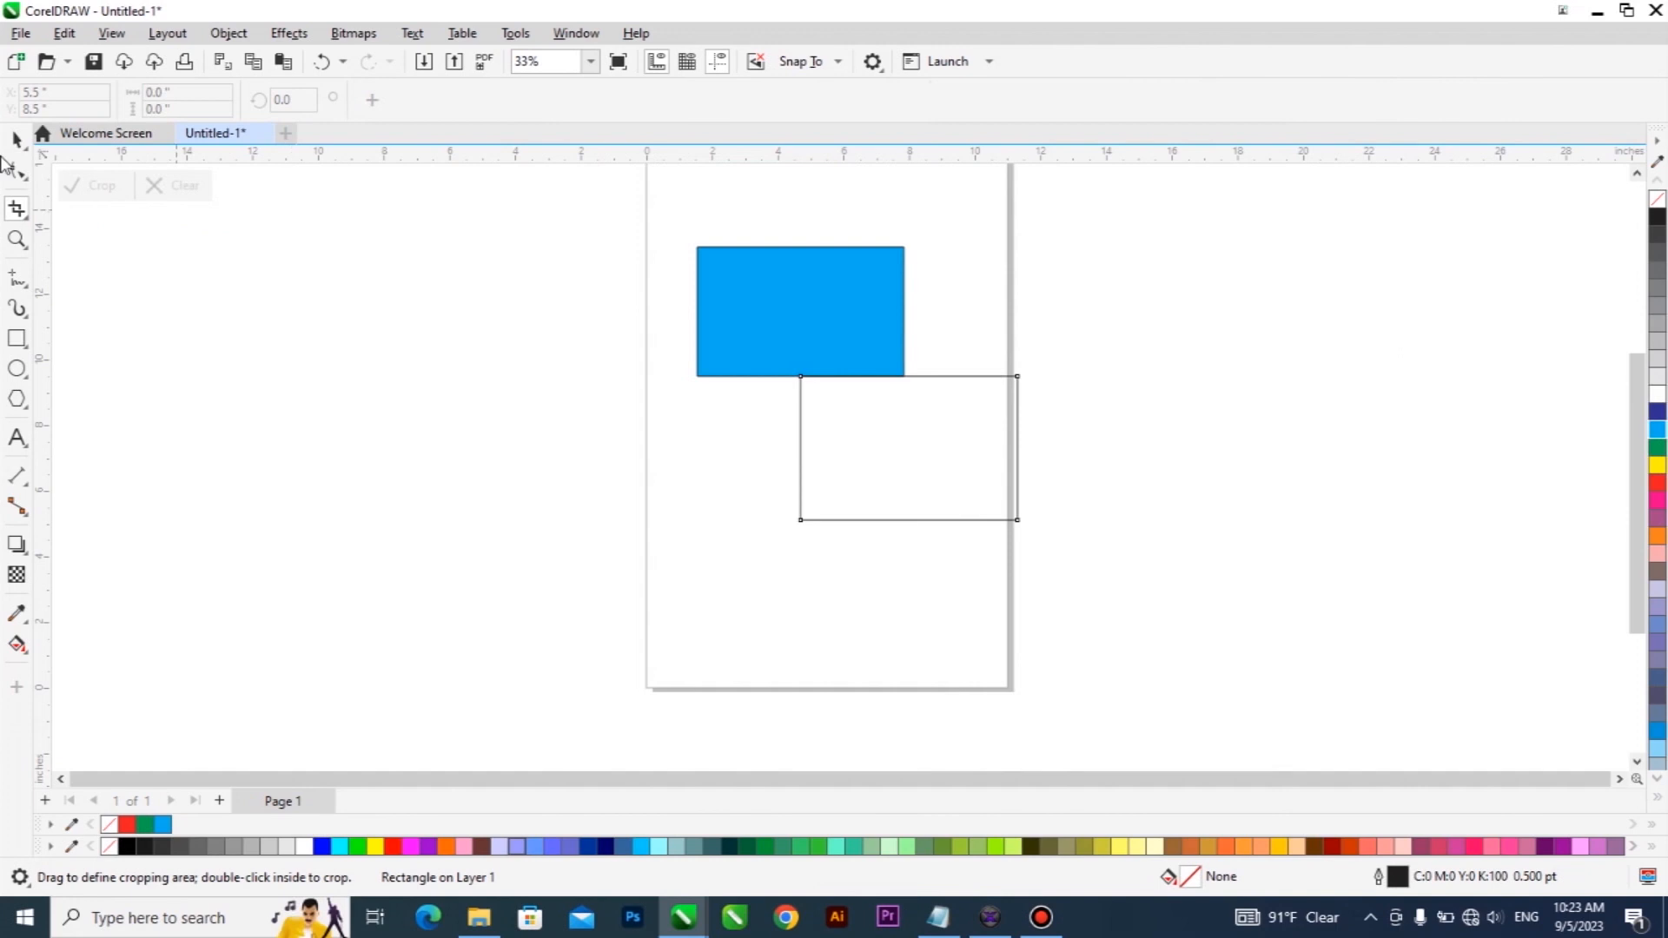
click(17, 141)
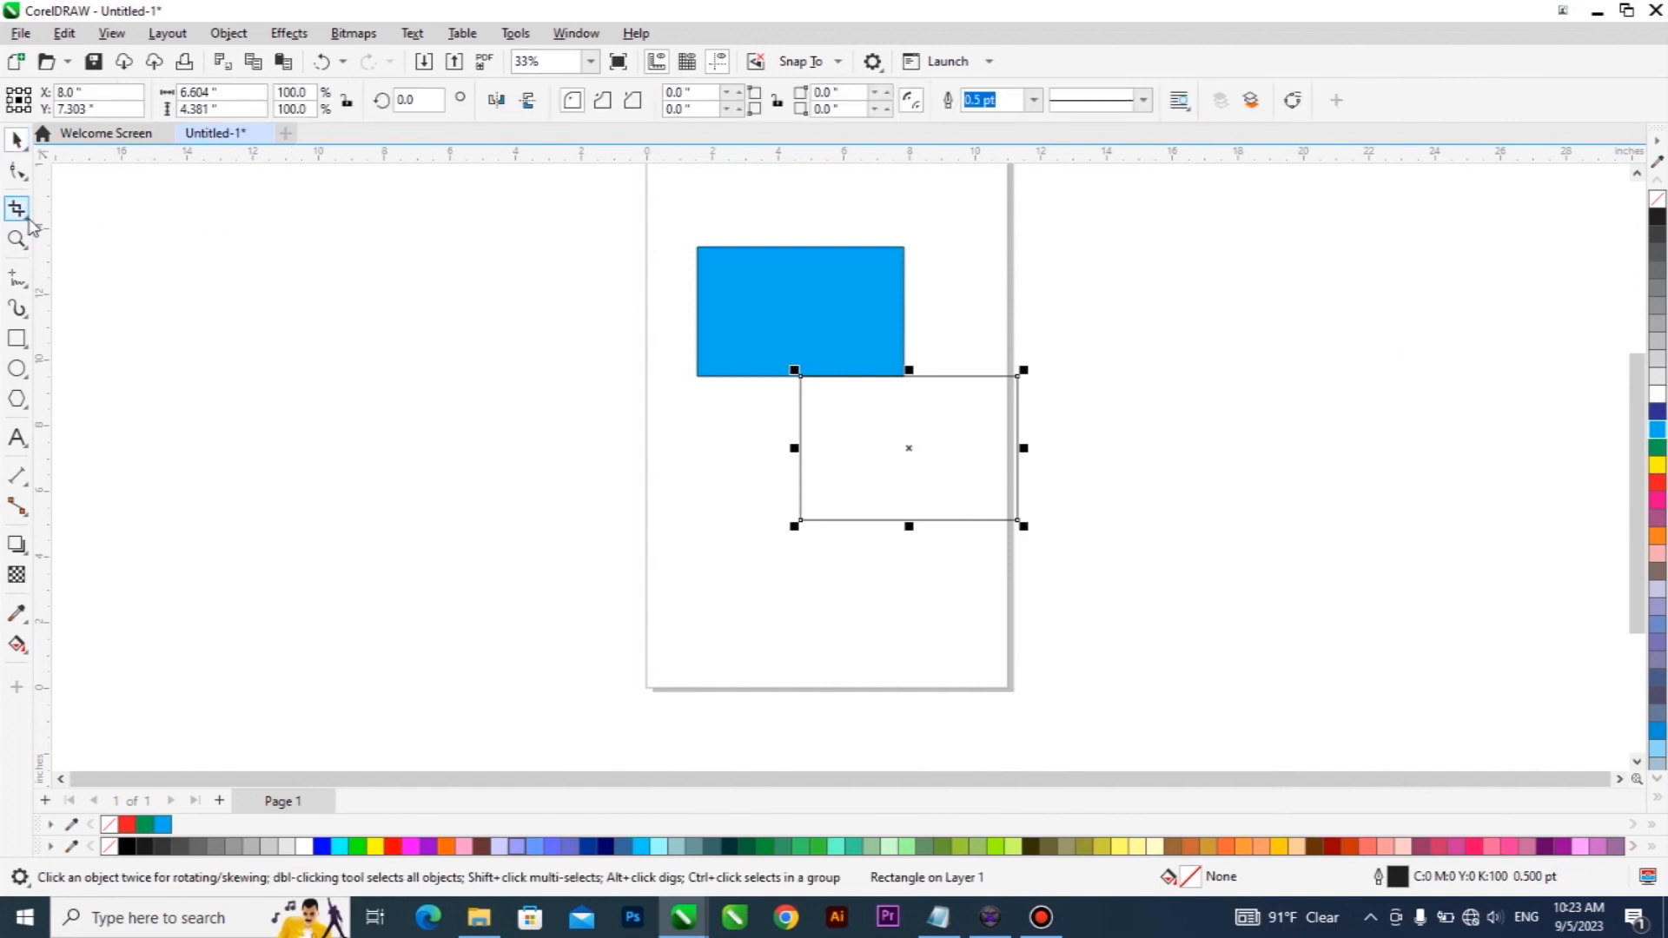
click(29, 223)
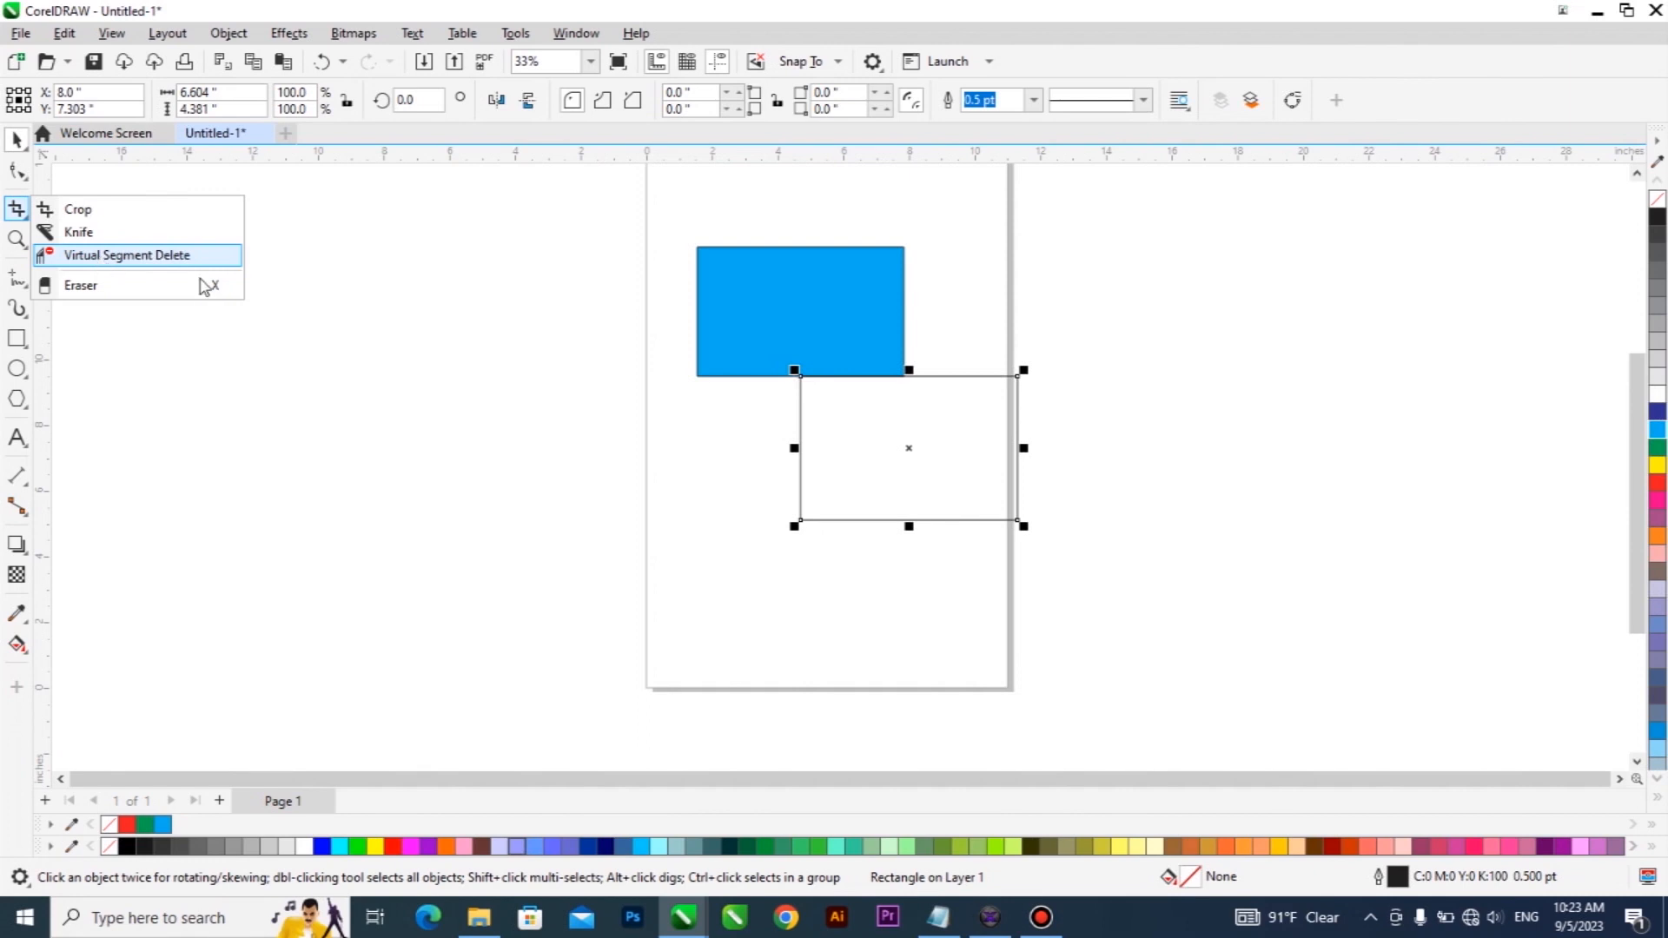
Fill the second rectangle with yellow and move it left and slightly down, just below the blue rectangle.
click(1658, 466)
drag(872, 461, 801, 480)
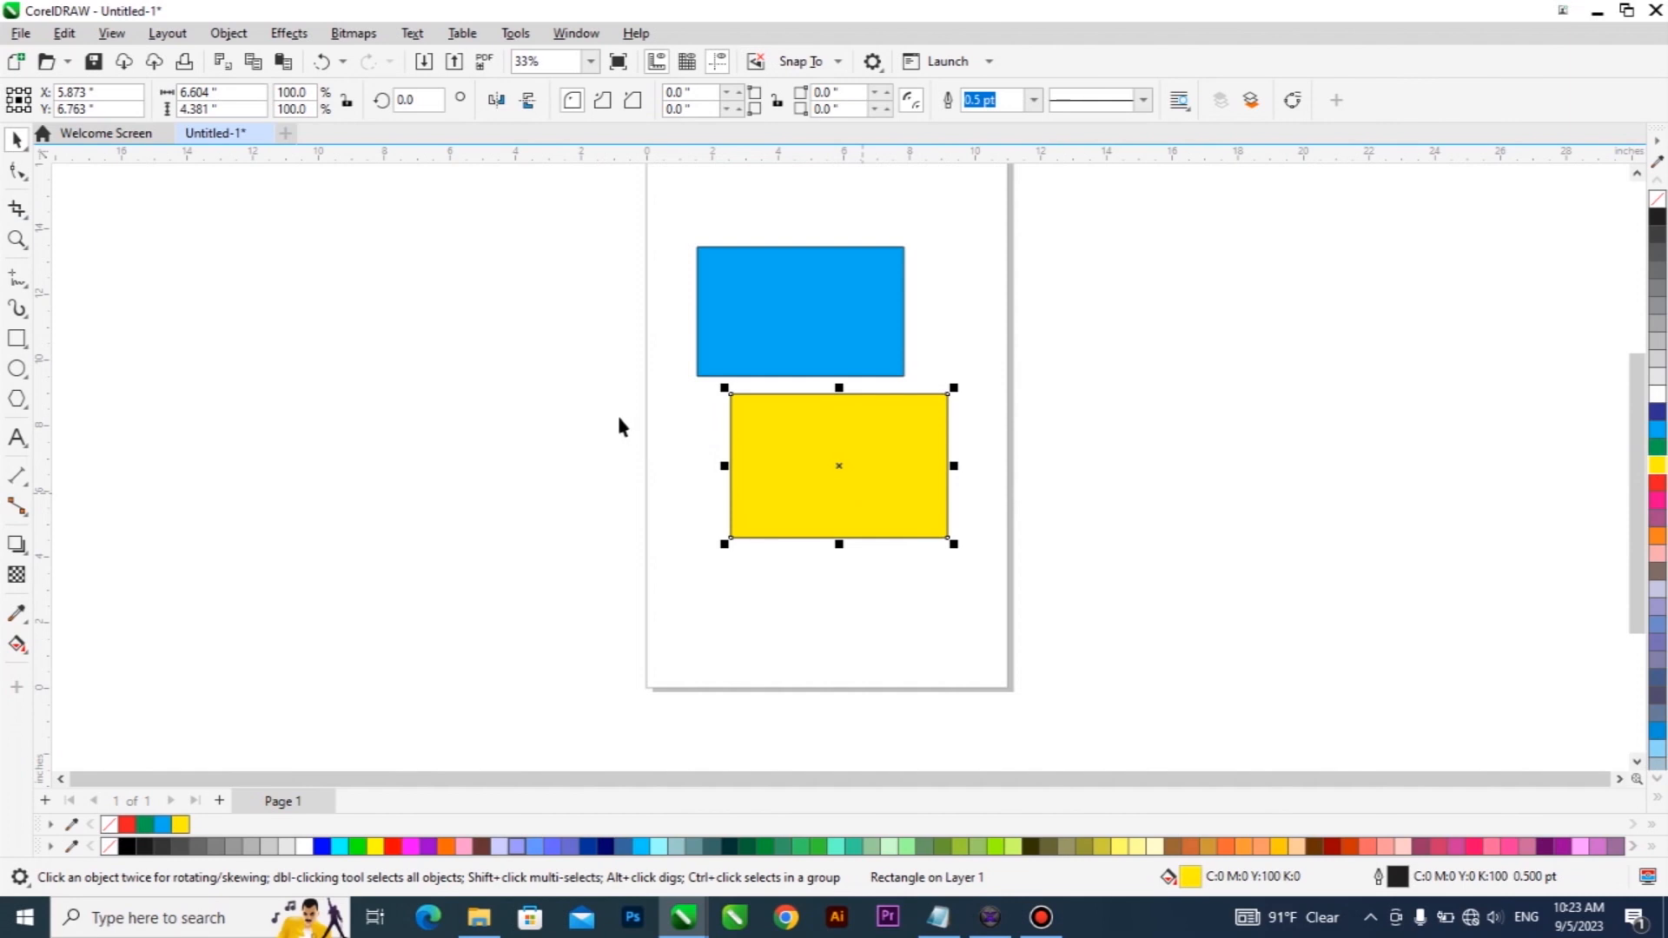
Remove the yellow and blue rectangles with the Virtual Segment Delete tool.
click(21, 212)
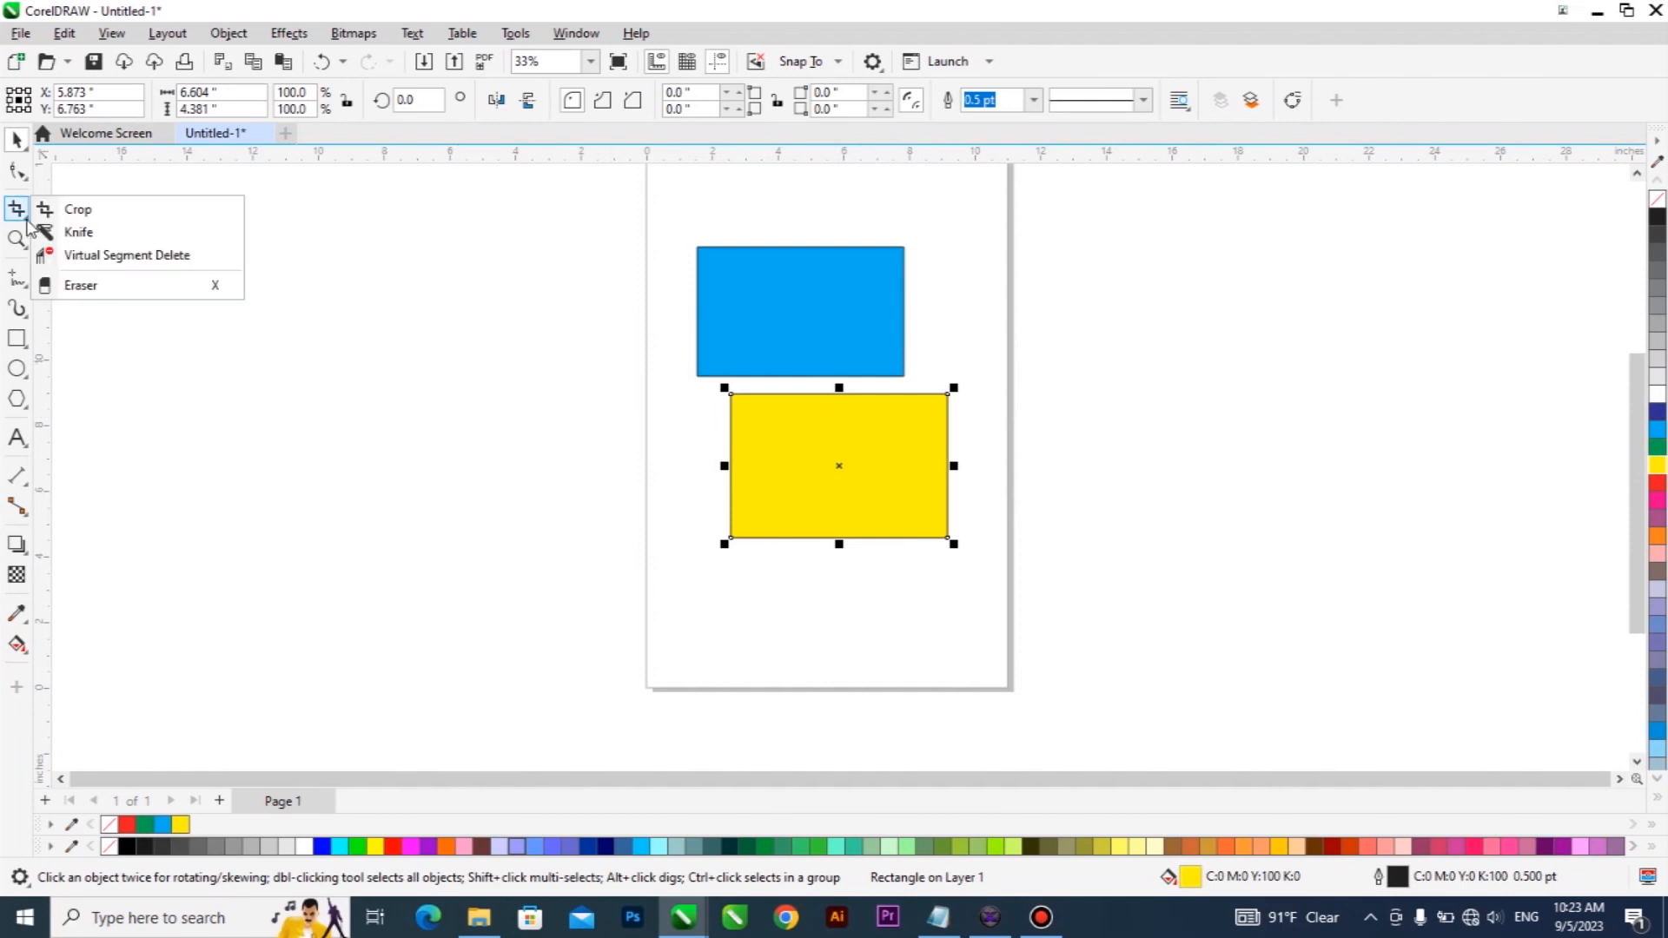
click(118, 257)
click(820, 393)
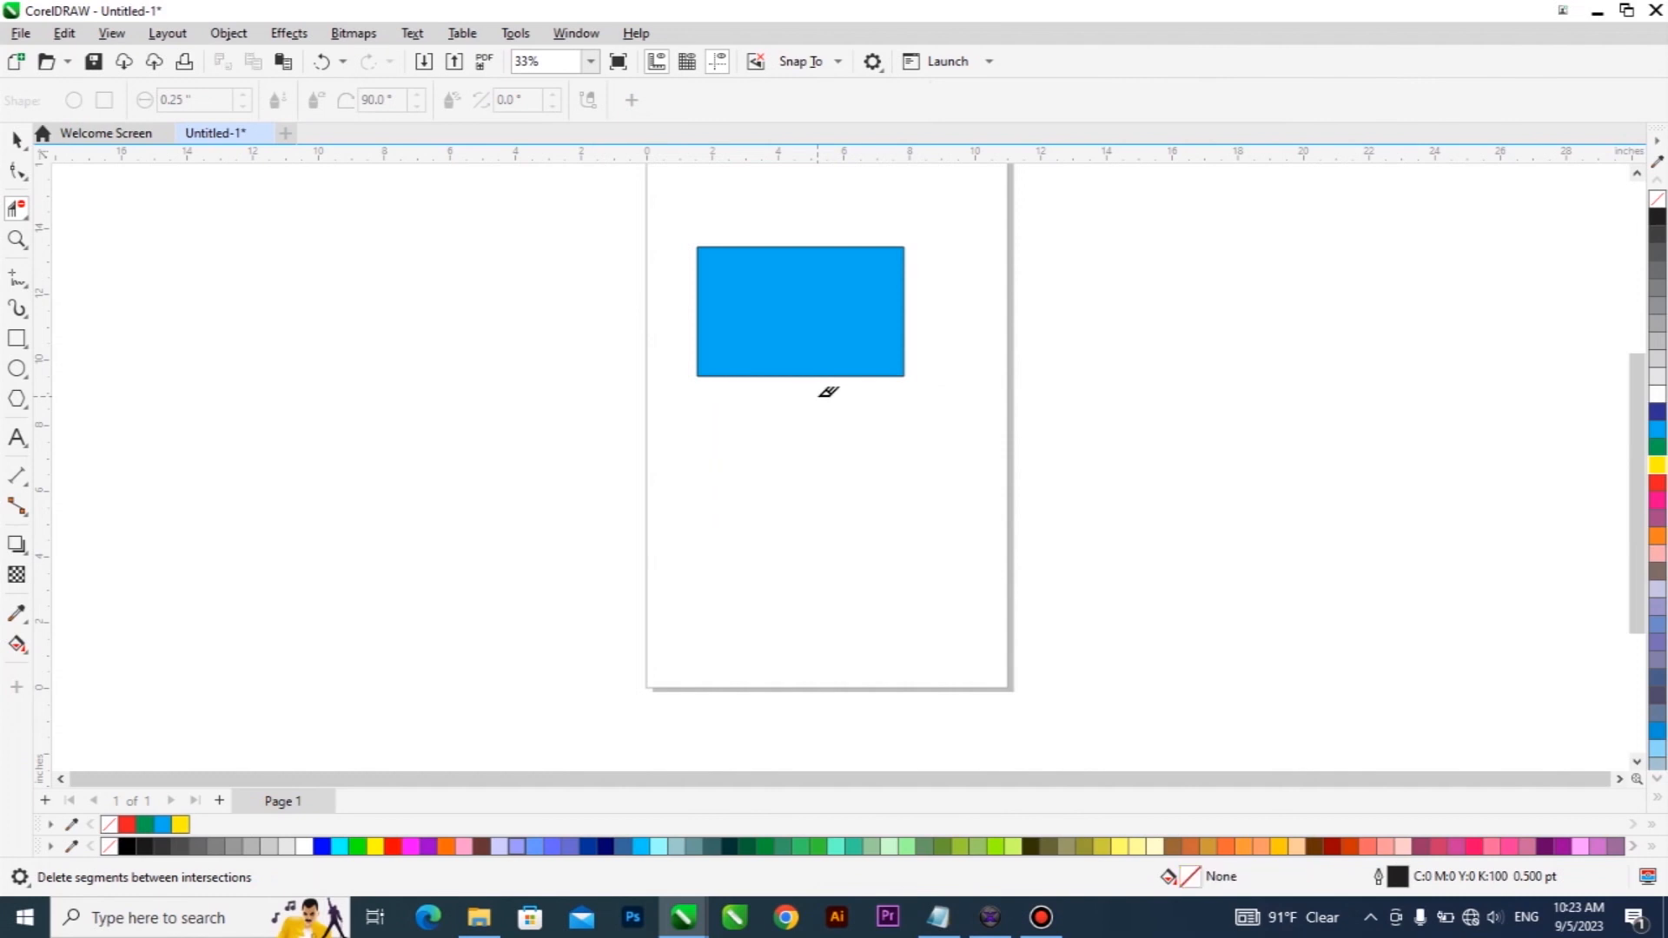
click(801, 245)
click(17, 139)
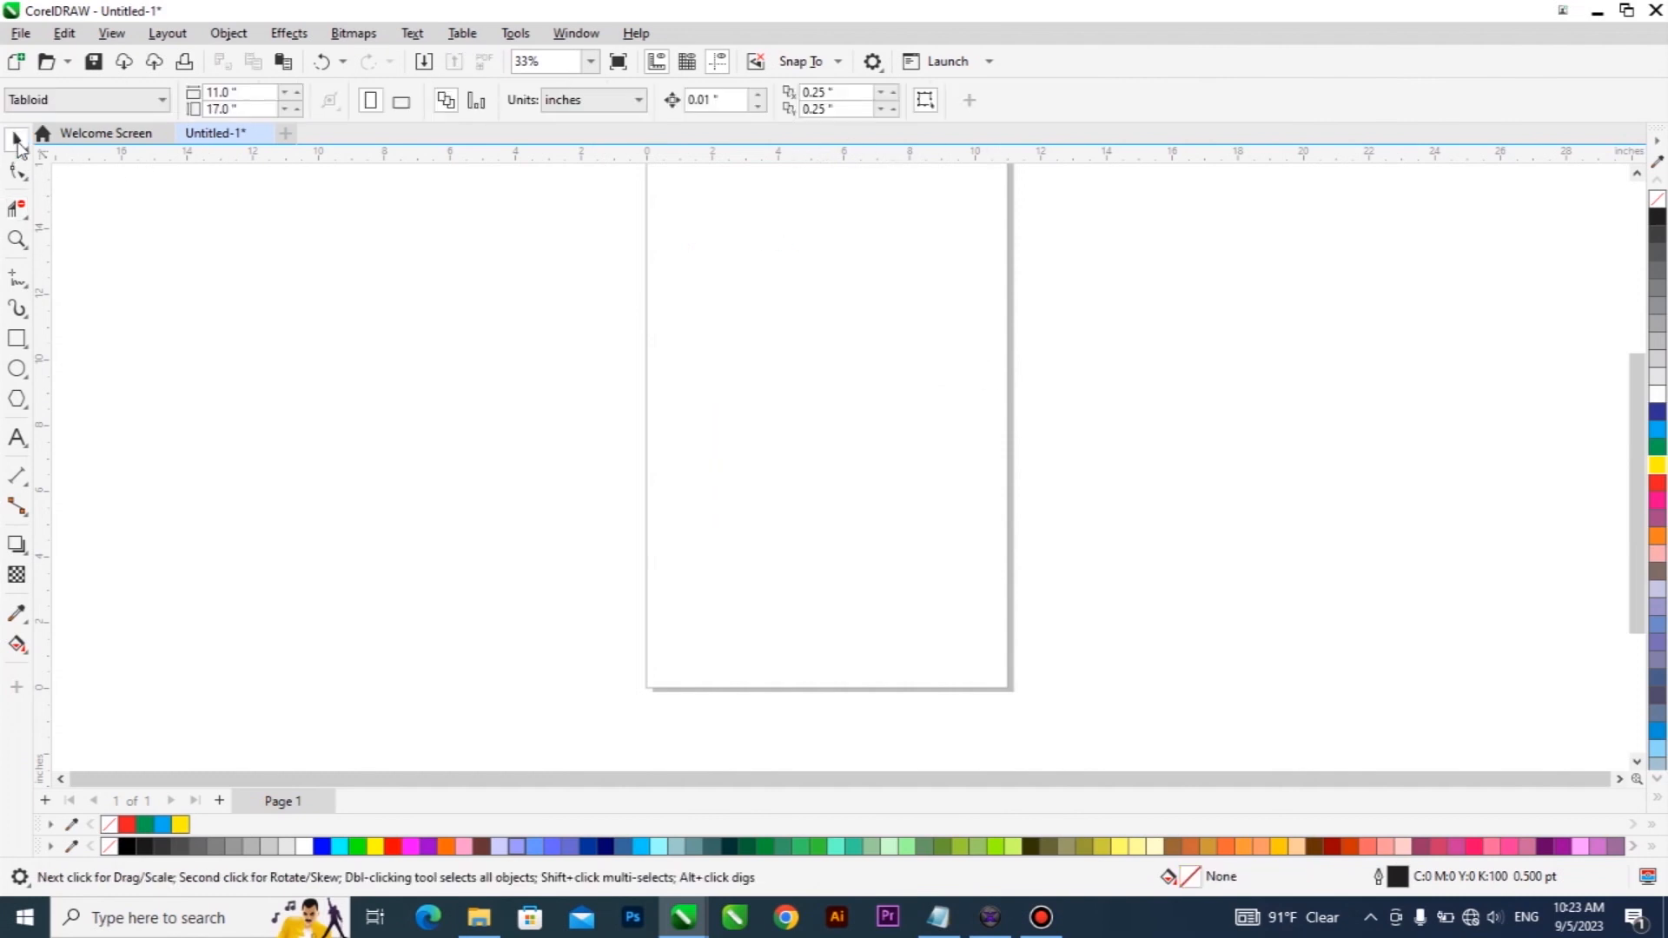
Draw a rectangle about 7.0 by 4.6 inches in the middle of the page and fill it with blue.
click(17, 339)
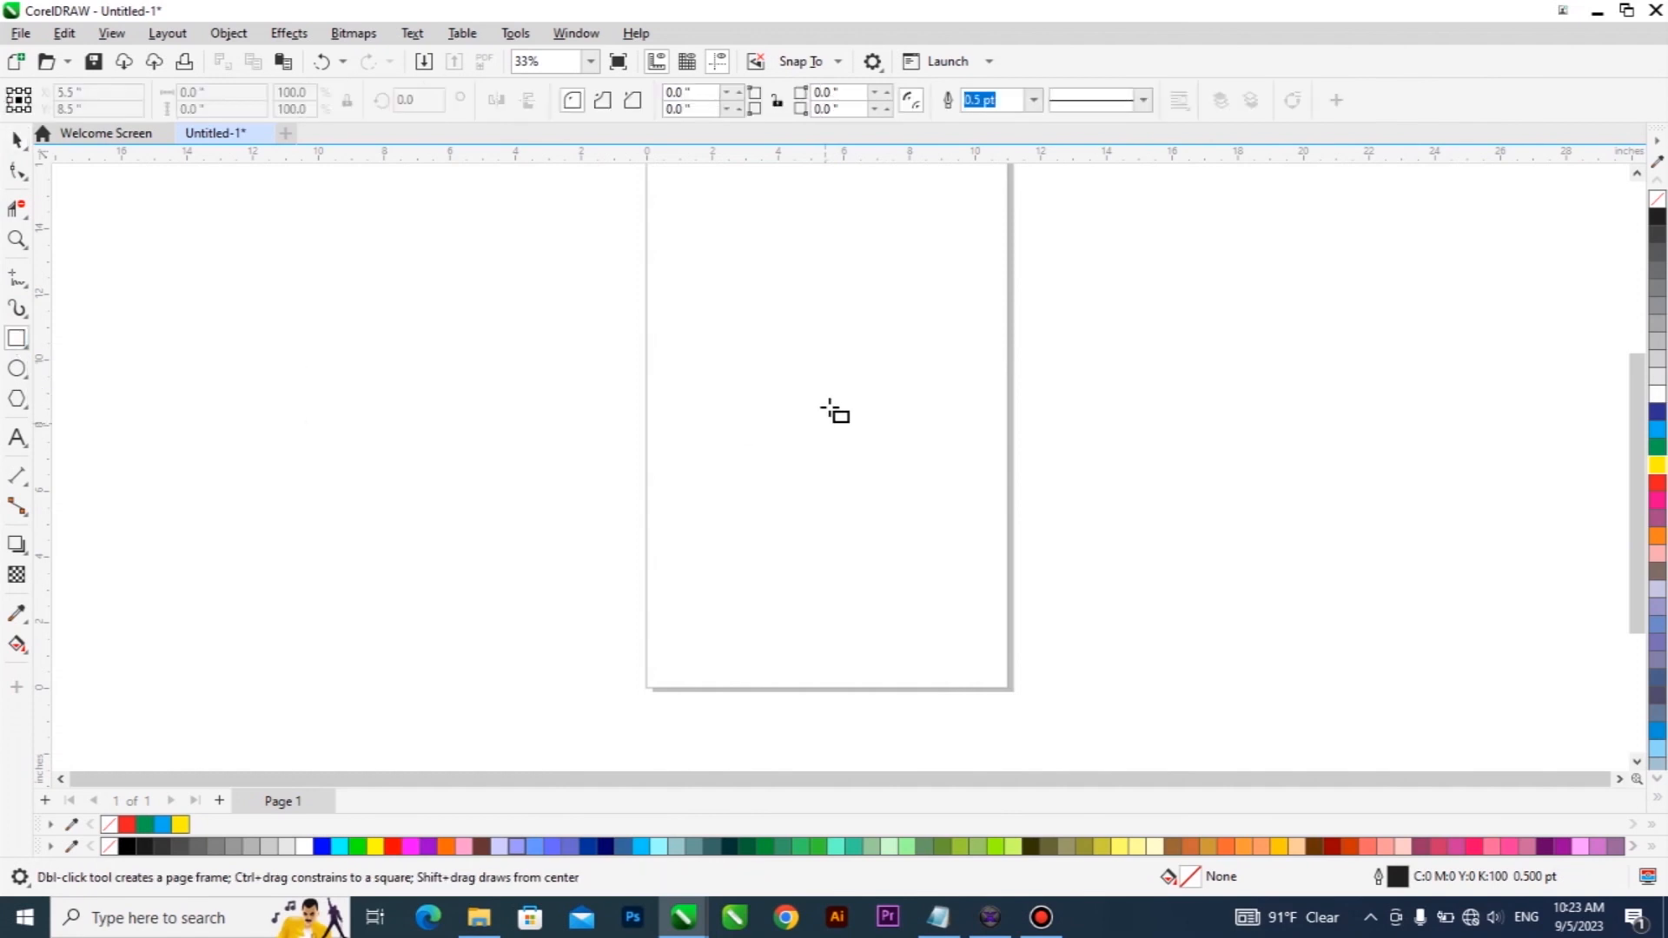
drag(728, 332, 957, 484)
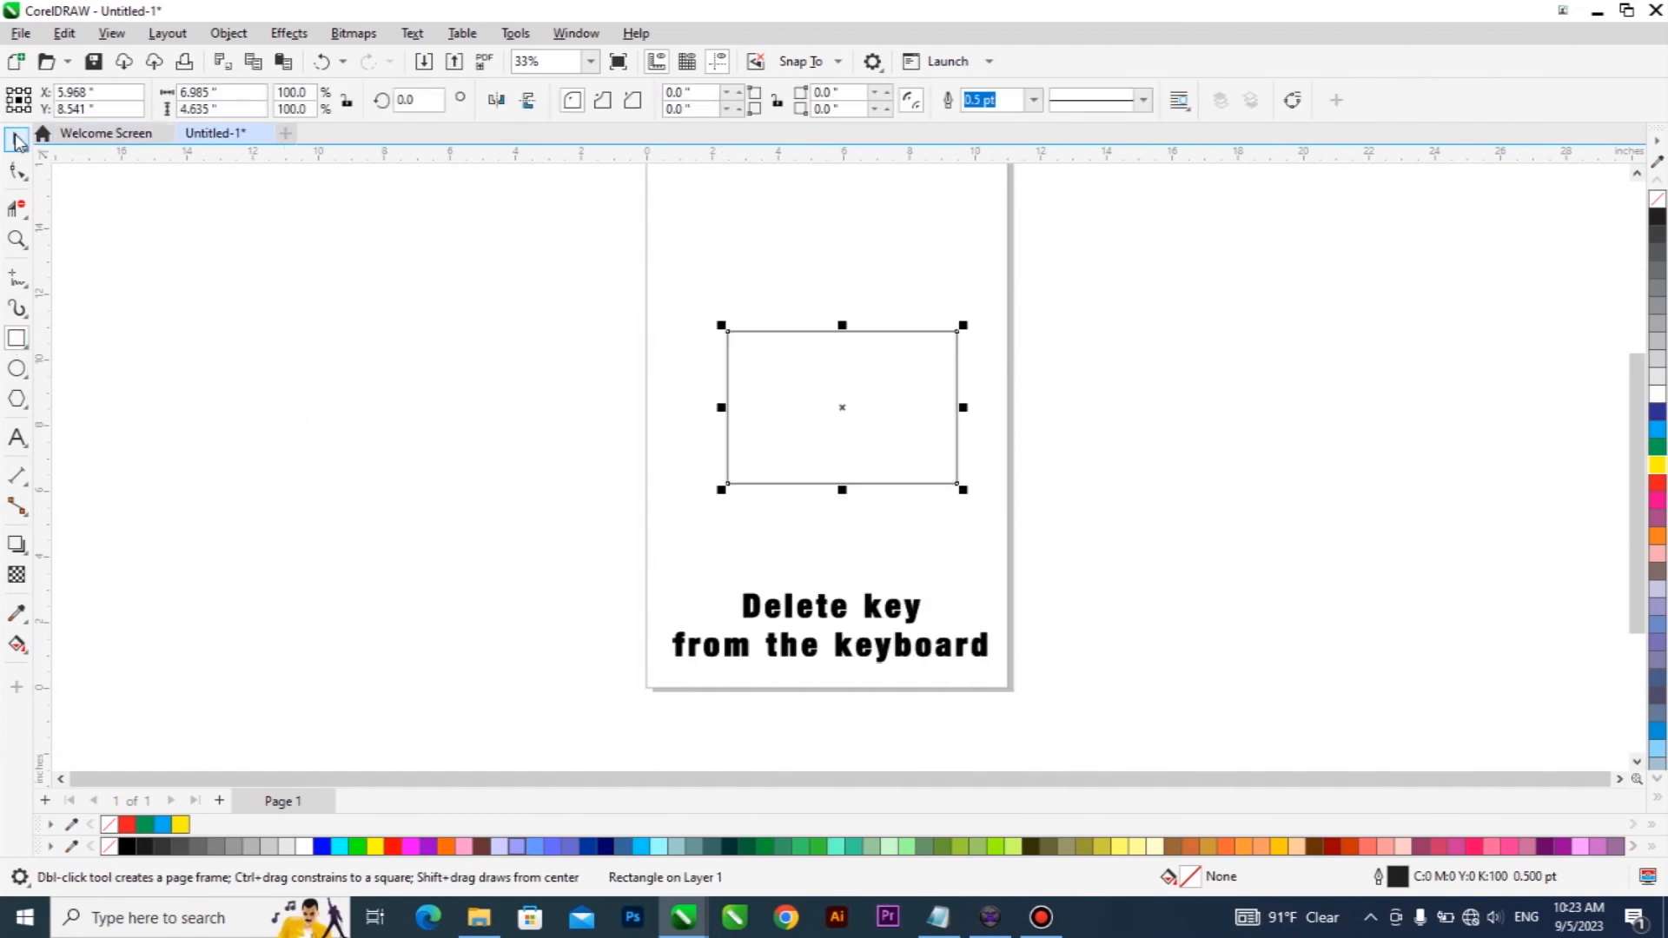
click(17, 139)
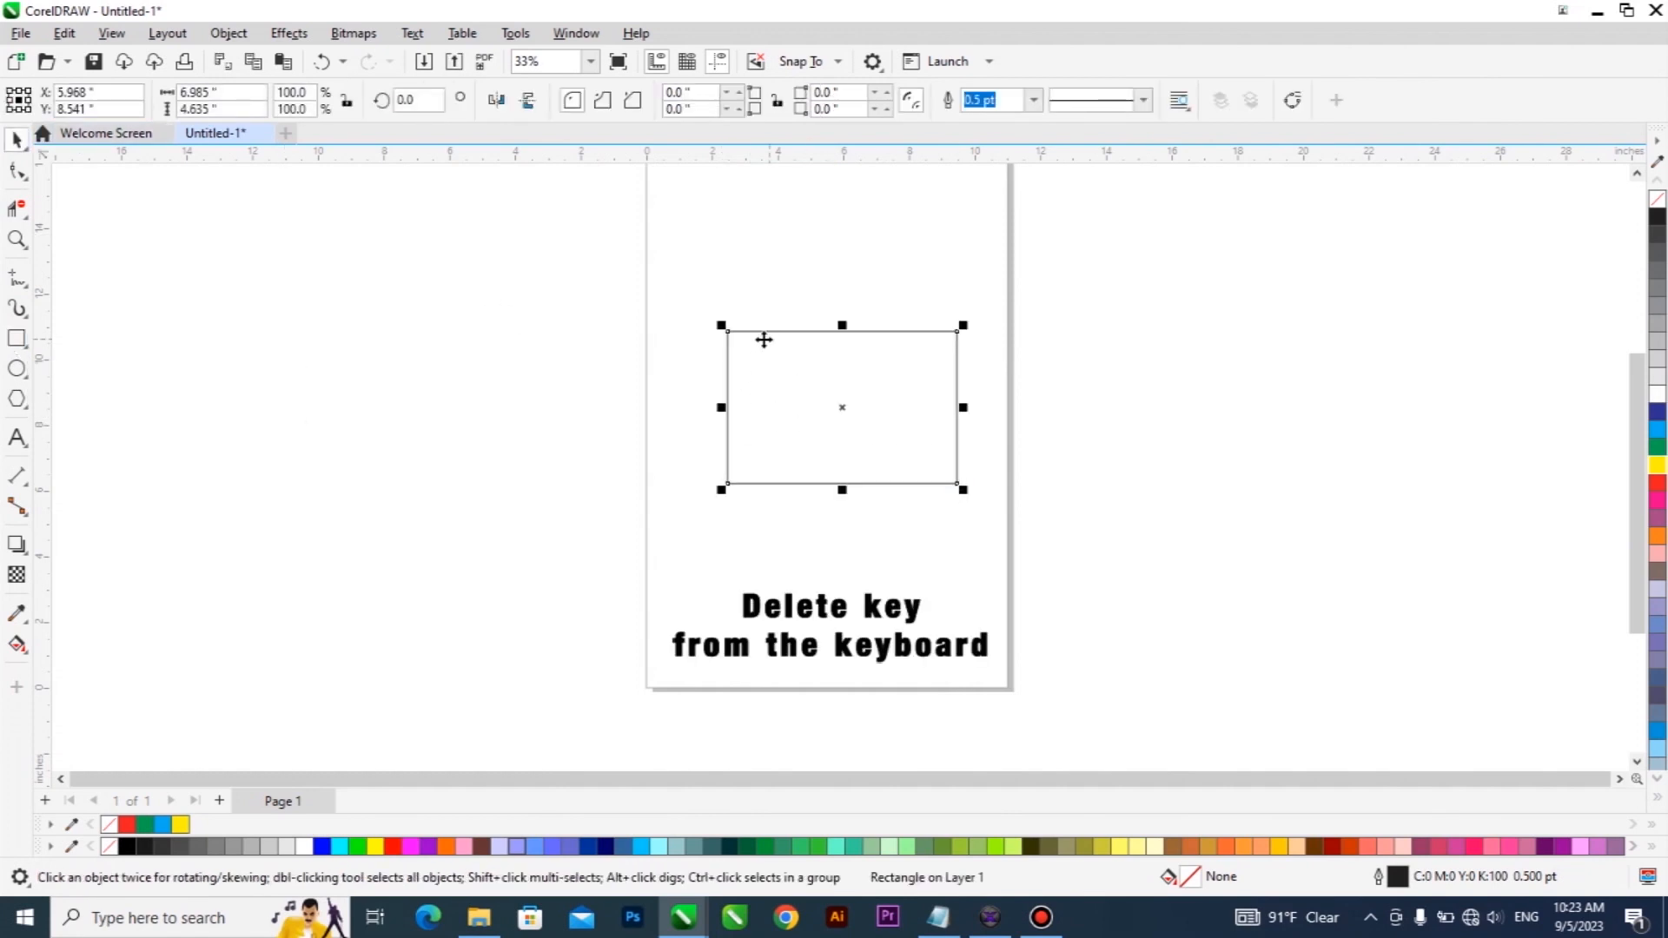
click(1657, 430)
Place a copy of the blue rectangle just below the original and fill the copy with red.
drag(801, 423, 783, 586)
click(1658, 483)
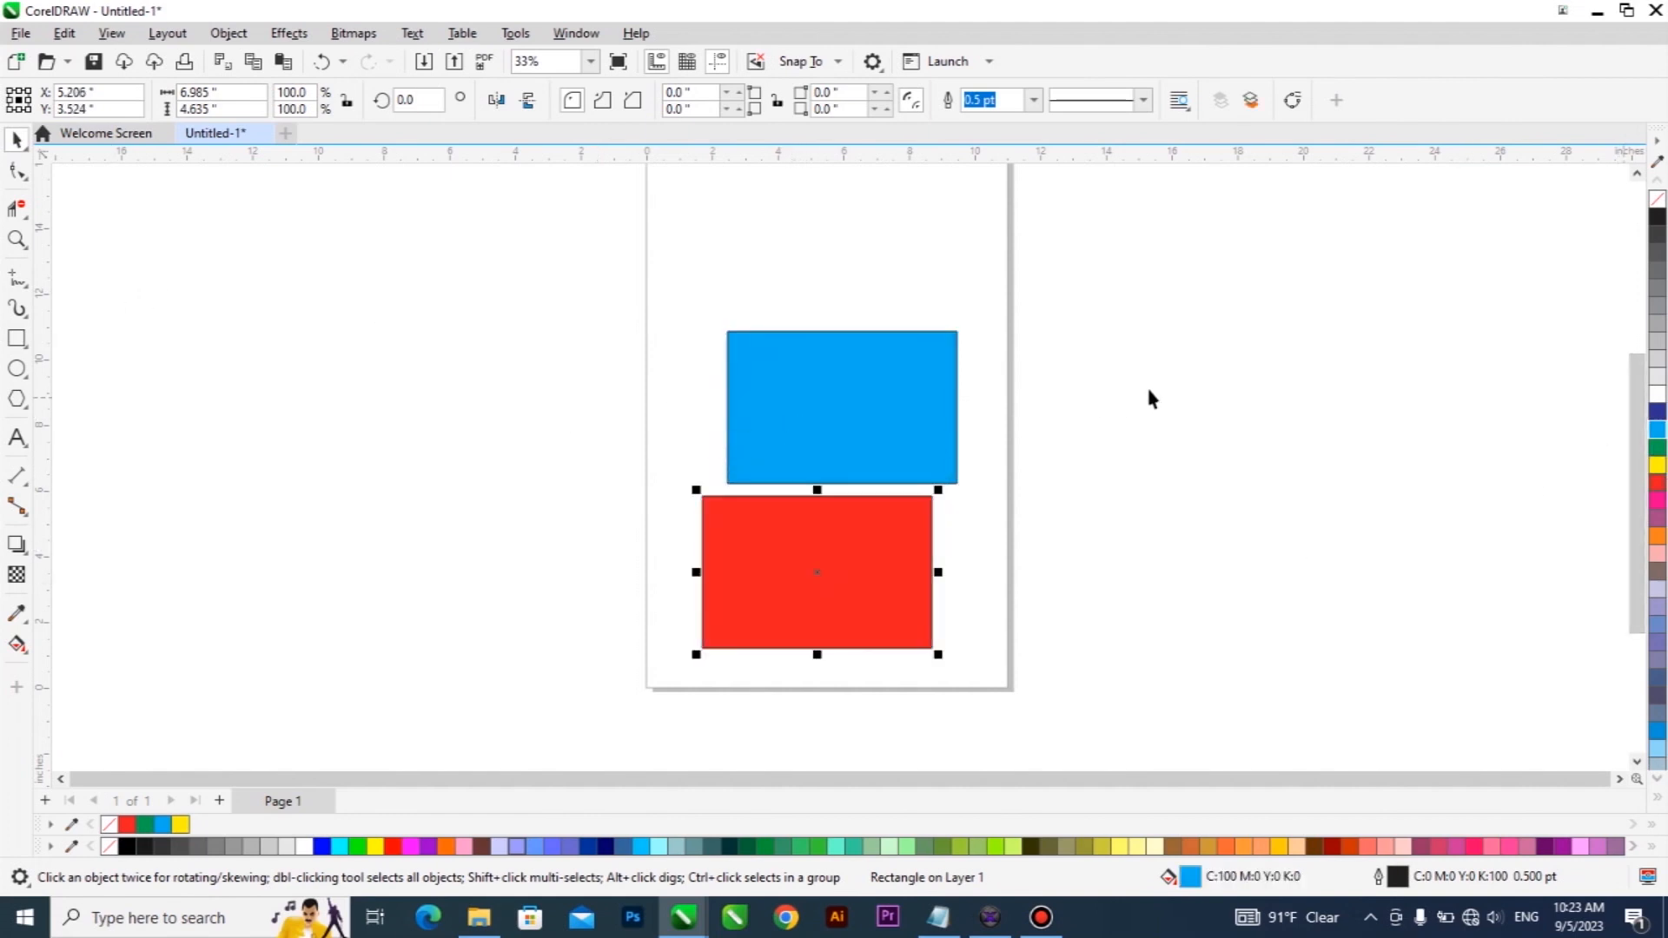
Delete the blue rectangle and the red rectangle from the page.
click(1145, 386)
click(845, 405)
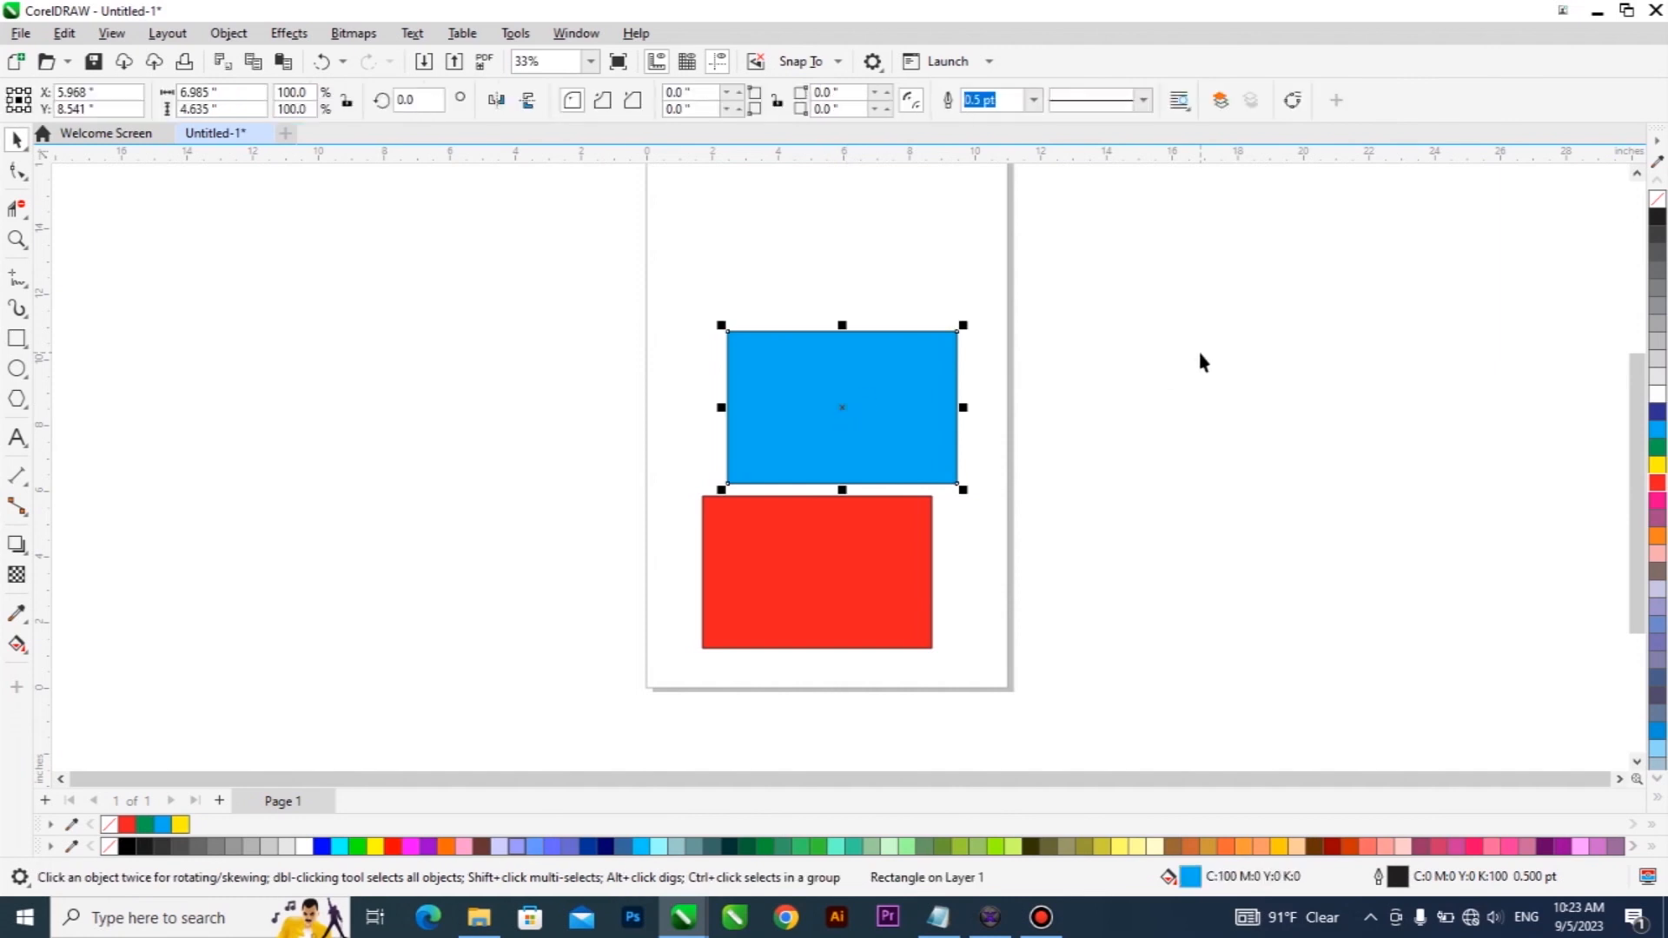
key(Delete)
click(825, 575)
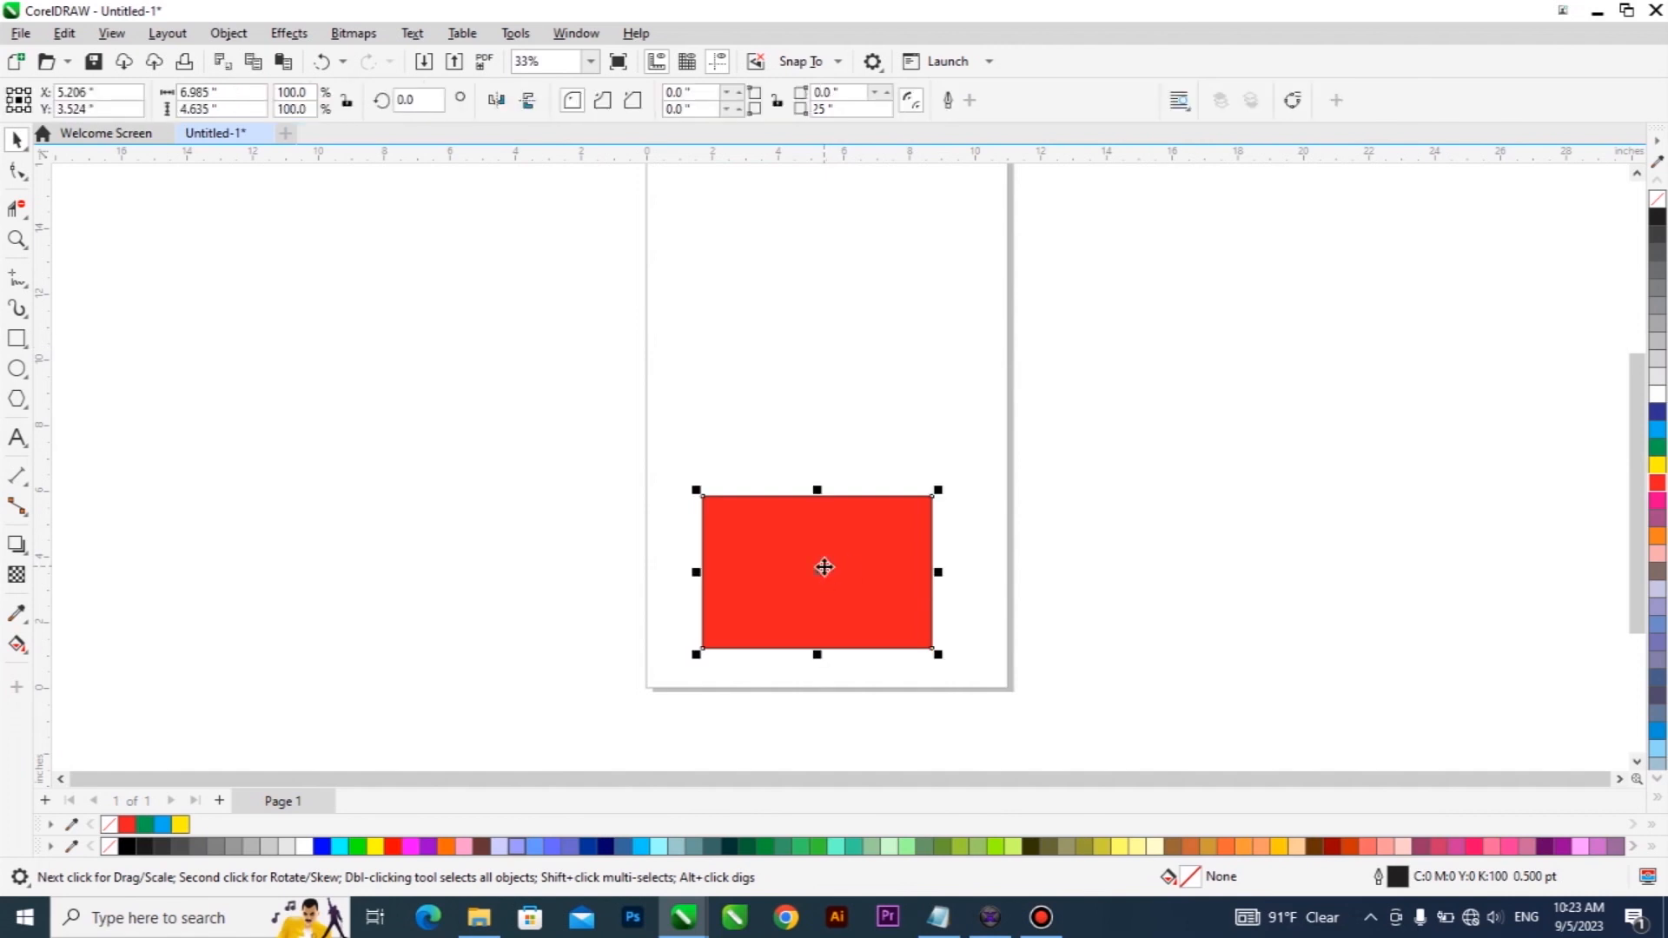
key(Delete)
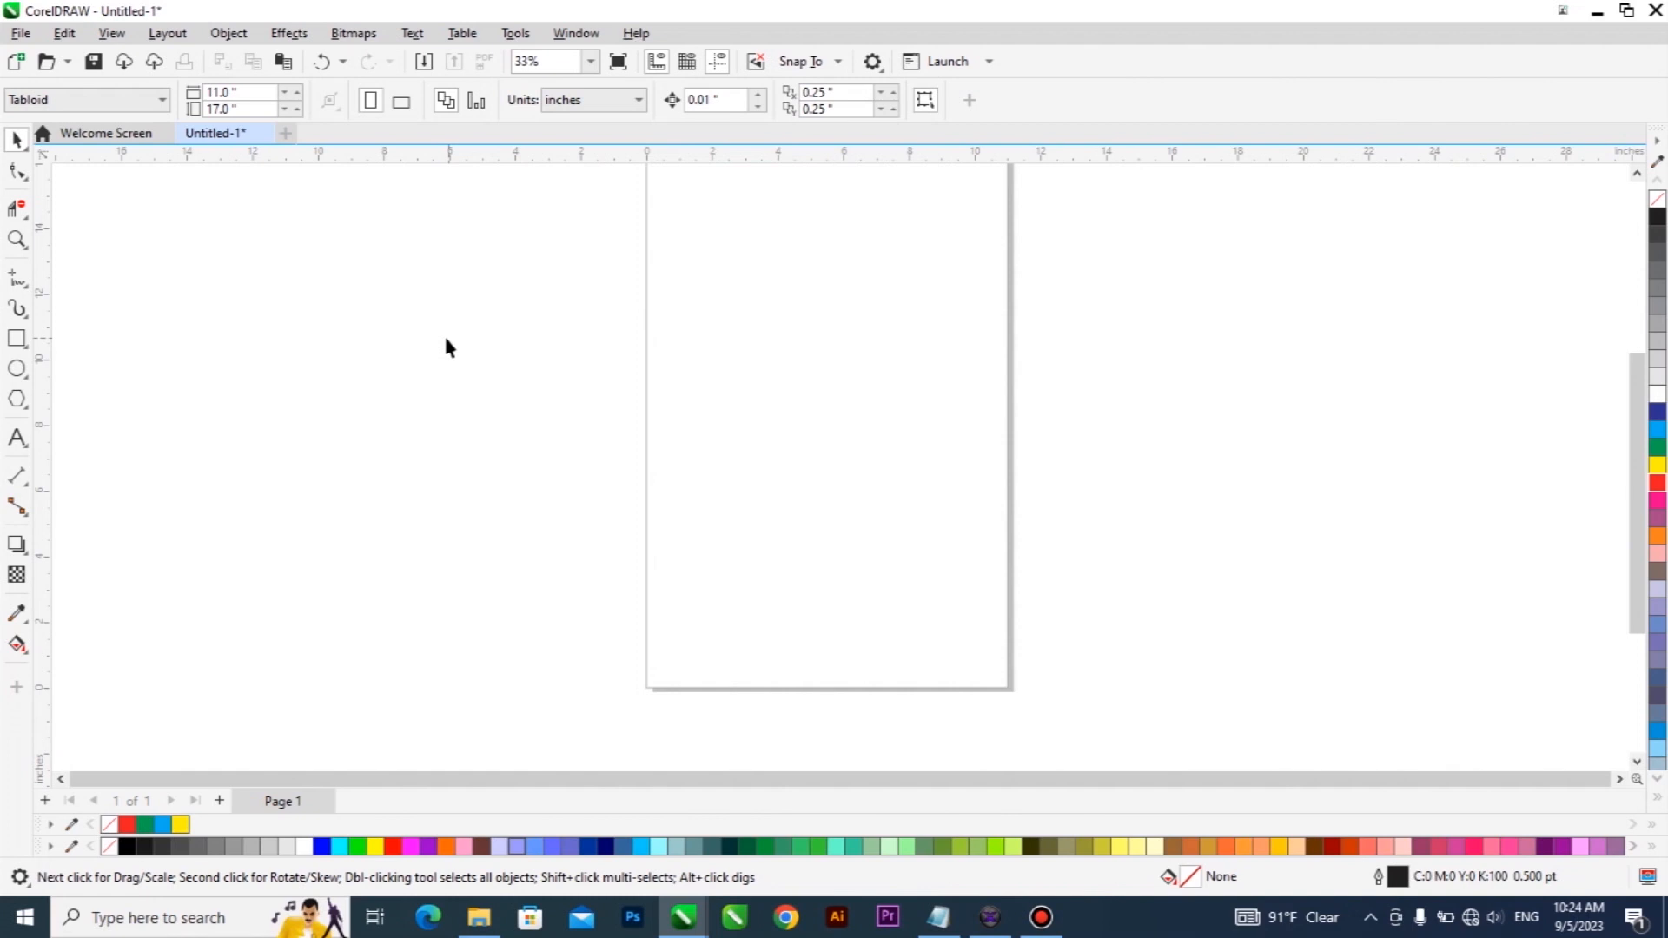
click(29, 218)
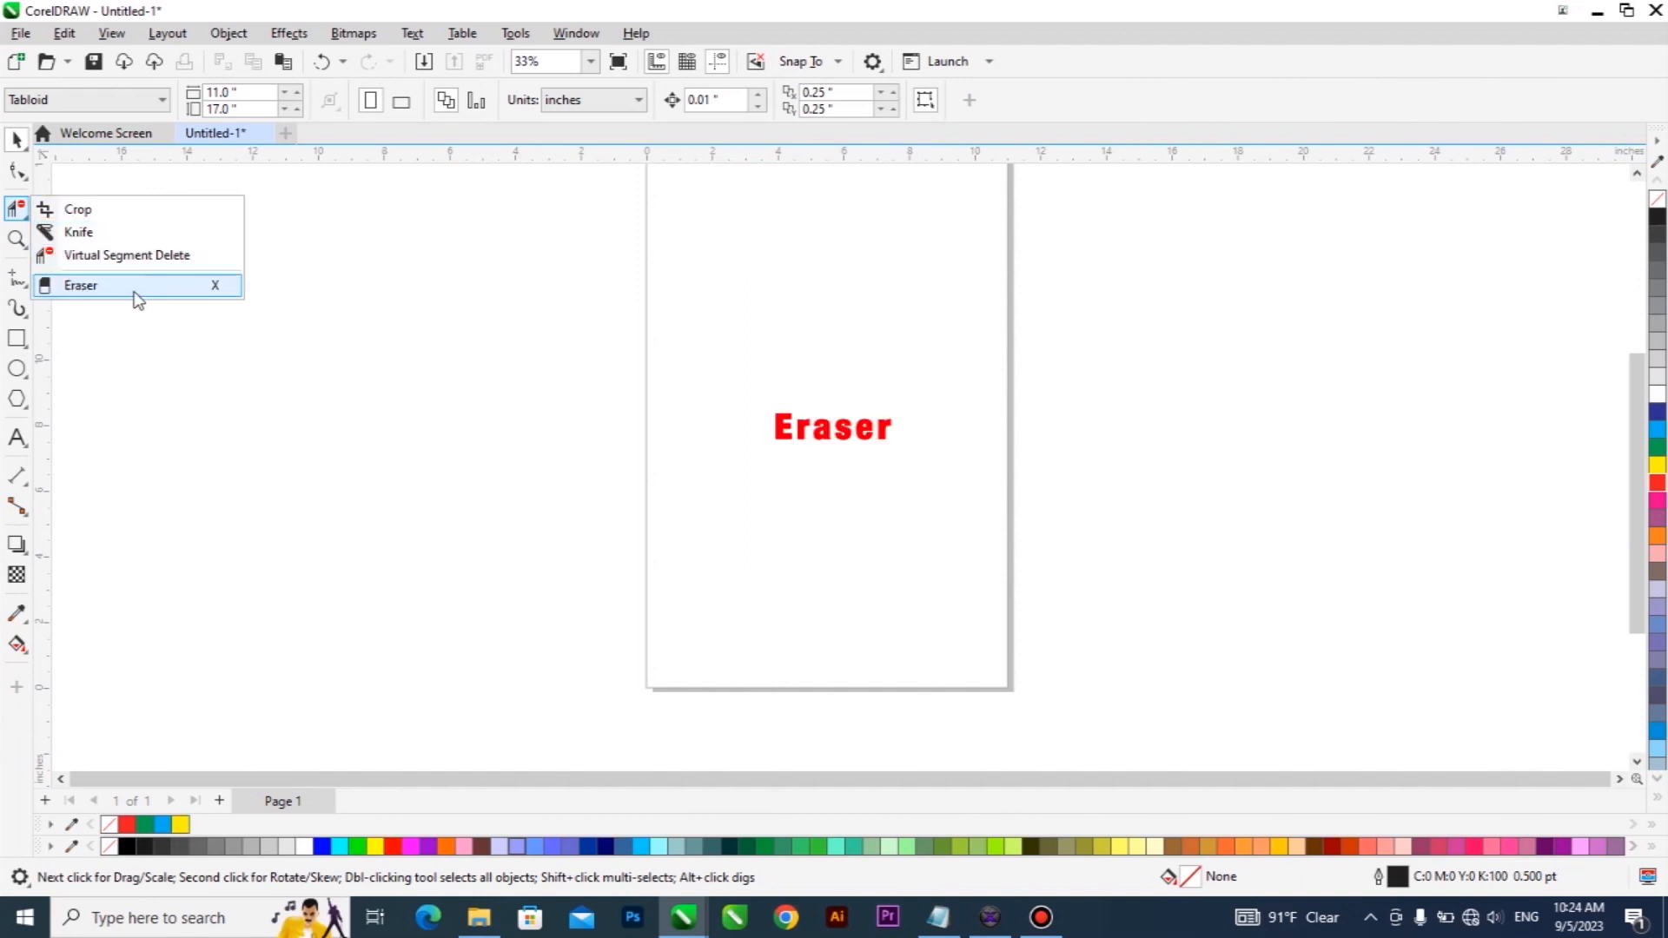
click(20, 134)
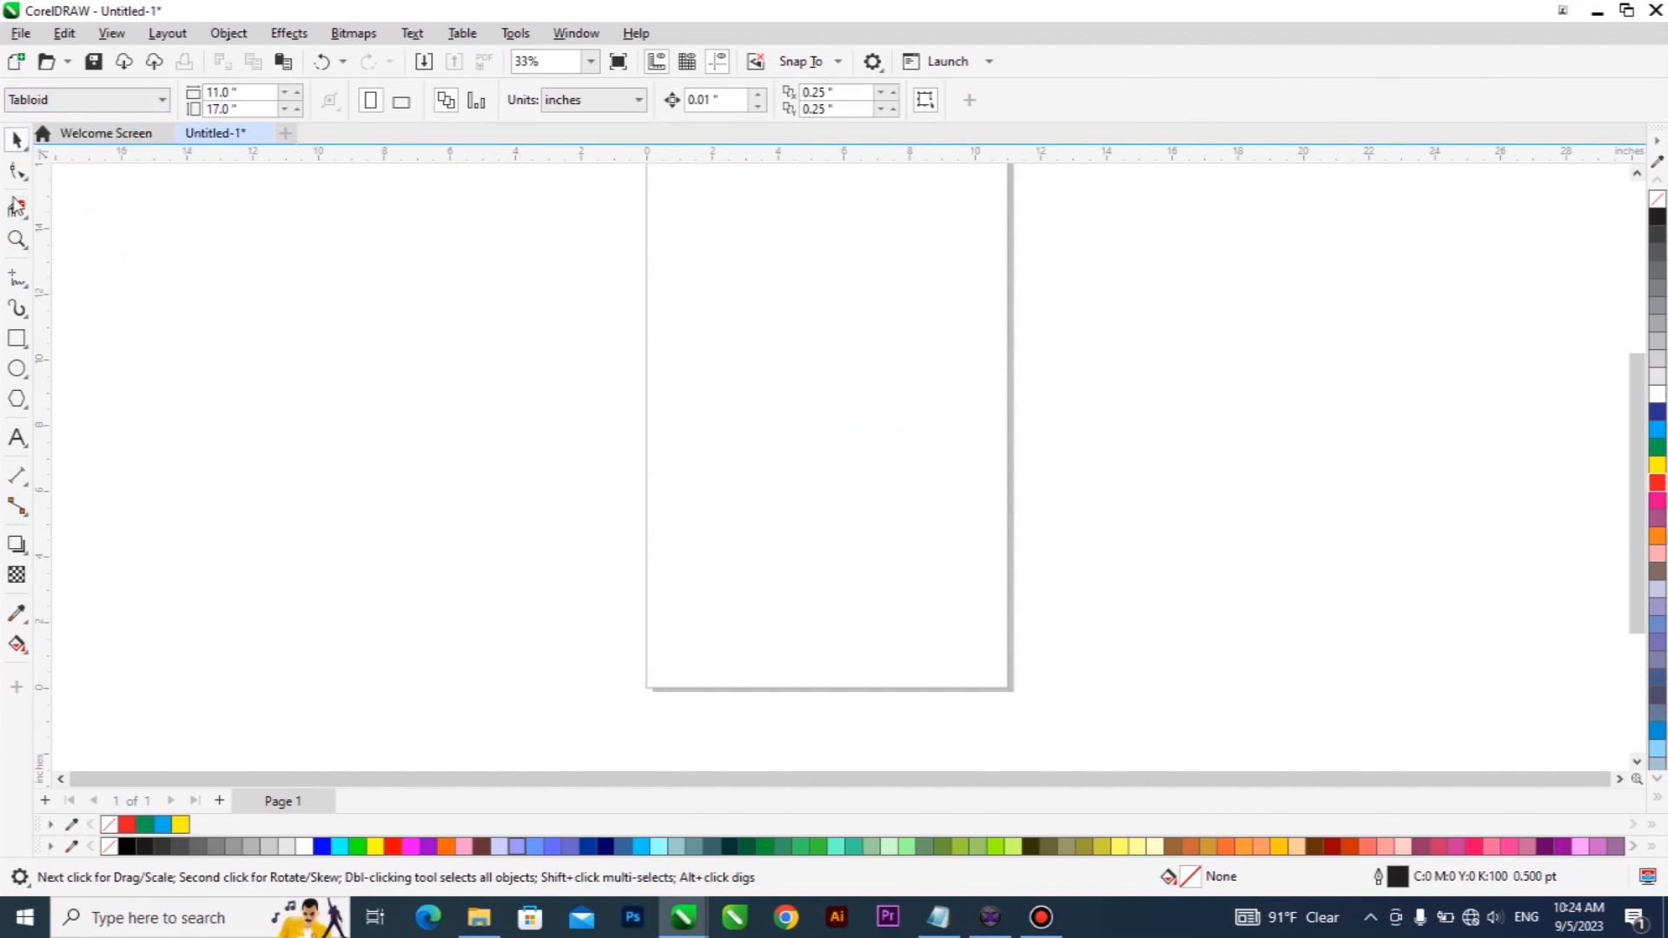
Draw a rectangle about 7.0 by 5.5 inches in the upper part of the page and fill it with blue.
click(18, 339)
drag(693, 241, 925, 420)
click(1657, 432)
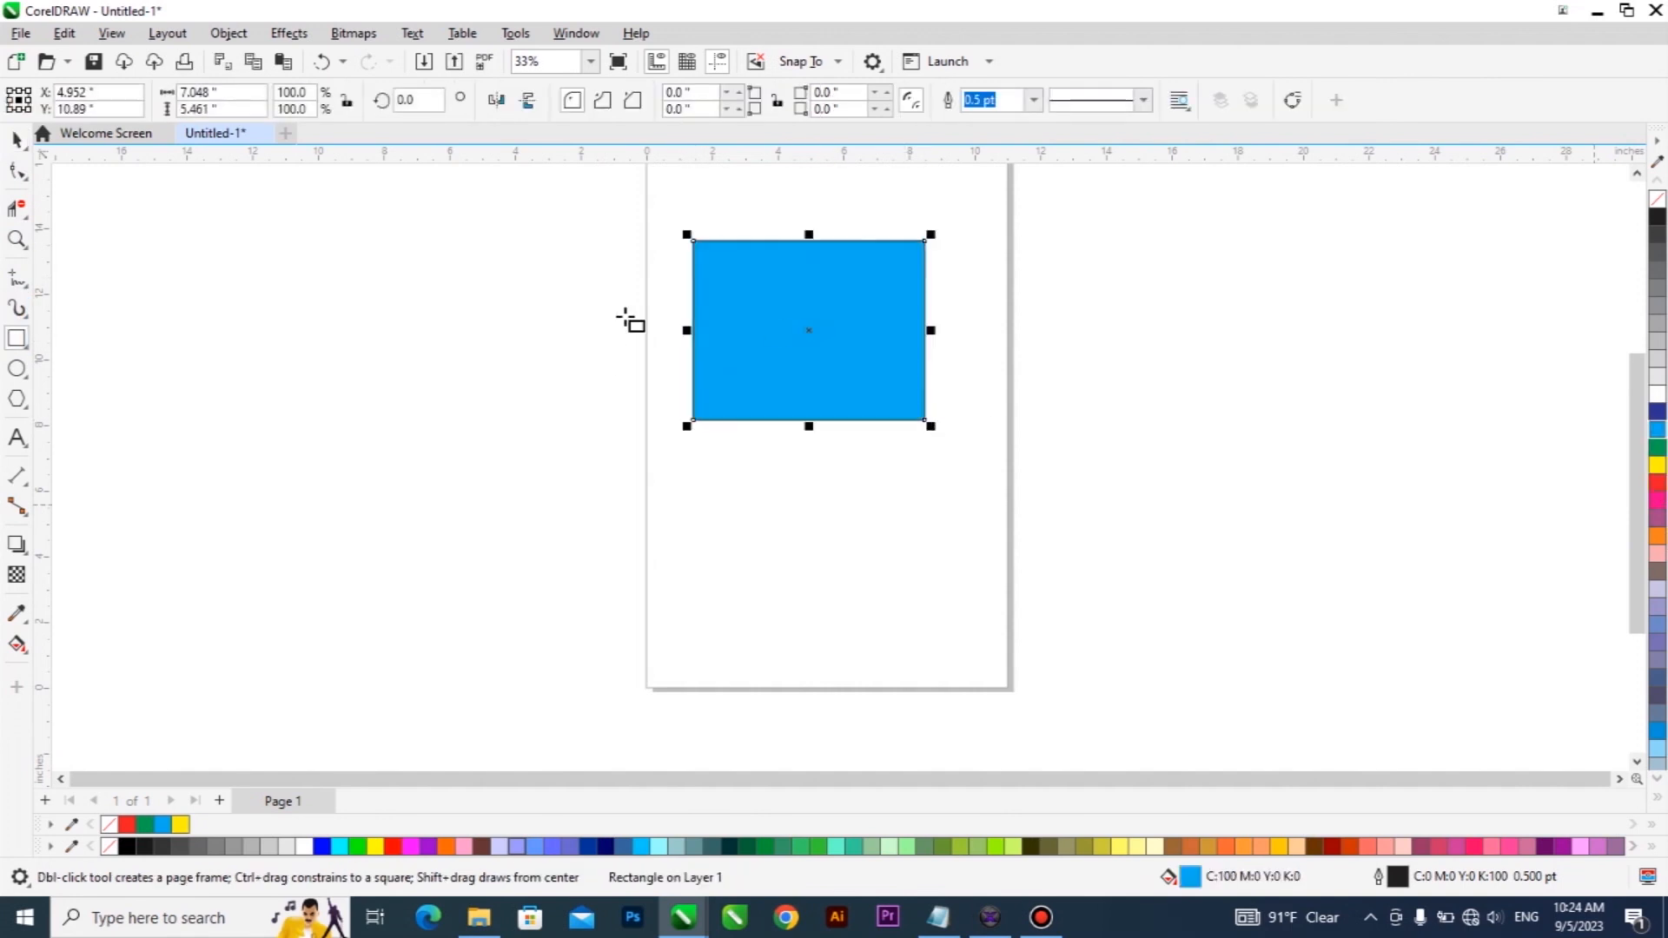
Draw an ellipse about 7.6 by 5.9 inches below the blue rectangle and fill it with green.
click(18, 368)
drag(763, 467, 1013, 664)
click(17, 140)
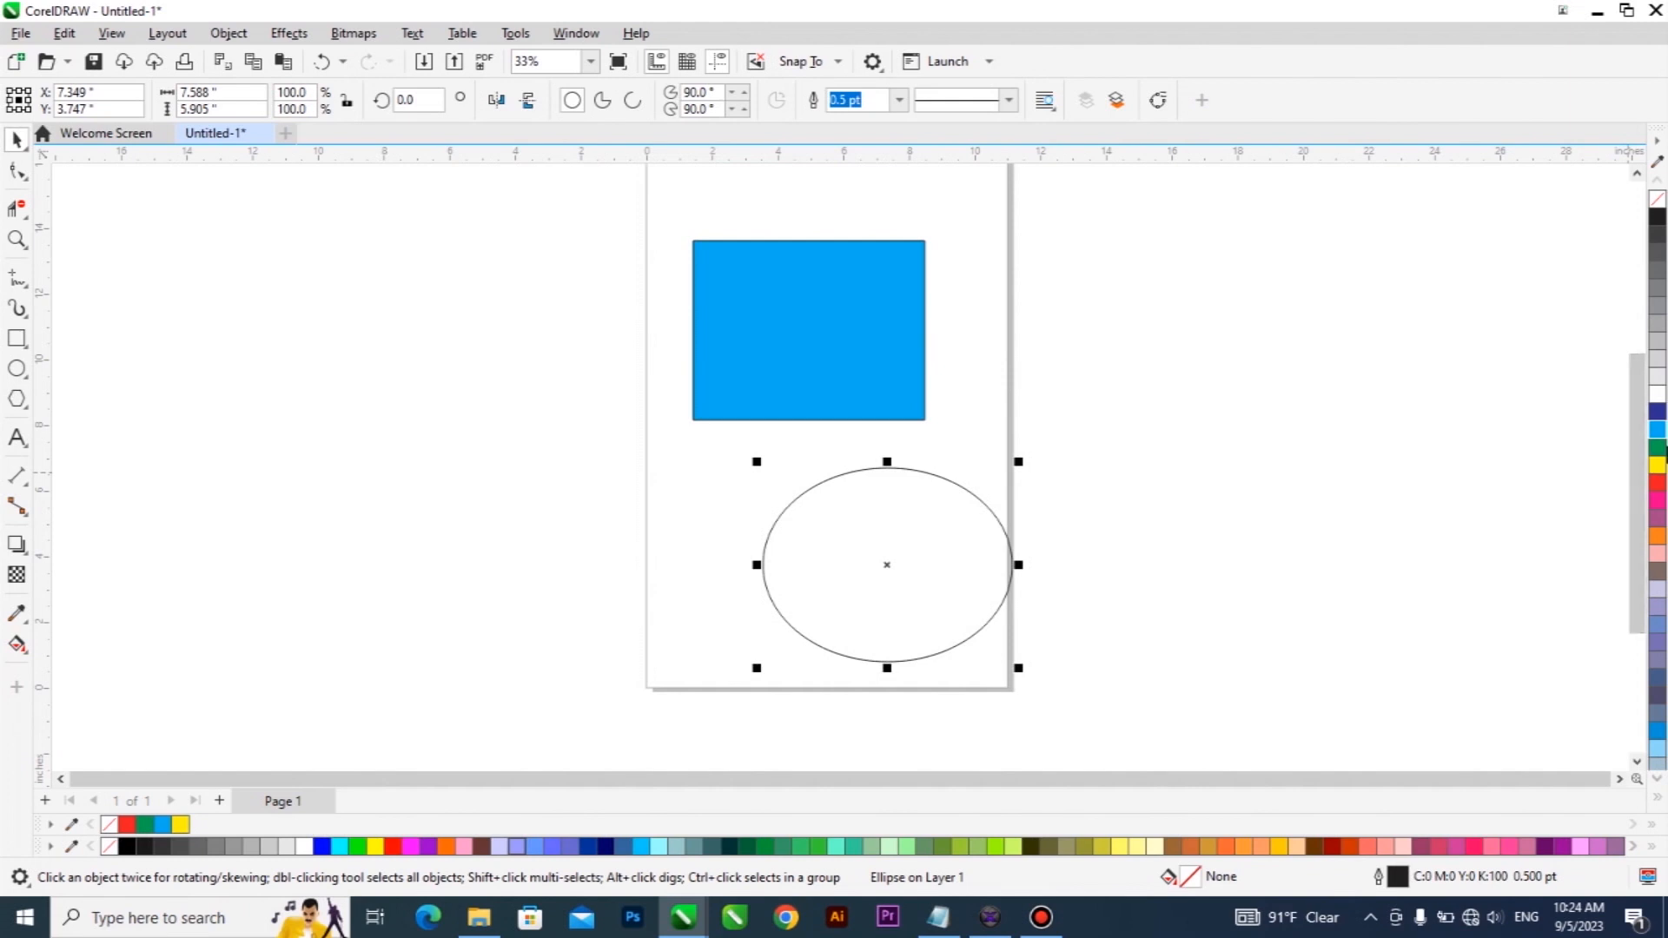
click(1659, 450)
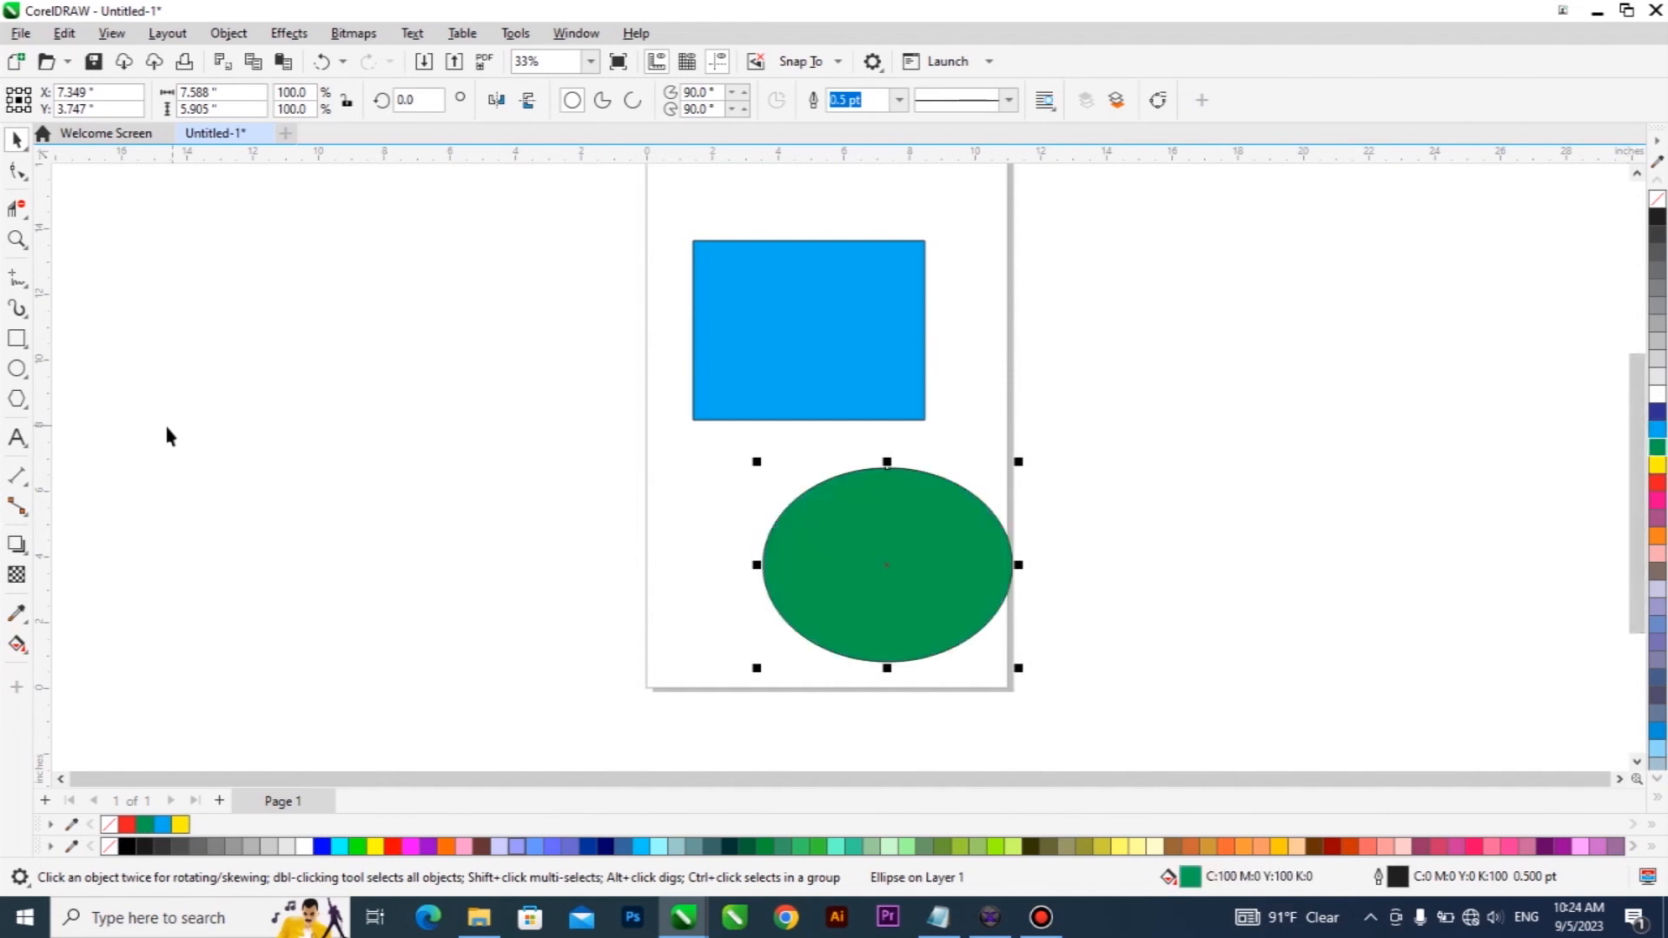
Add the artistic text "class" above the blue rectangle and make it bold.
click(17, 438)
click(763, 229)
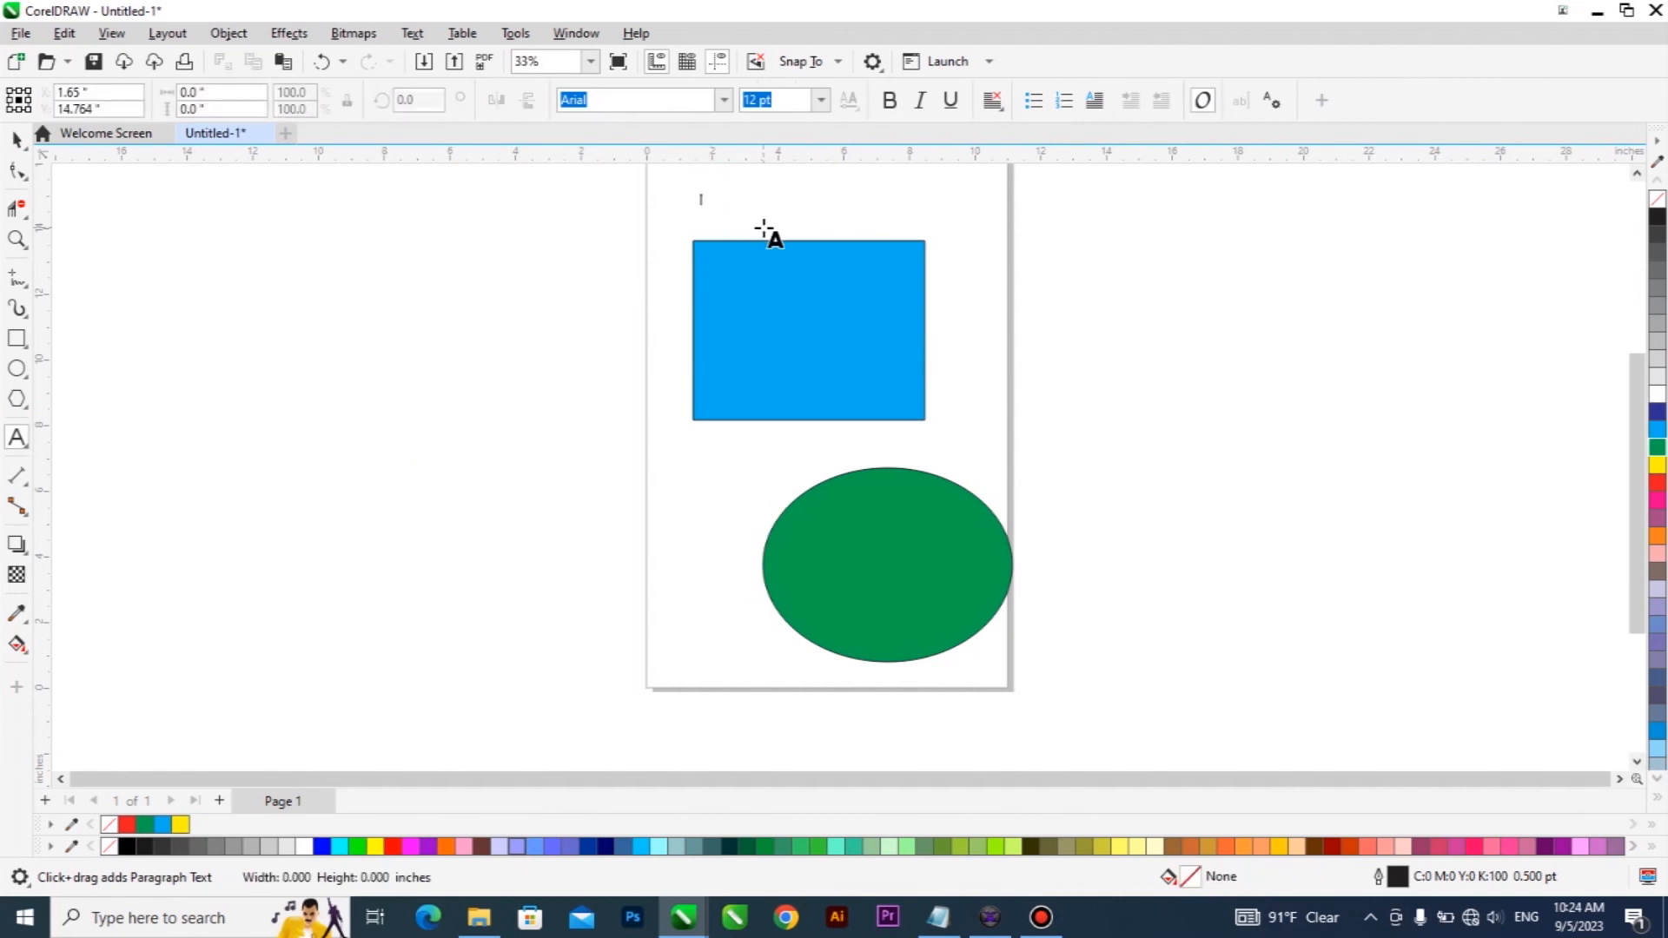
text(class)
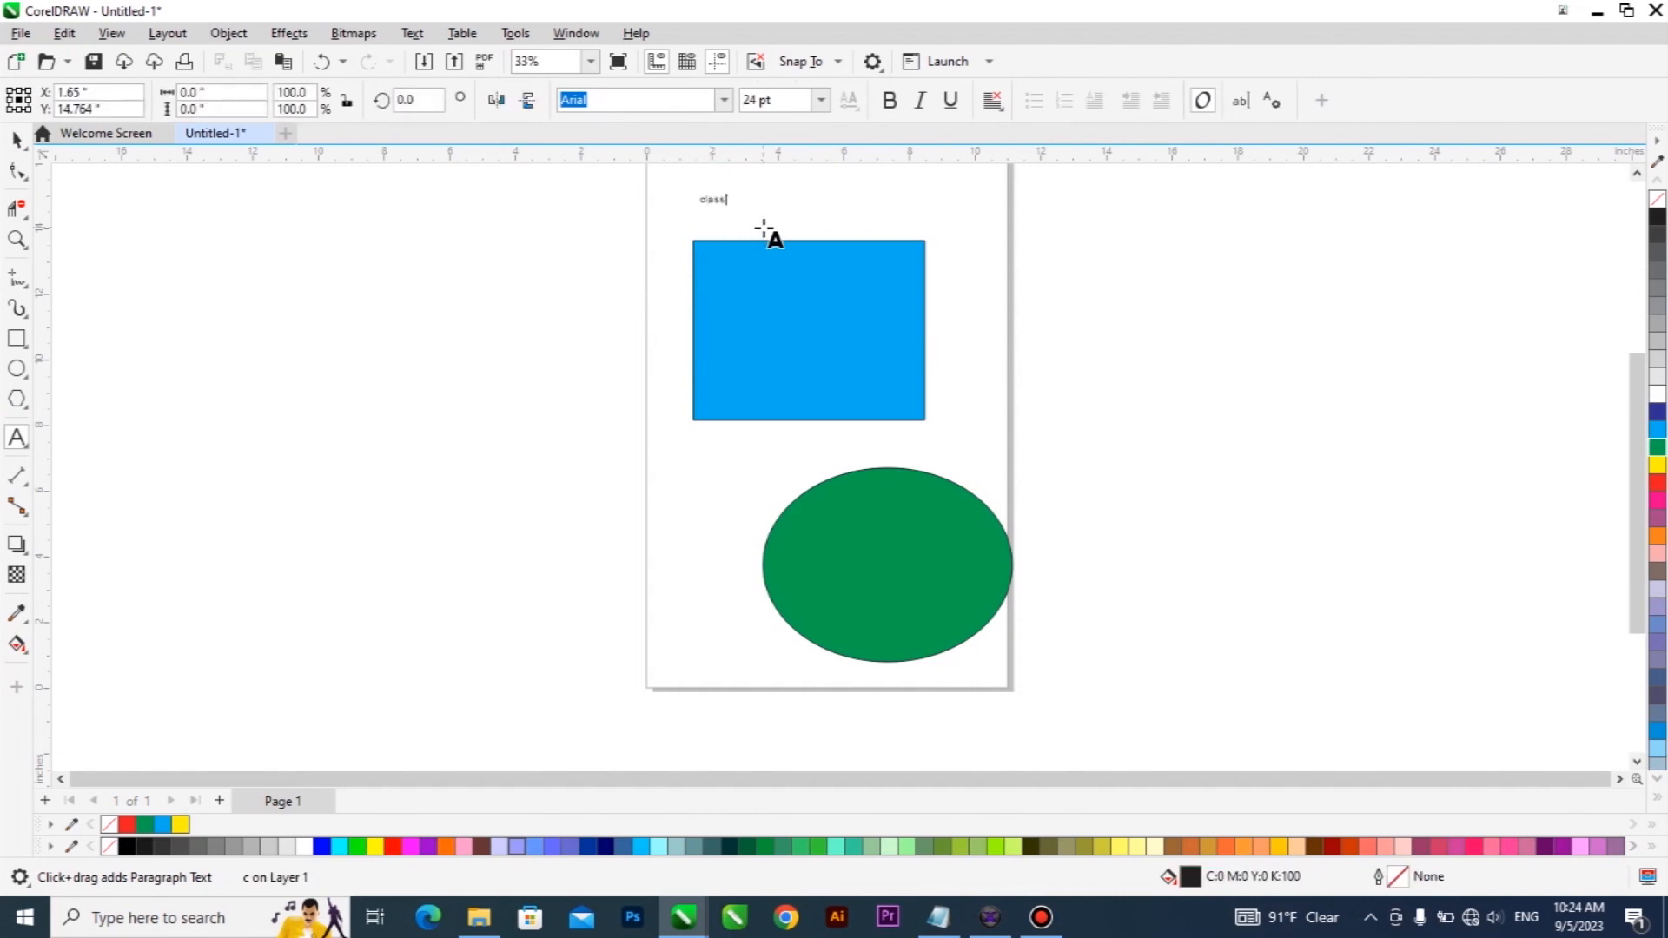
key(ctrl+space)
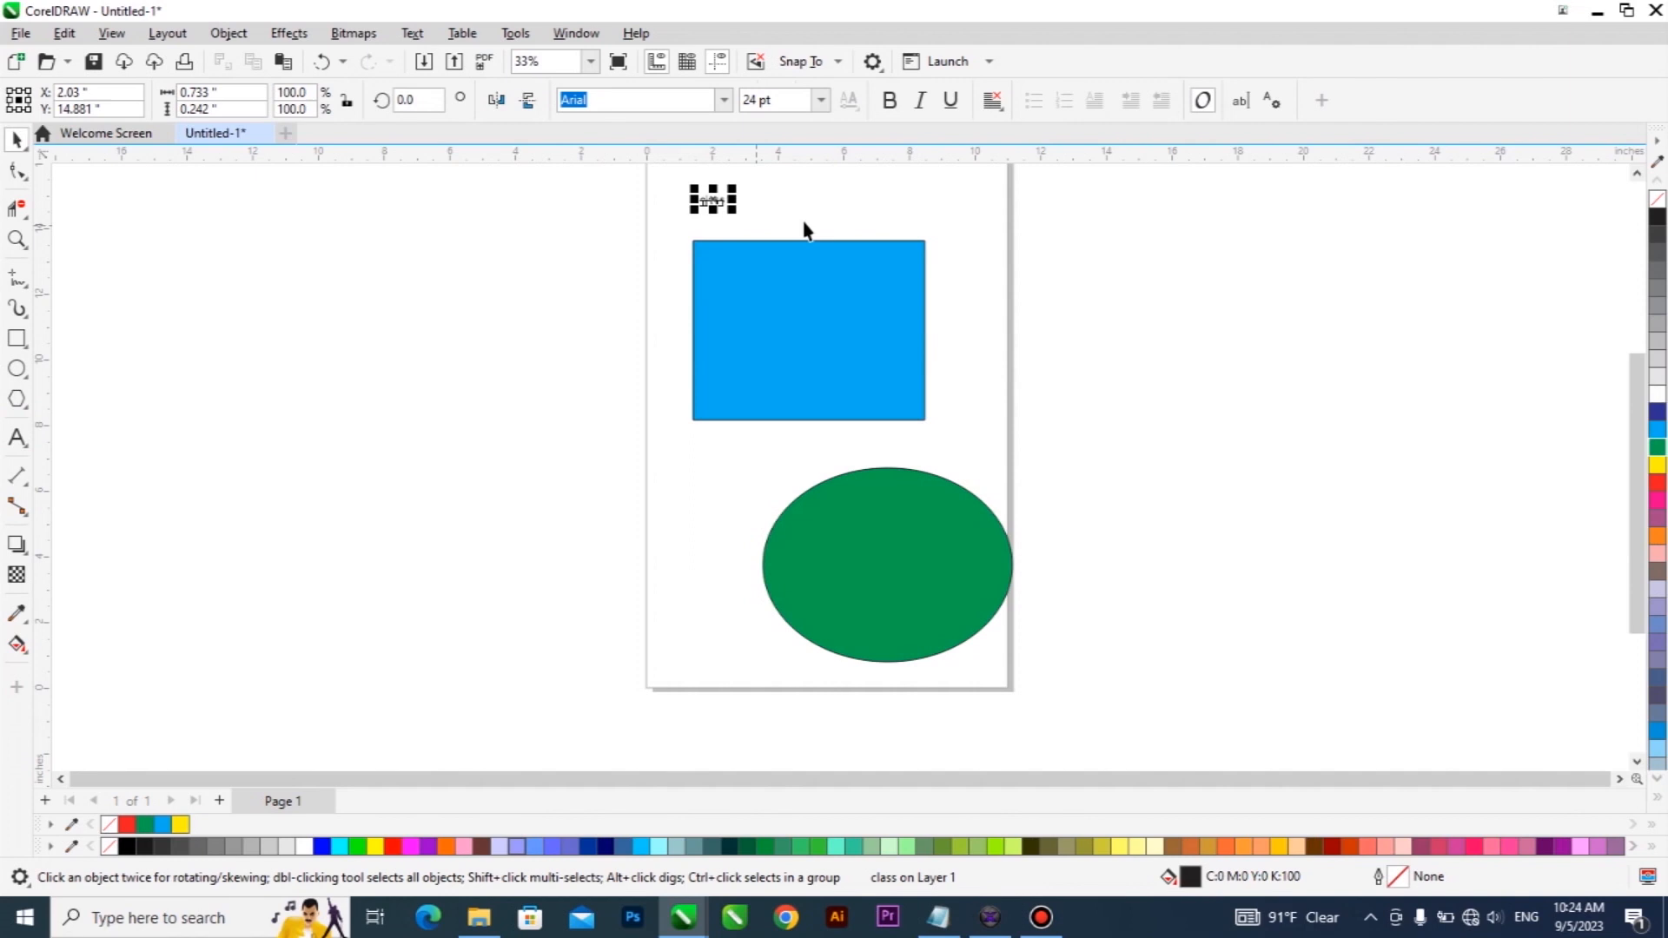
Shrink the blue rectangle toward its lower-left corner and enlarge the "class" text to about 9.0 by 2.7 inches above it.
click(808, 298)
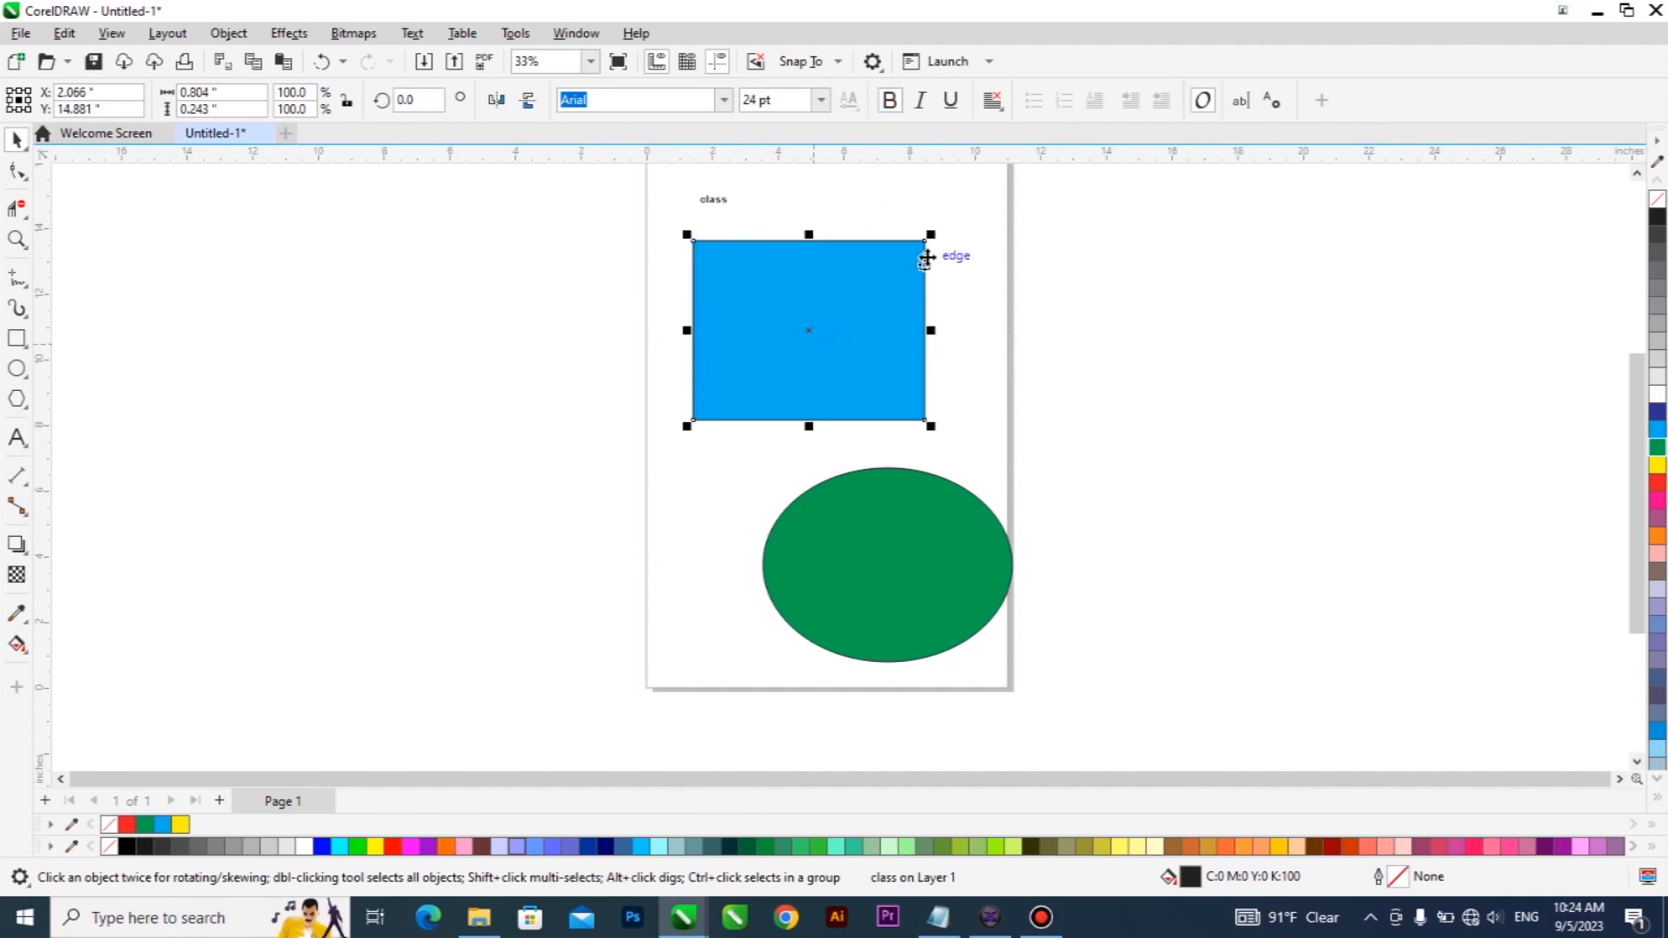
drag(926, 237, 842, 305)
click(713, 199)
drag(738, 210, 1004, 345)
drag(920, 275, 895, 267)
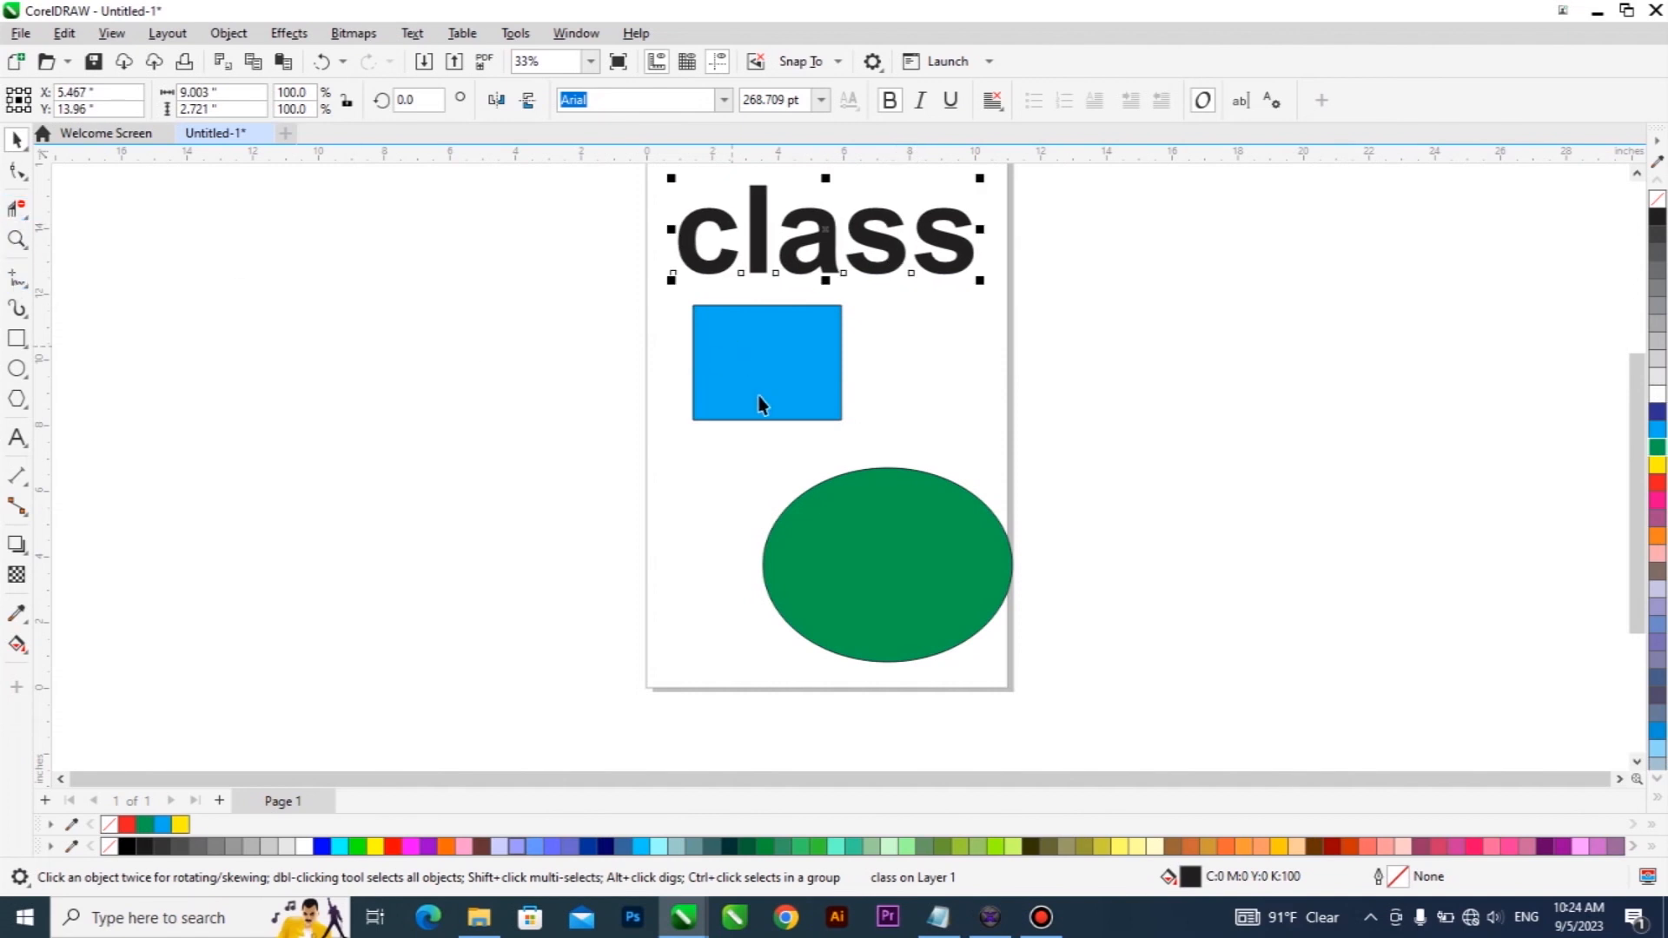
Move the green ellipse left and slightly up, and erase a notch in its upper edge with the Eraser tool.
drag(849, 533, 781, 510)
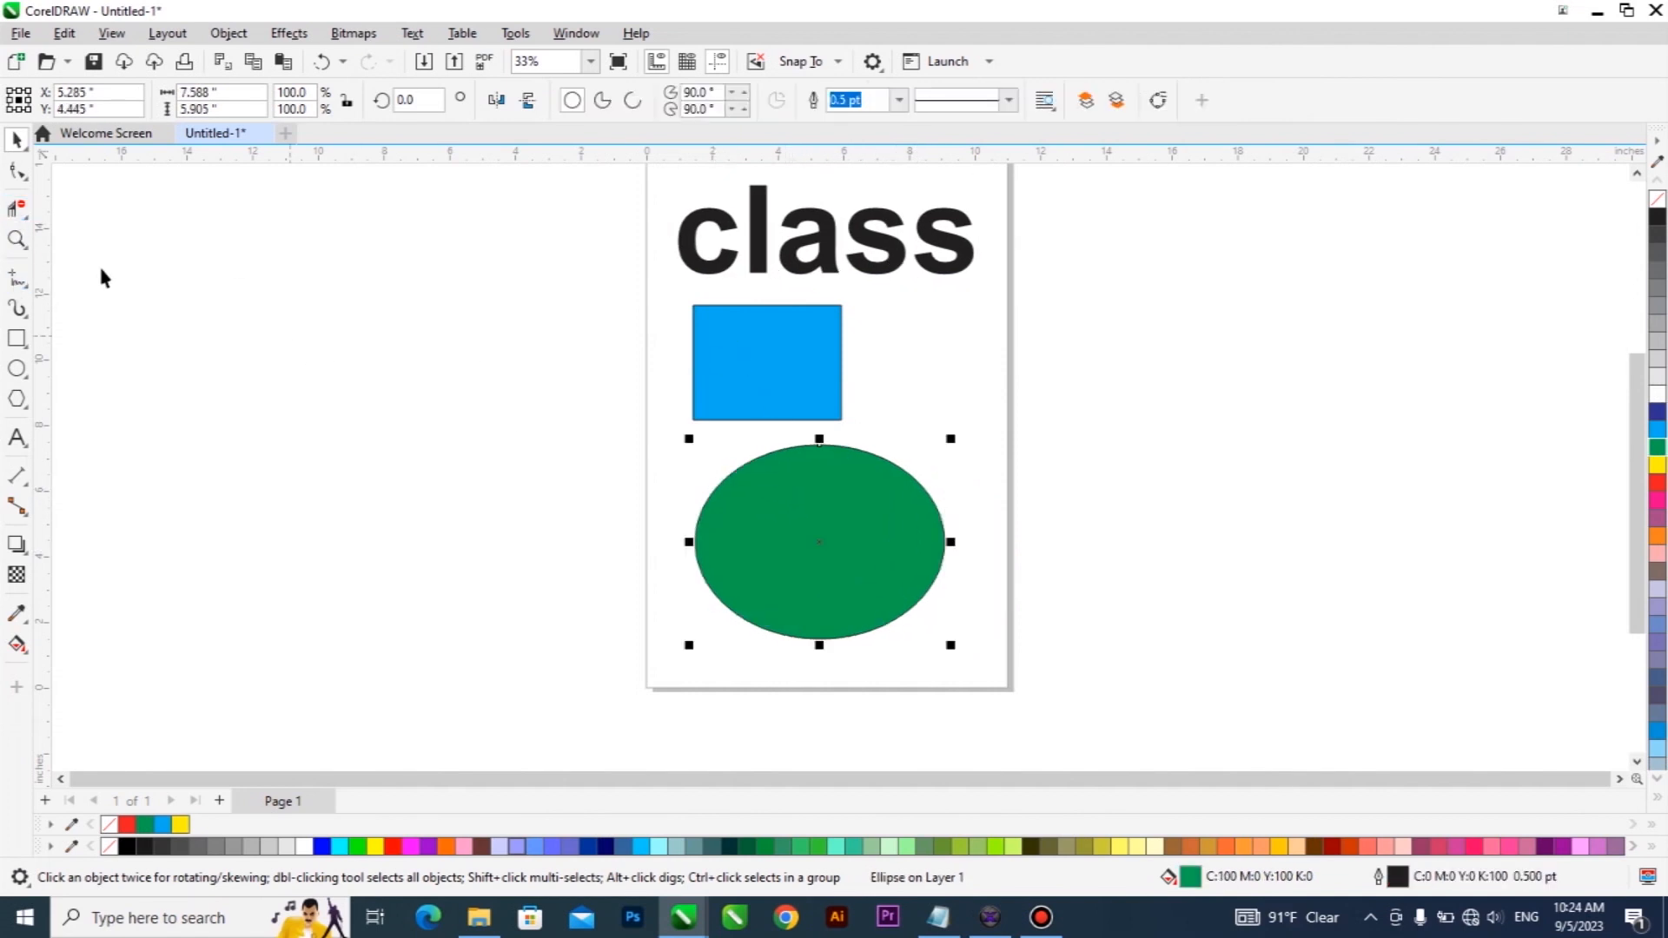
click(23, 215)
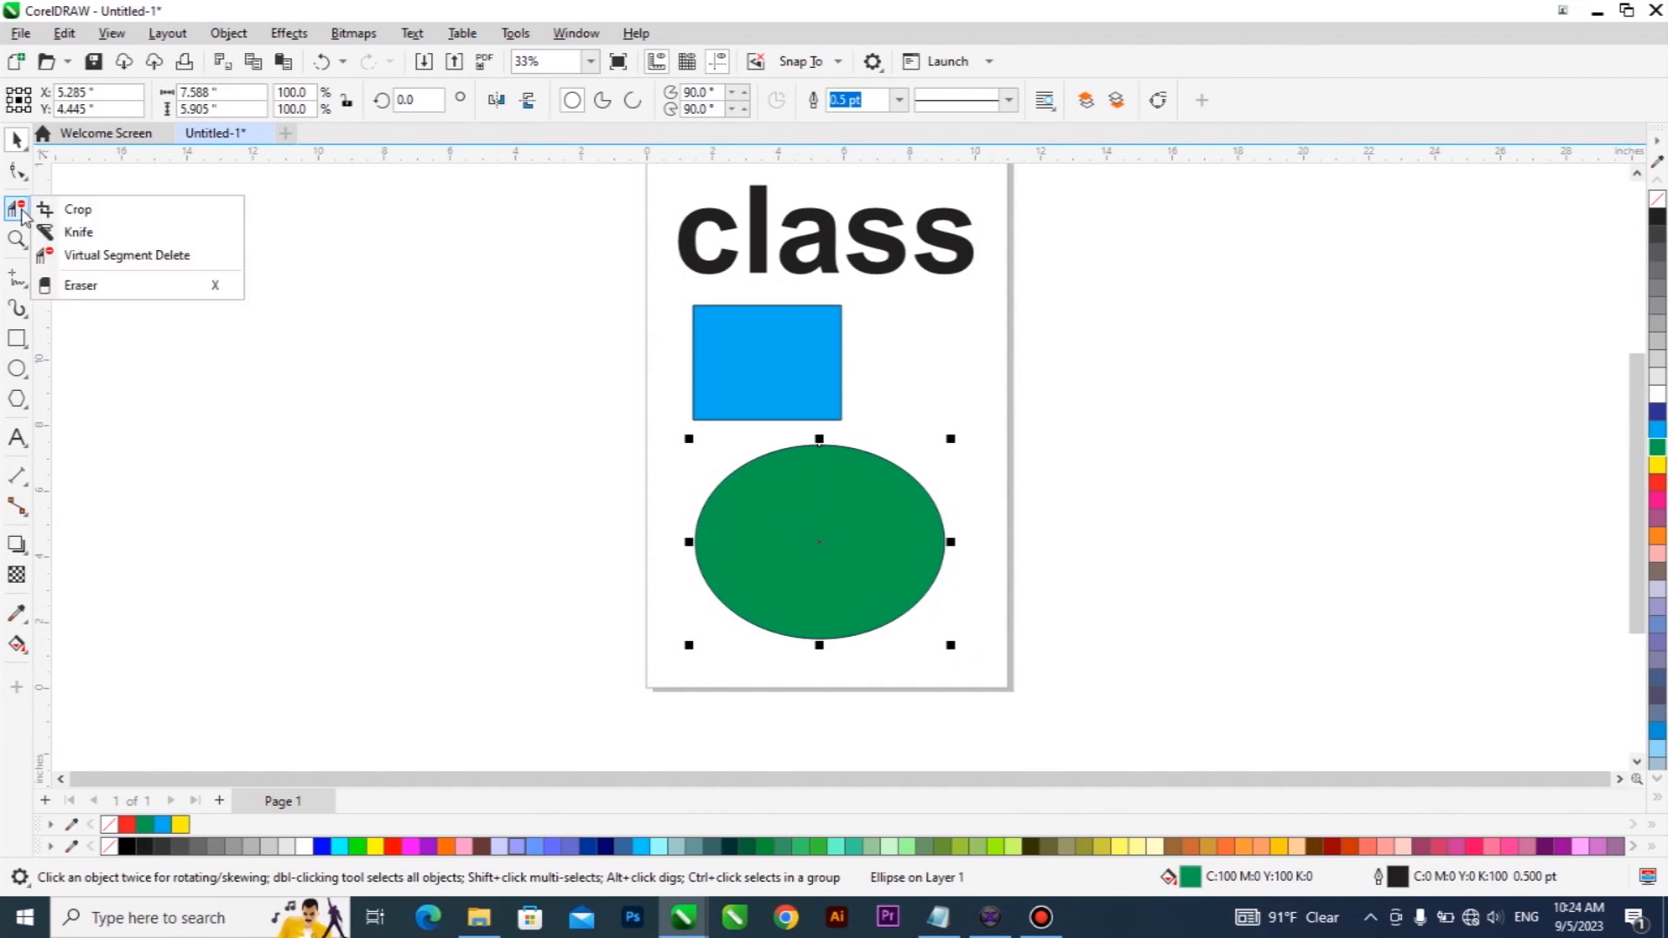
click(79, 292)
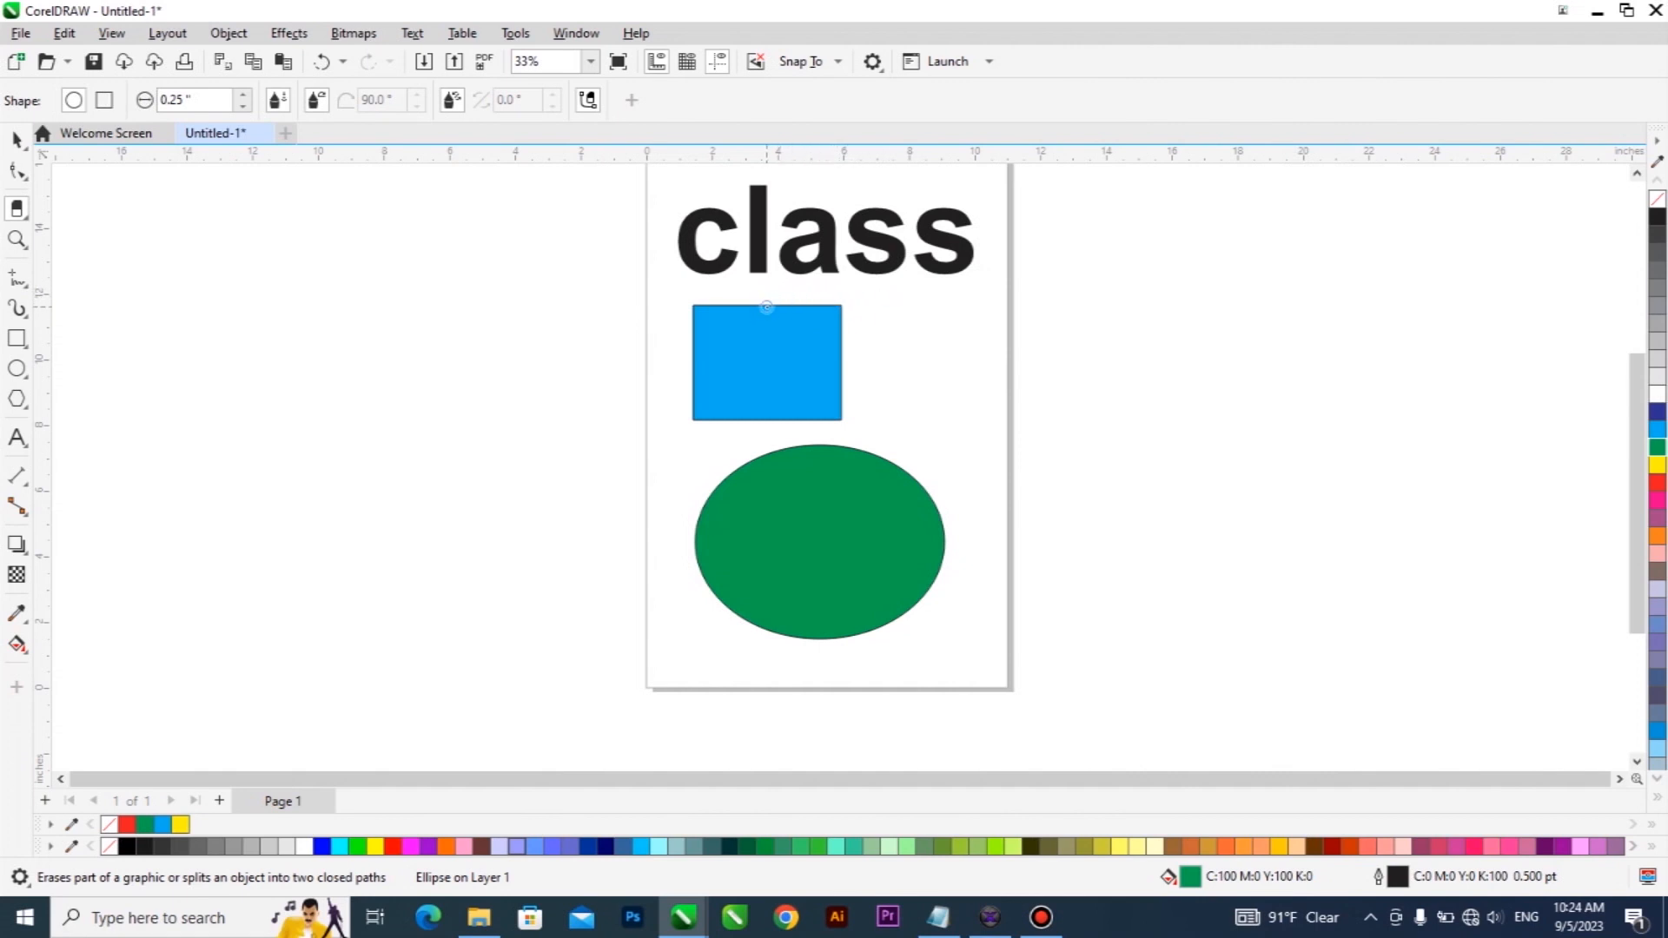
mouse_move(839, 399)
mouse_down()
mouse_move(807, 478)
mouse_move(859, 454)
mouse_move(799, 487)
mouse_move(861, 460)
mouse_move(787, 504)
mouse_move(874, 462)
mouse_up()
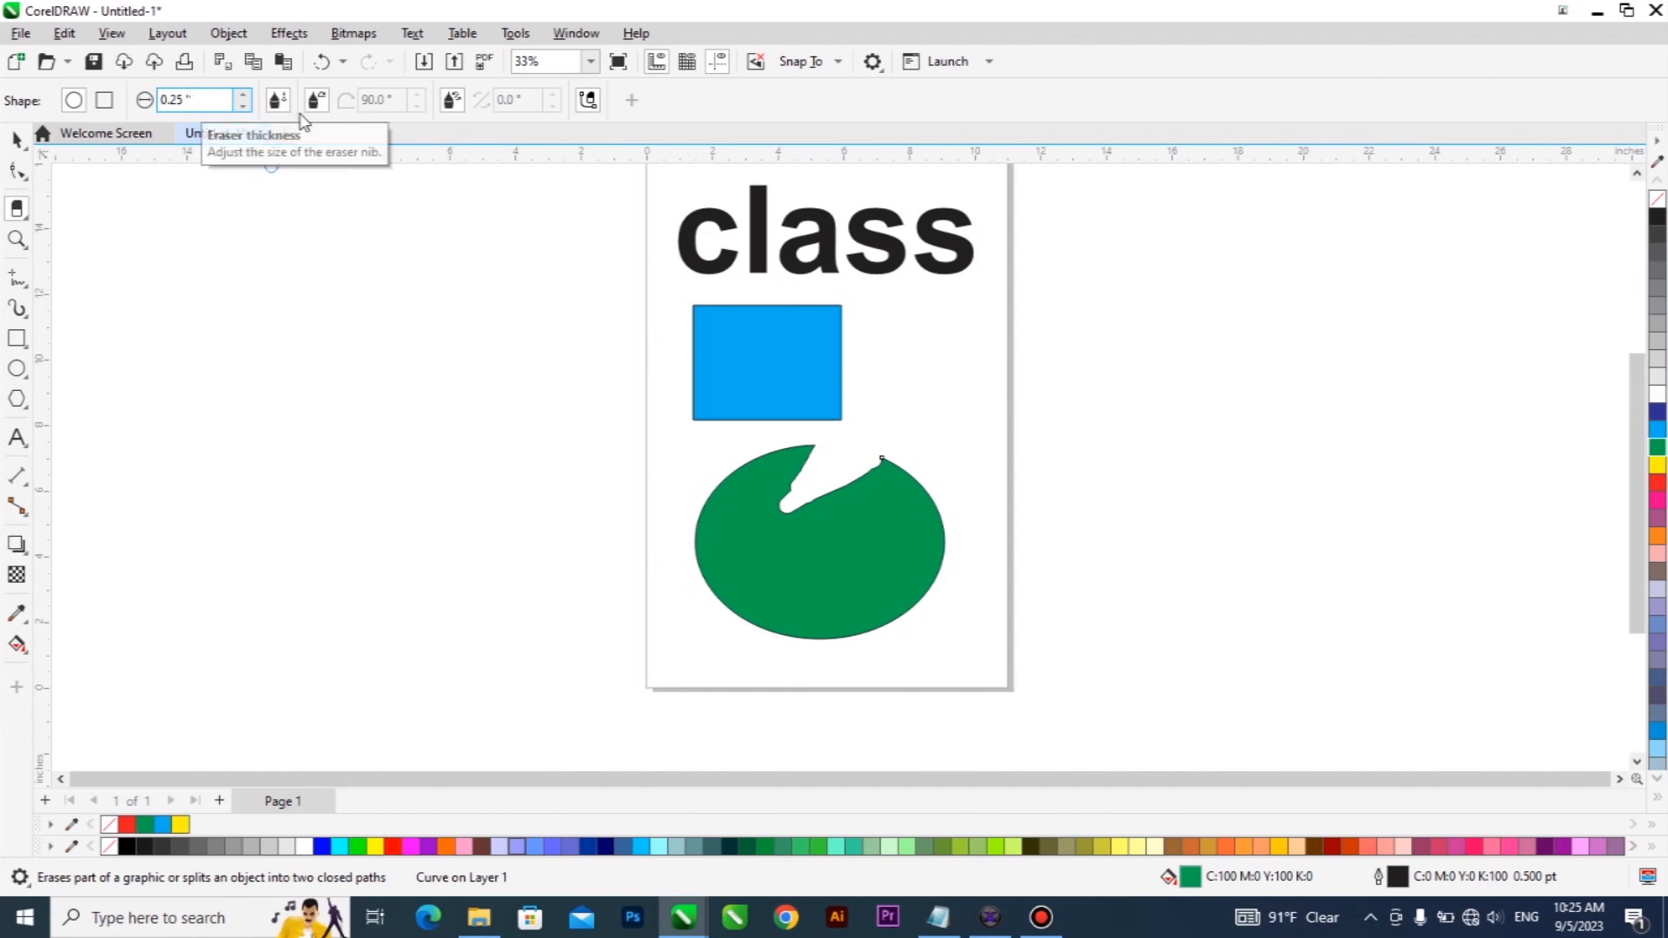
Set the eraser thickness to 1.38 inches and erase most of the green ellipse, leaving a small piece of its upper edge.
click(246, 97)
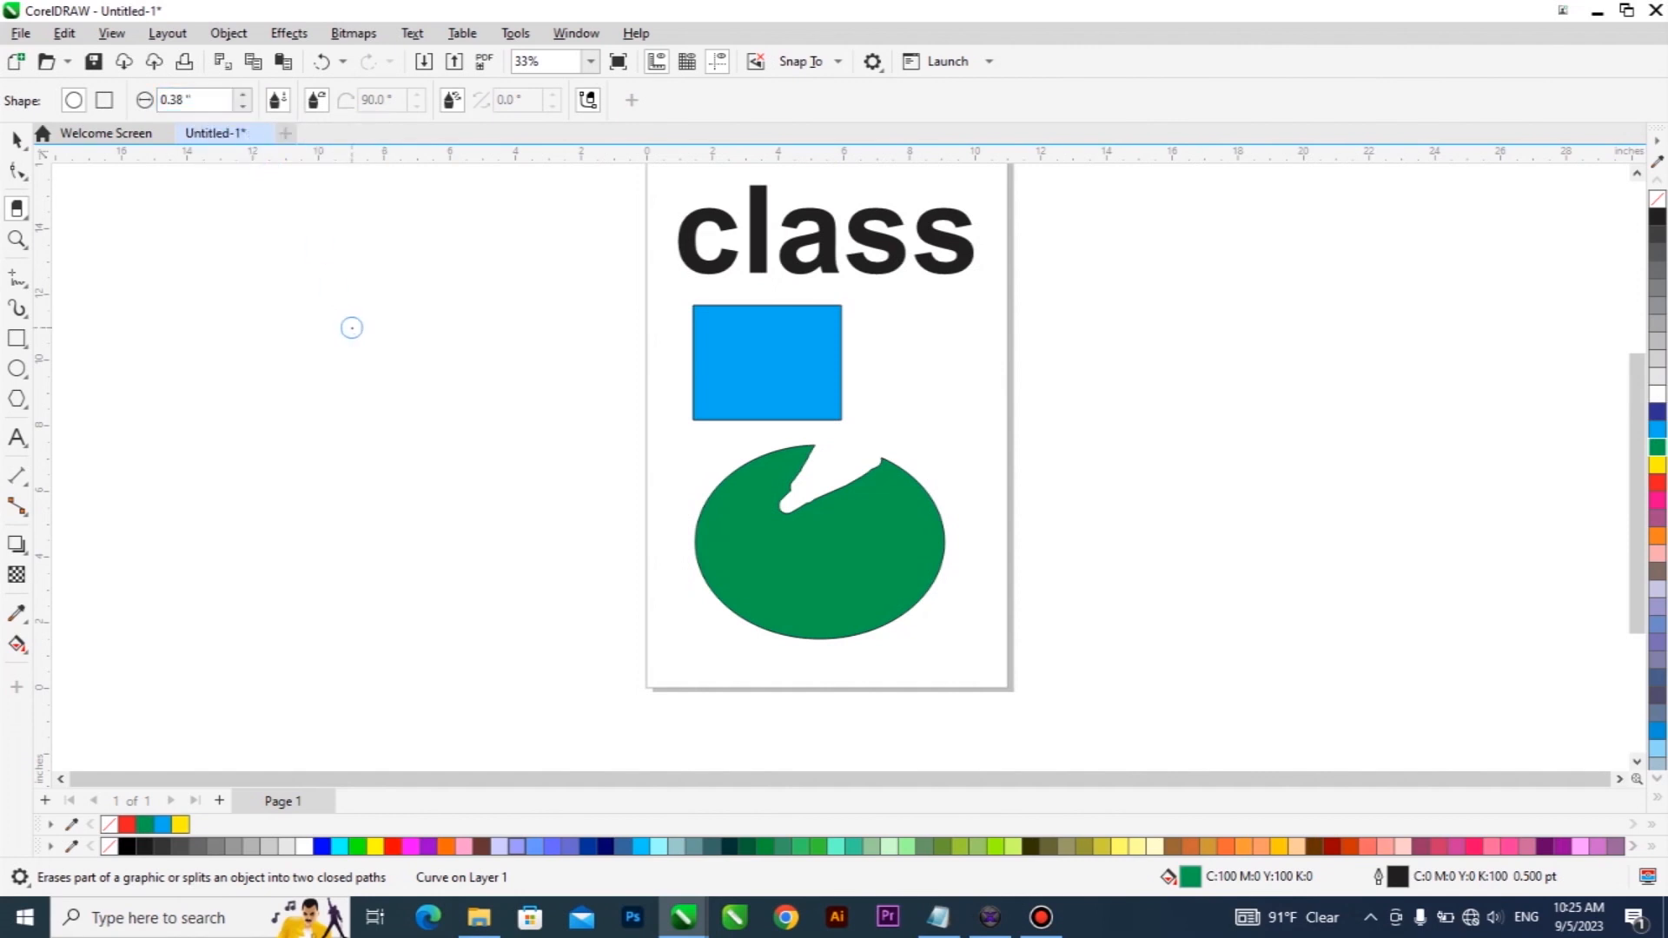
text(1)
key(Return)
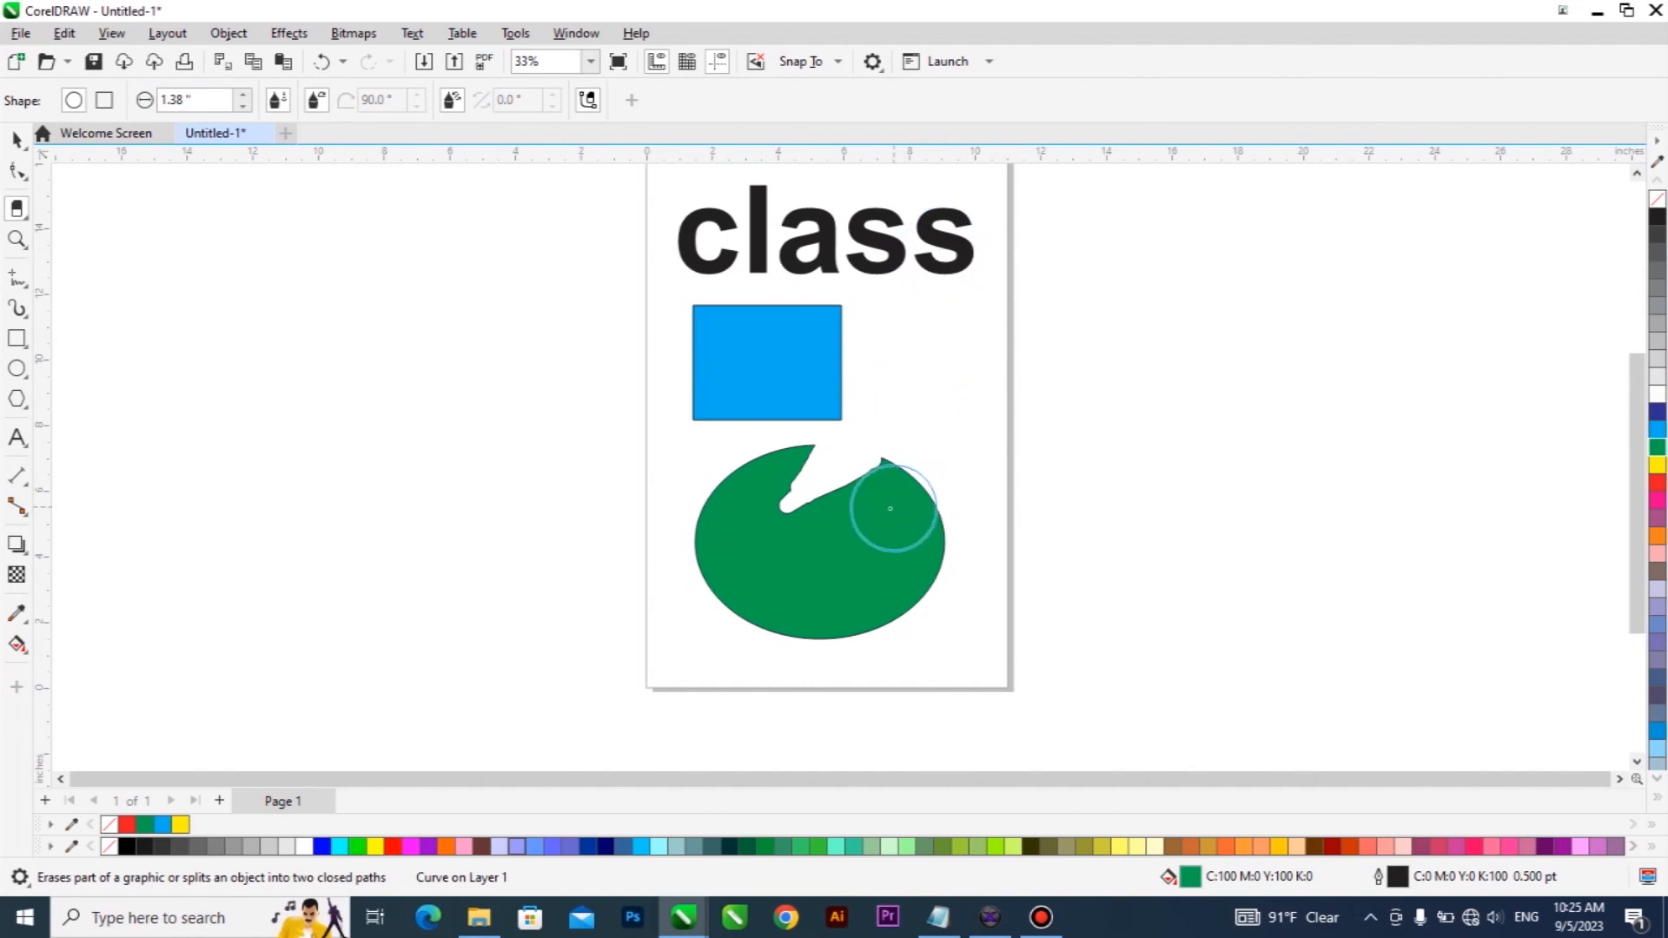
drag(887, 502, 930, 446)
drag(905, 544, 1035, 532)
drag(885, 580, 909, 670)
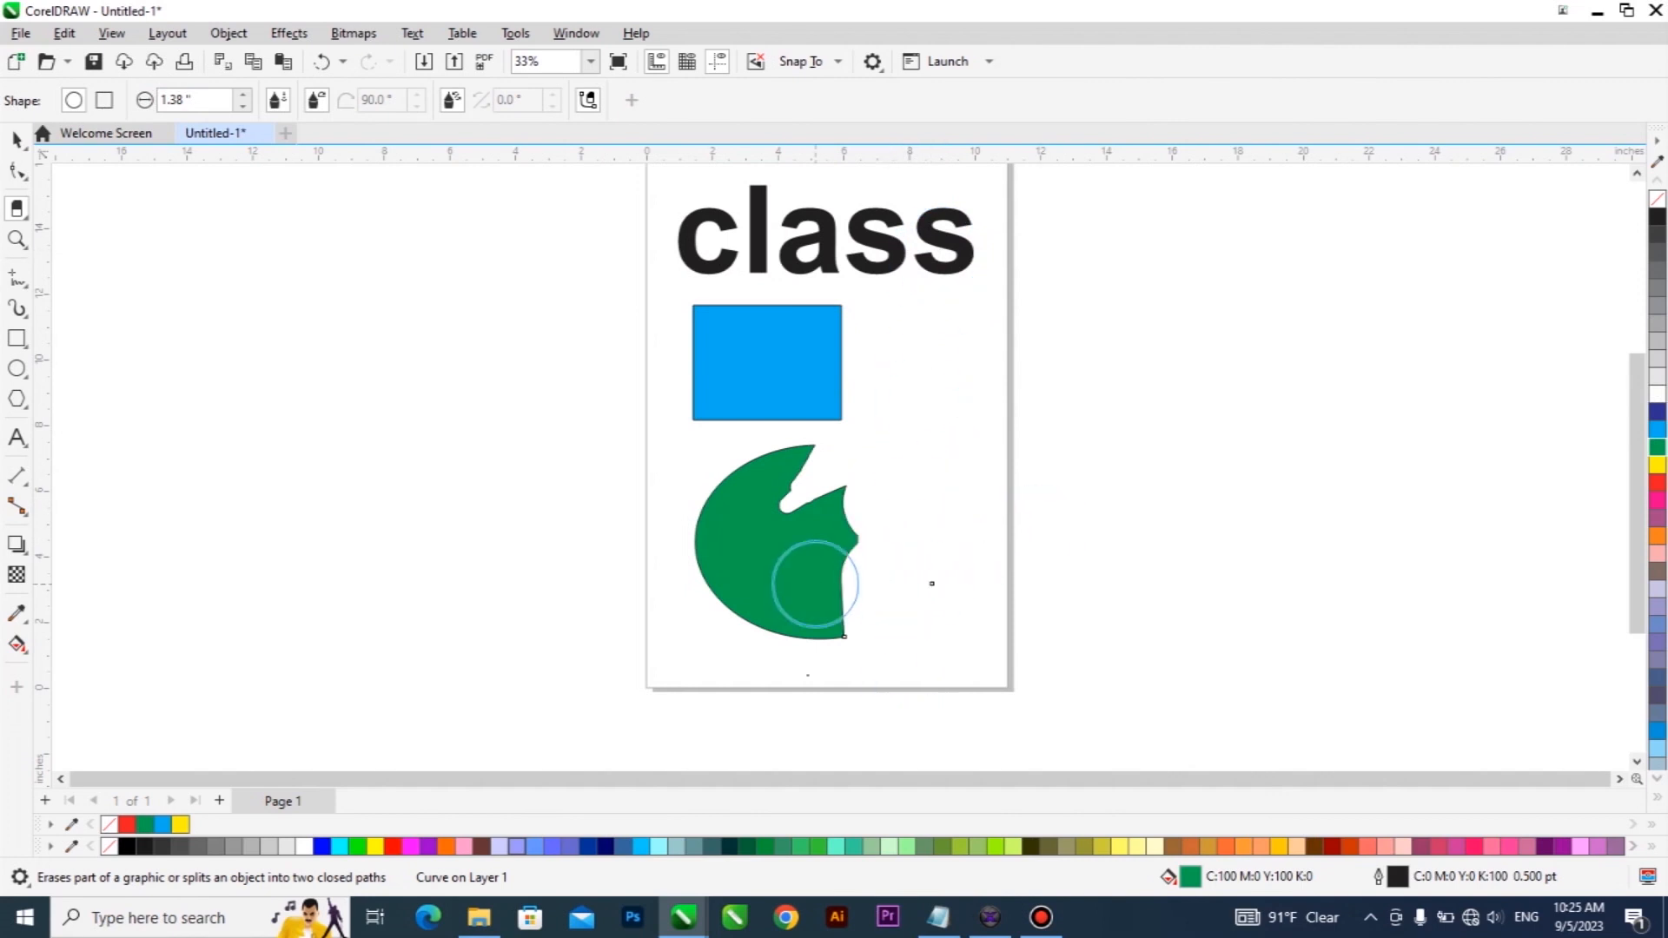
drag(815, 584, 812, 643)
mouse_move(786, 526)
mouse_down()
mouse_move(864, 564)
mouse_move(850, 513)
mouse_move(894, 558)
mouse_move(771, 543)
mouse_move(767, 612)
mouse_move(781, 558)
mouse_move(741, 581)
mouse_move(754, 540)
mouse_move(709, 567)
mouse_move(714, 530)
mouse_move(686, 528)
mouse_move(793, 521)
mouse_up()
Enlarge the blue rectangle to about 6.5 by 5.0 inches and move it to the right below the text.
click(16, 140)
click(789, 364)
drag(847, 426, 910, 477)
drag(812, 384, 864, 392)
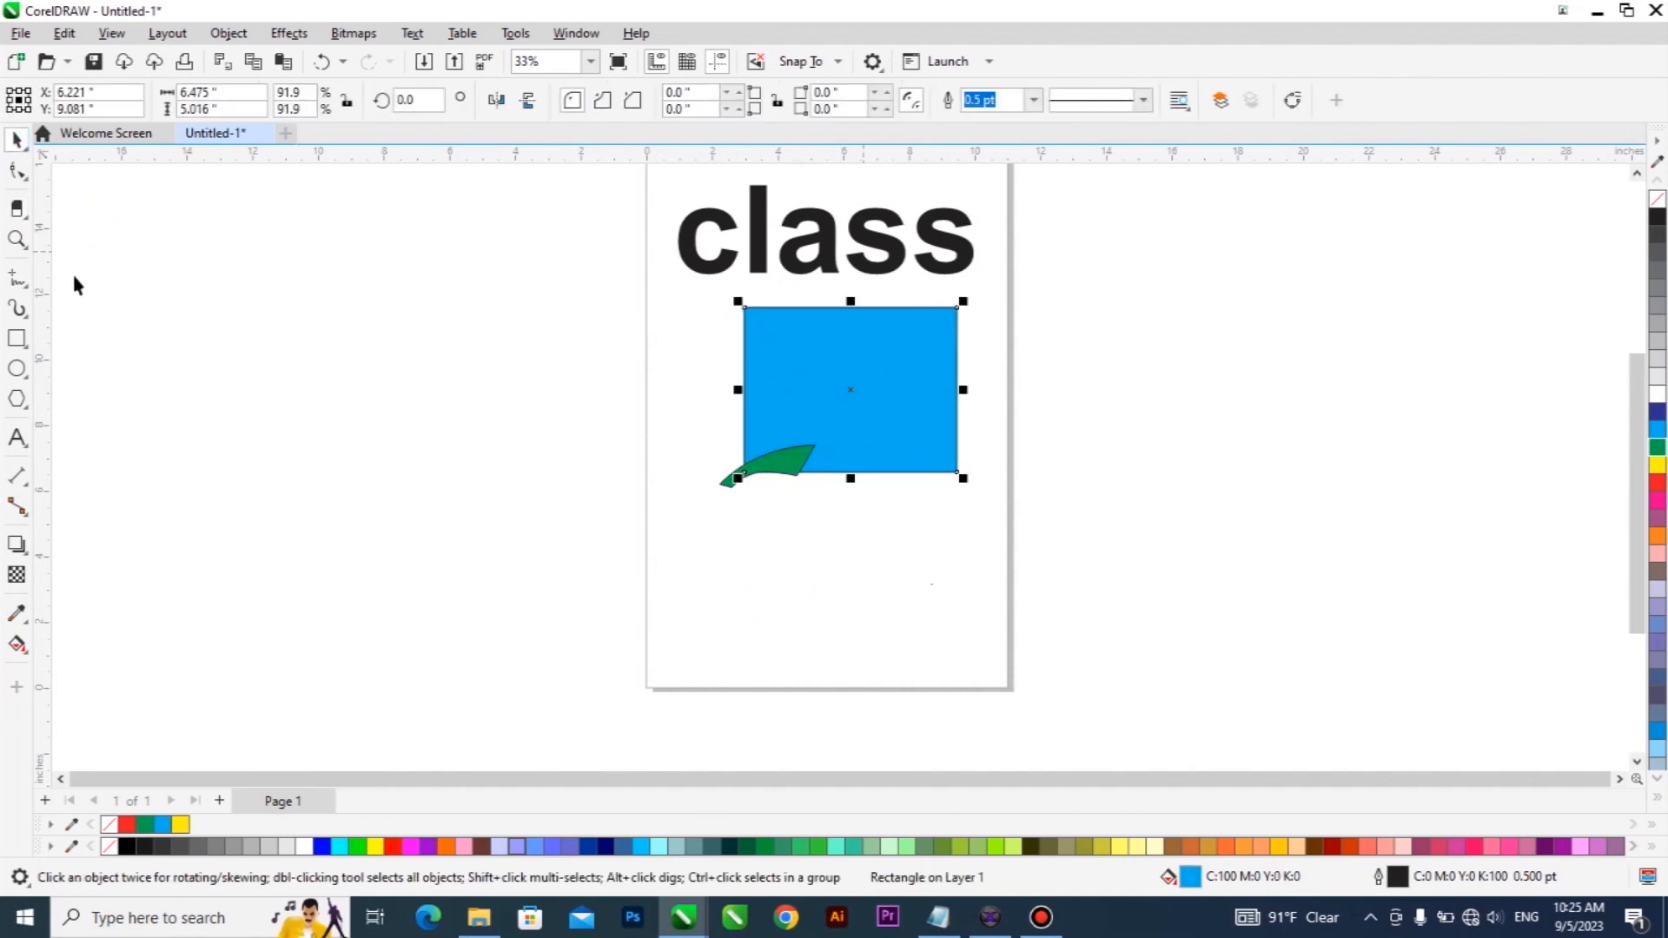
Erase nearly all of the blue rectangle with the Eraser tool, leaving only small fragments.
click(27, 219)
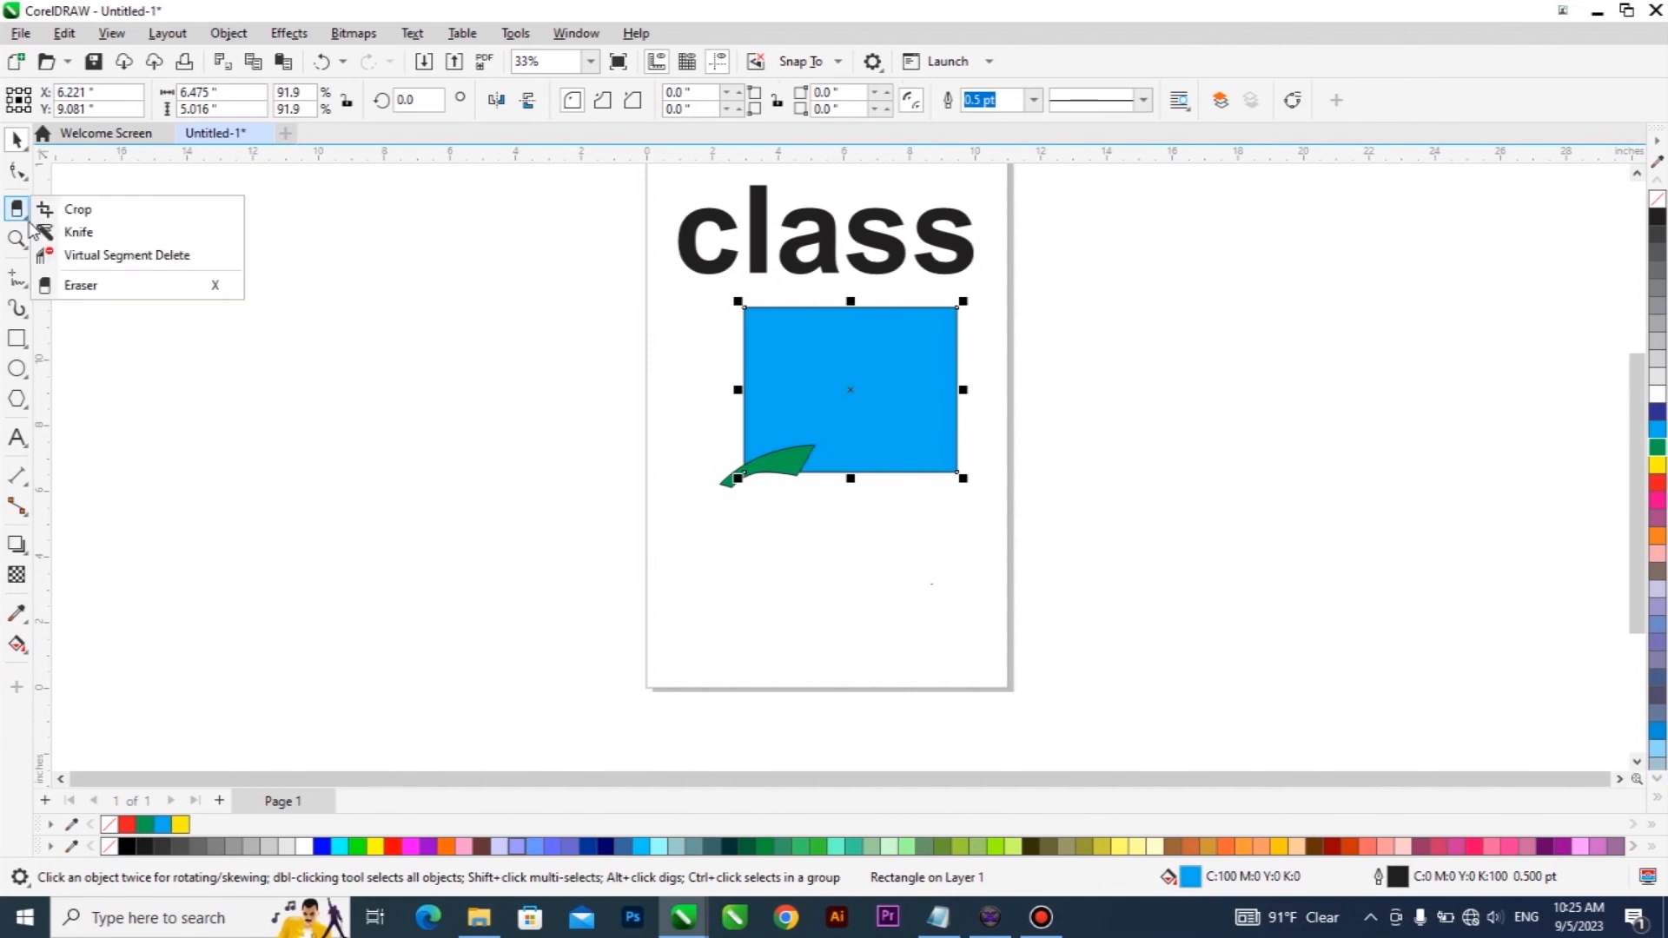
click(81, 285)
mouse_move(934, 348)
mouse_down()
mouse_move(903, 469)
mouse_move(891, 435)
mouse_up()
mouse_move(845, 376)
mouse_down()
mouse_move(730, 308)
mouse_move(874, 340)
mouse_move(964, 302)
mouse_move(823, 381)
mouse_move(756, 462)
mouse_up()
mouse_move(800, 372)
mouse_down()
mouse_move(847, 412)
mouse_move(856, 474)
mouse_up()
Erase most of the "class" text with the Eraser tool, leaving only parts of its first letters.
key(space)
click(829, 254)
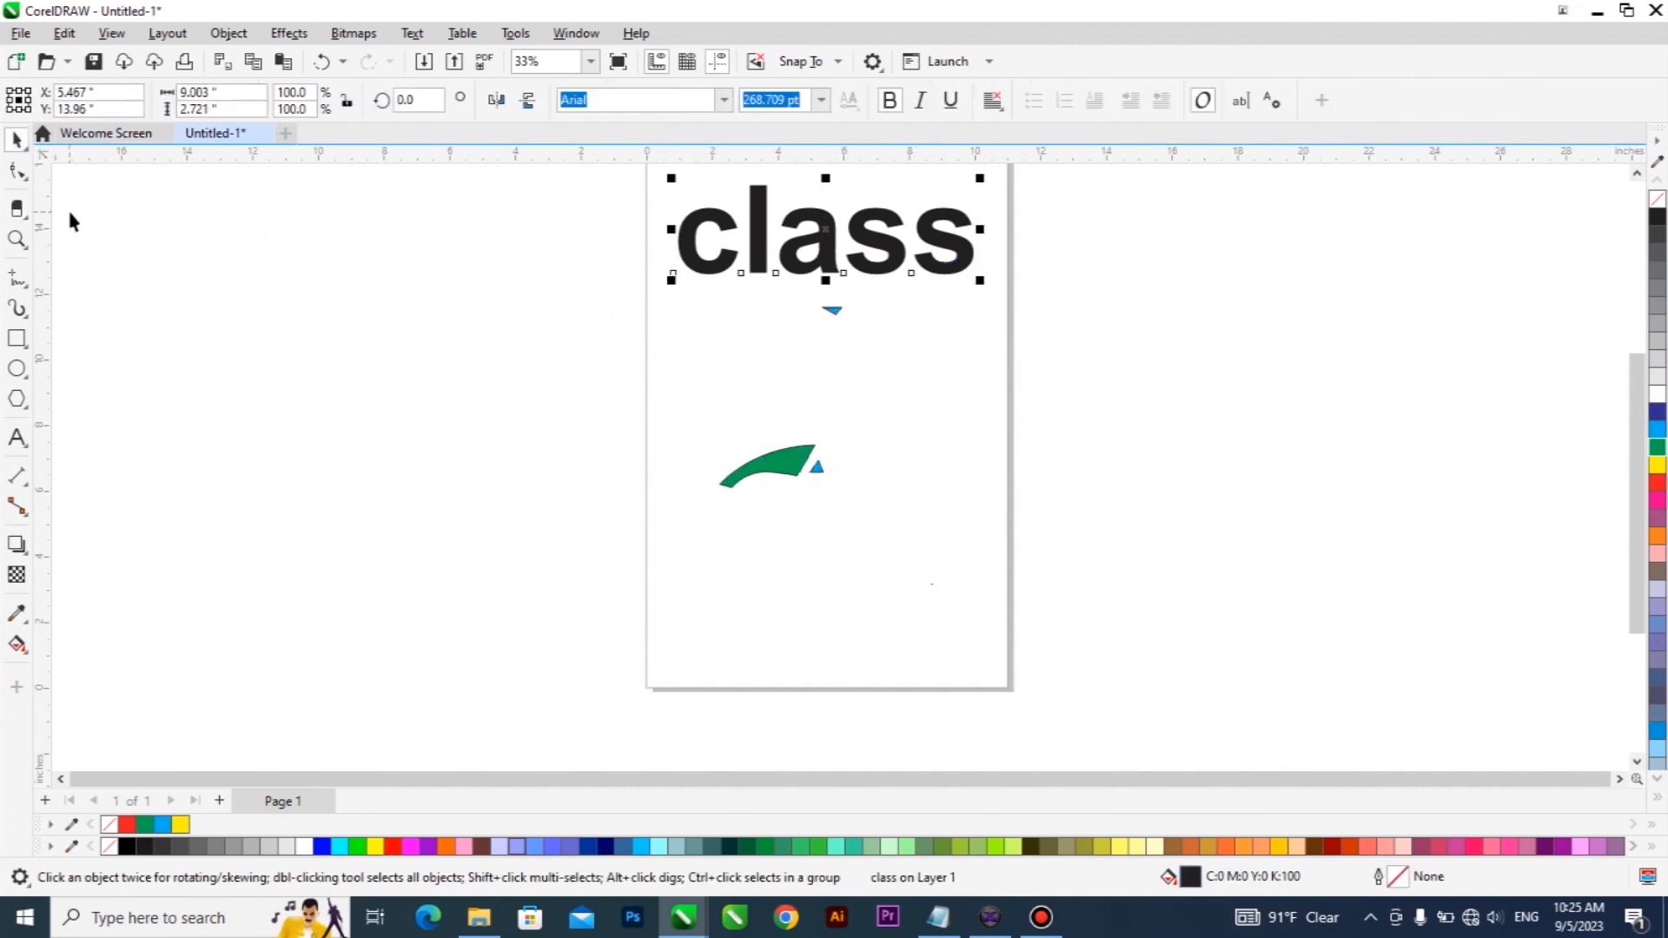
click(32, 220)
click(74, 283)
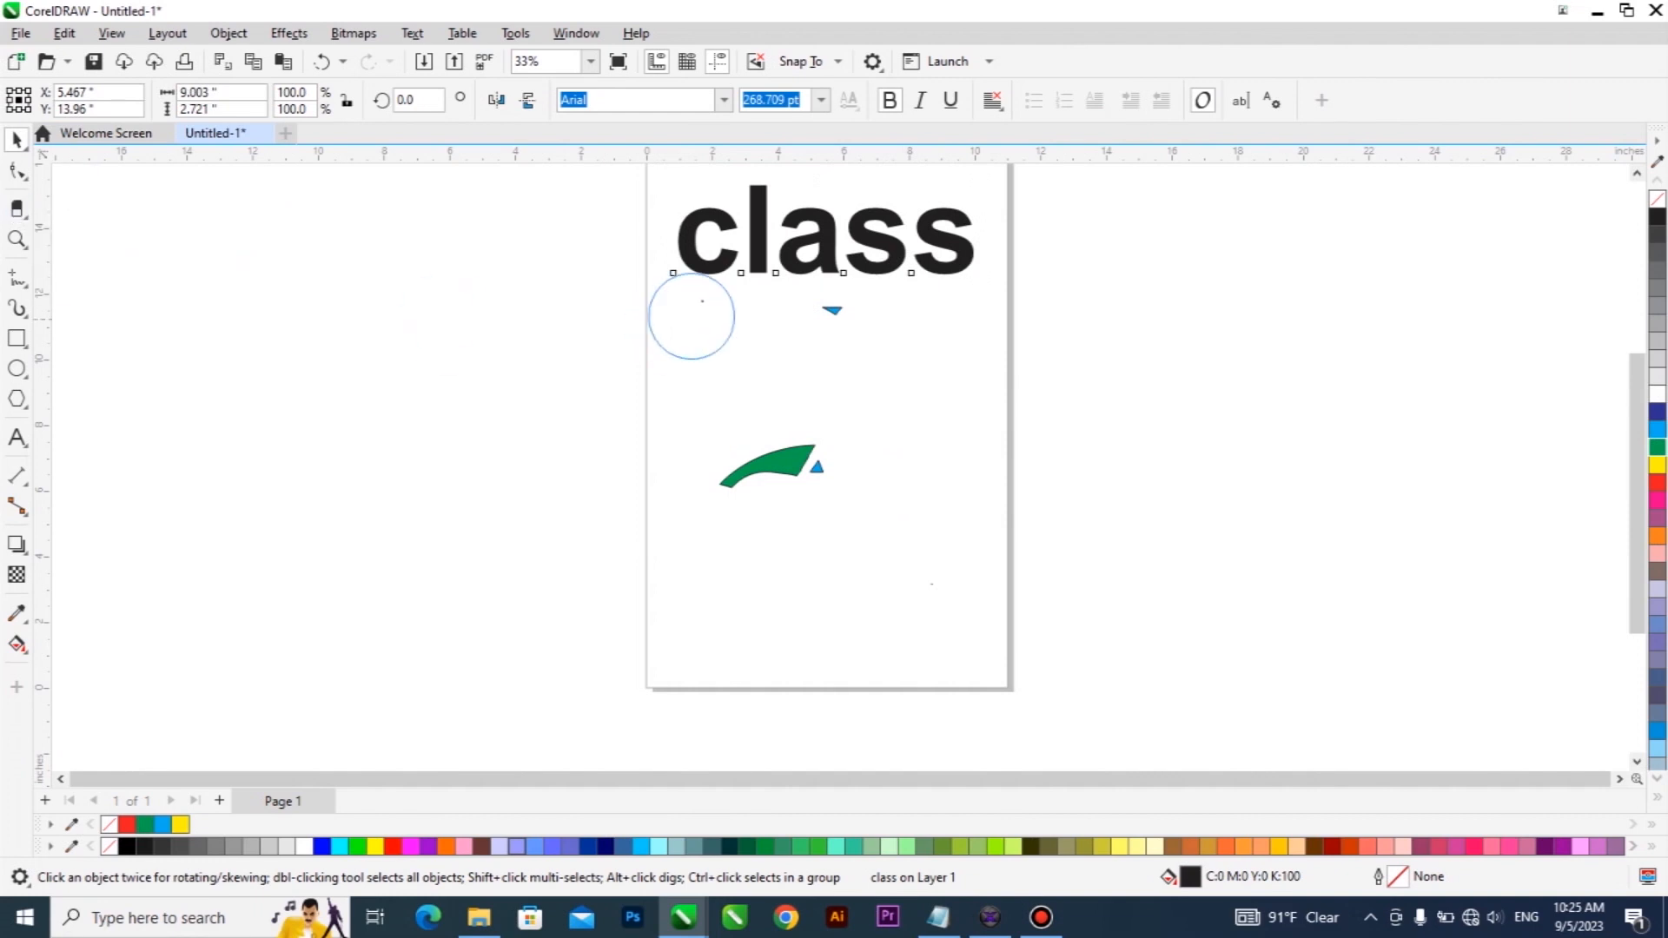
mouse_move(727, 268)
mouse_down()
mouse_move(672, 250)
mouse_move(755, 291)
mouse_move(770, 268)
mouse_move(771, 338)
mouse_move(844, 280)
mouse_move(857, 334)
mouse_move(954, 300)
mouse_move(955, 276)
mouse_move(991, 322)
mouse_move(946, 241)
mouse_move(976, 235)
mouse_move(884, 257)
mouse_move(873, 245)
mouse_move(884, 289)
mouse_up()
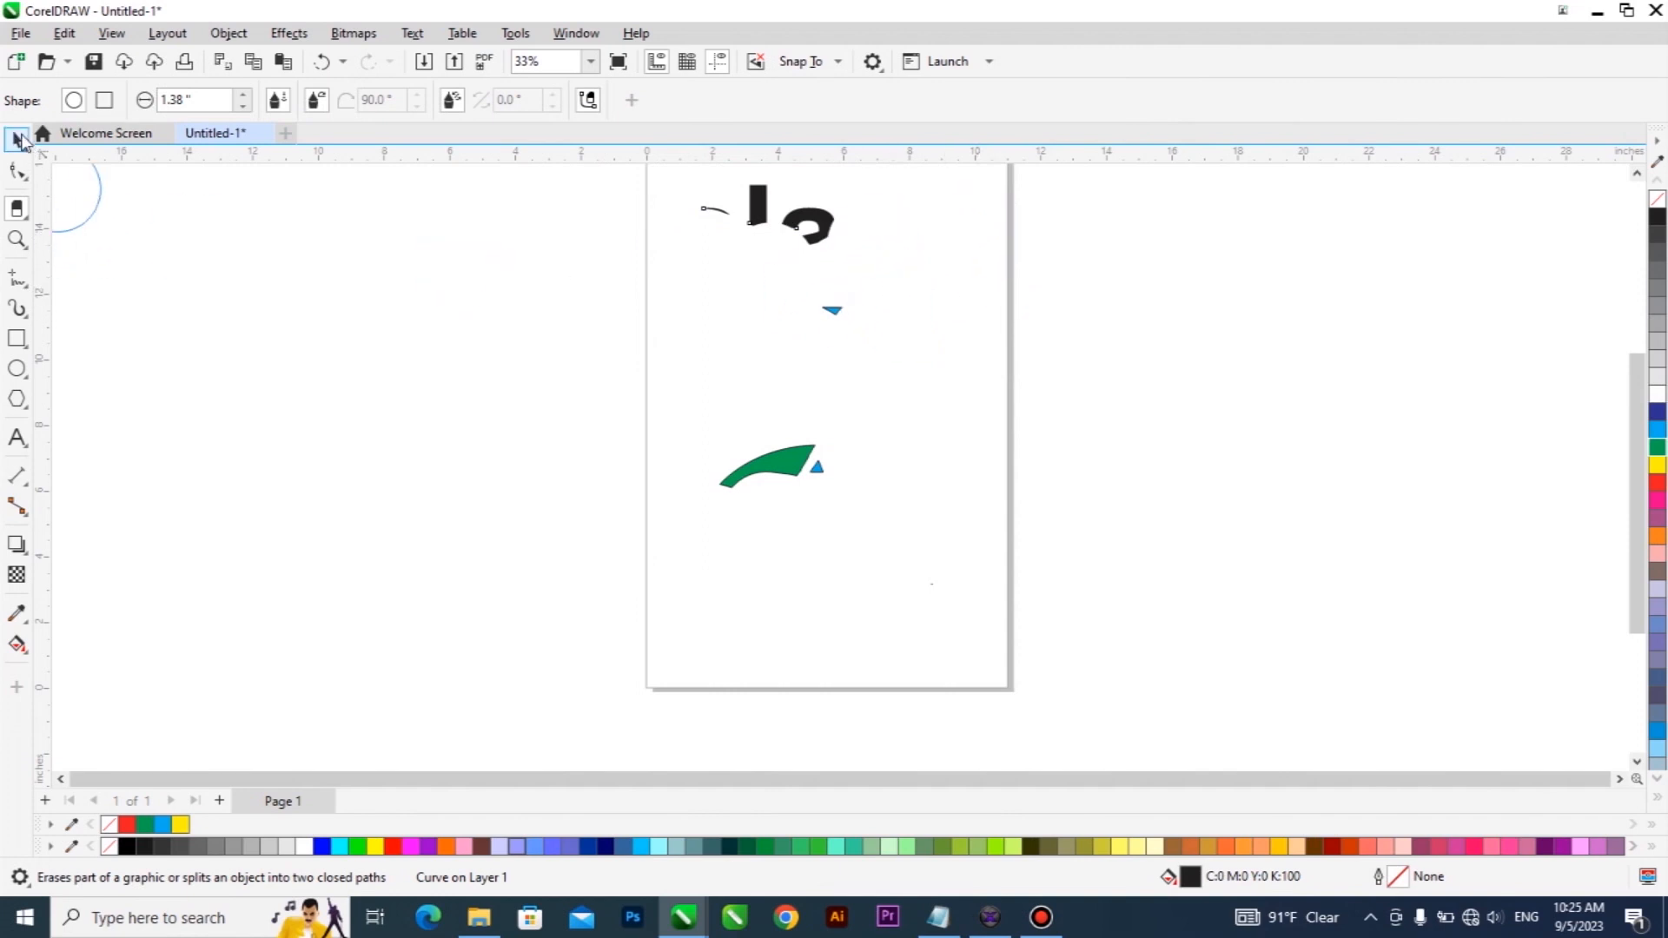
click(16, 139)
click(26, 220)
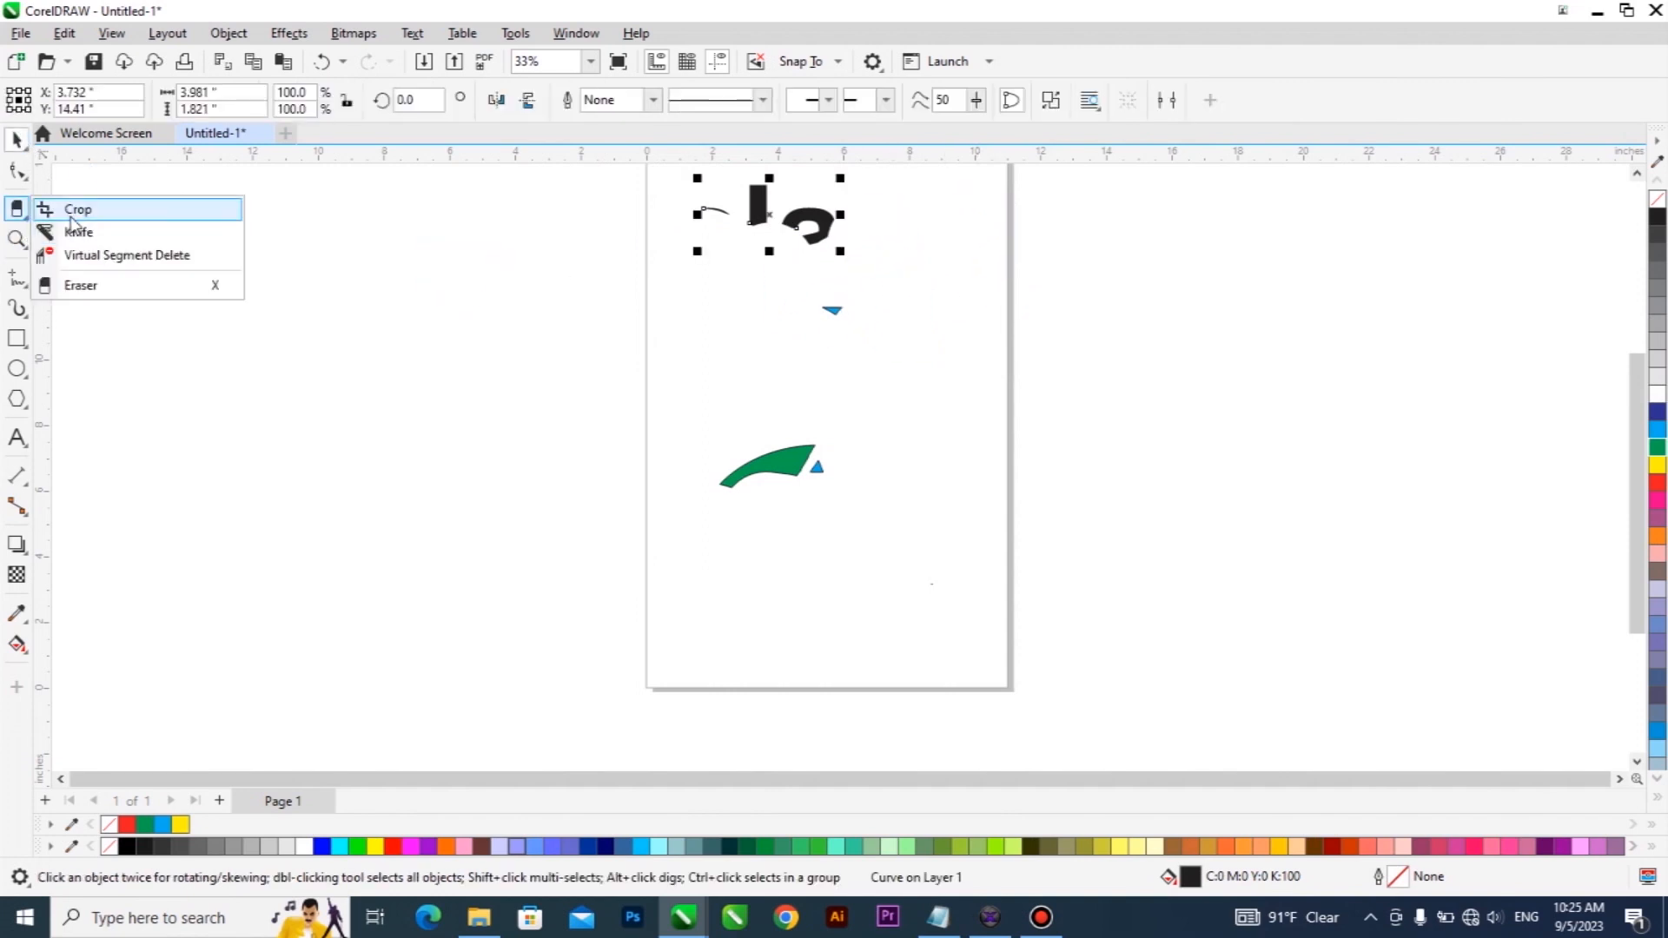
click(75, 209)
click(17, 139)
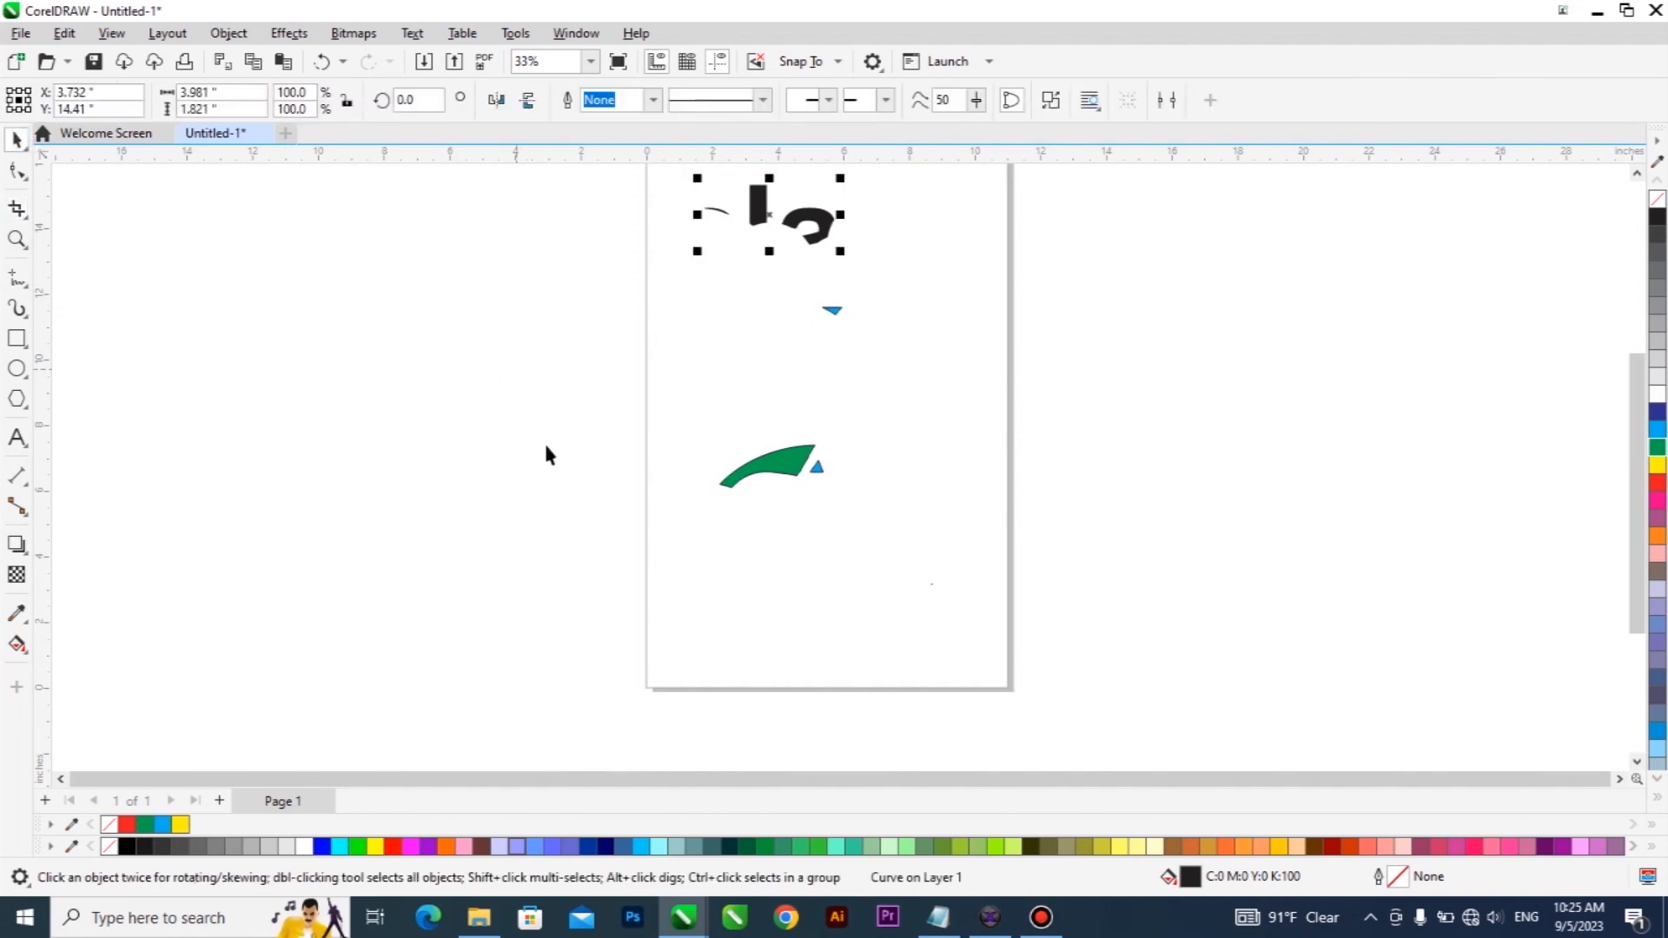
Select all the leftover text, blue and green fragments on the page and delete them.
drag(437, 604, 1136, 171)
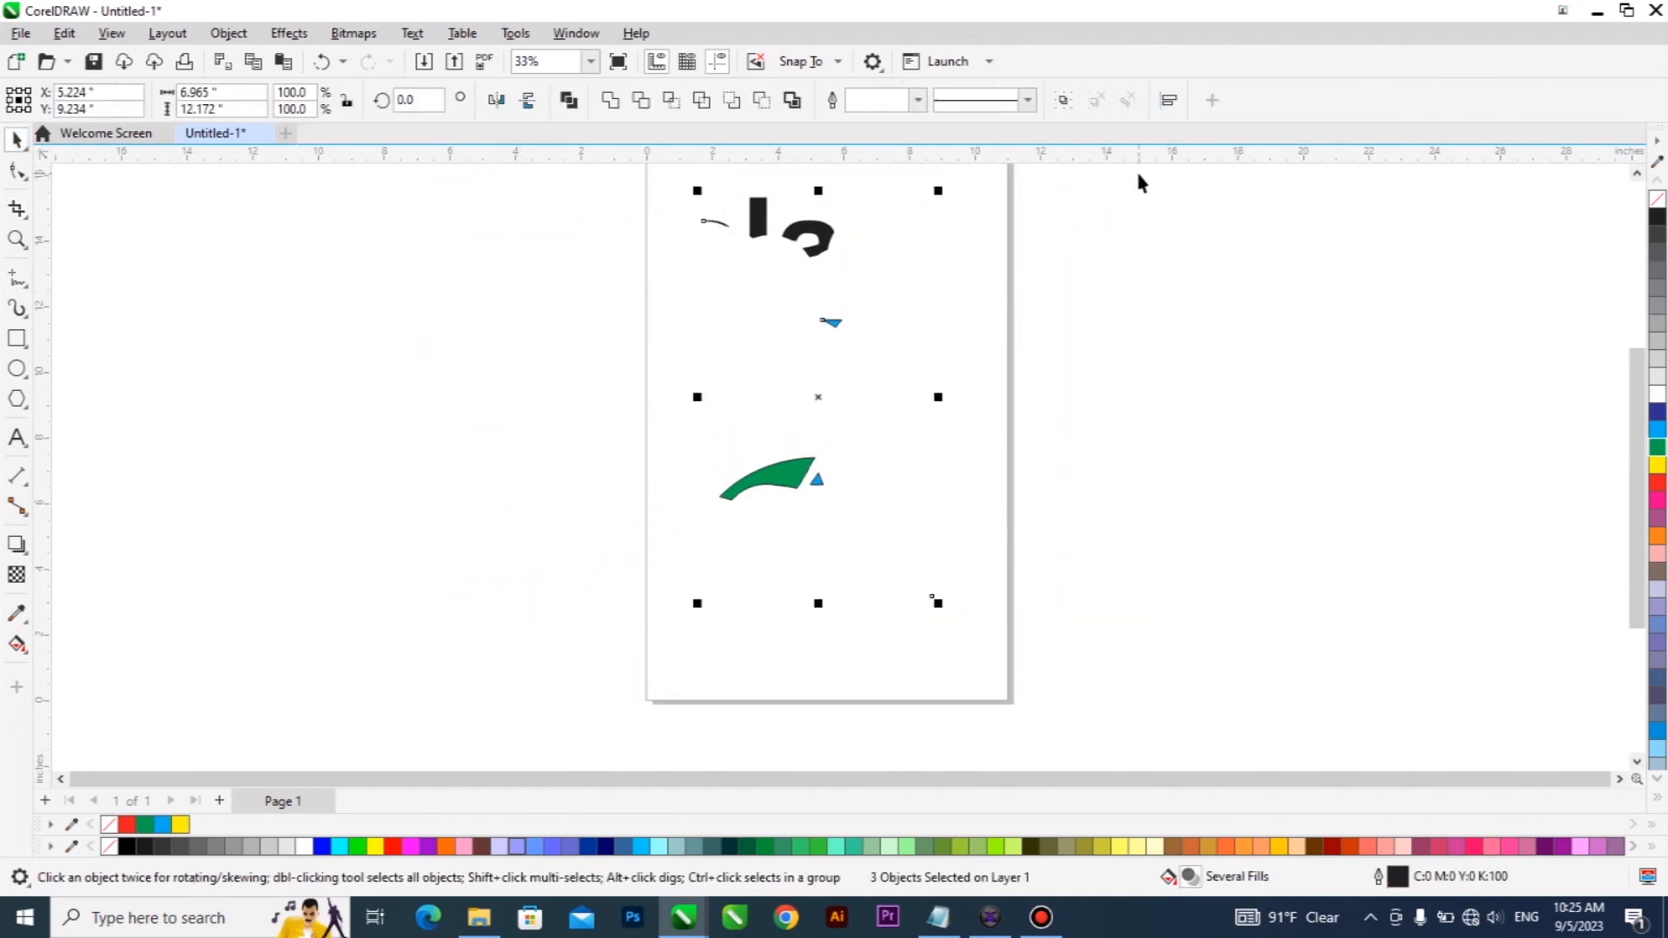
key(Delete)
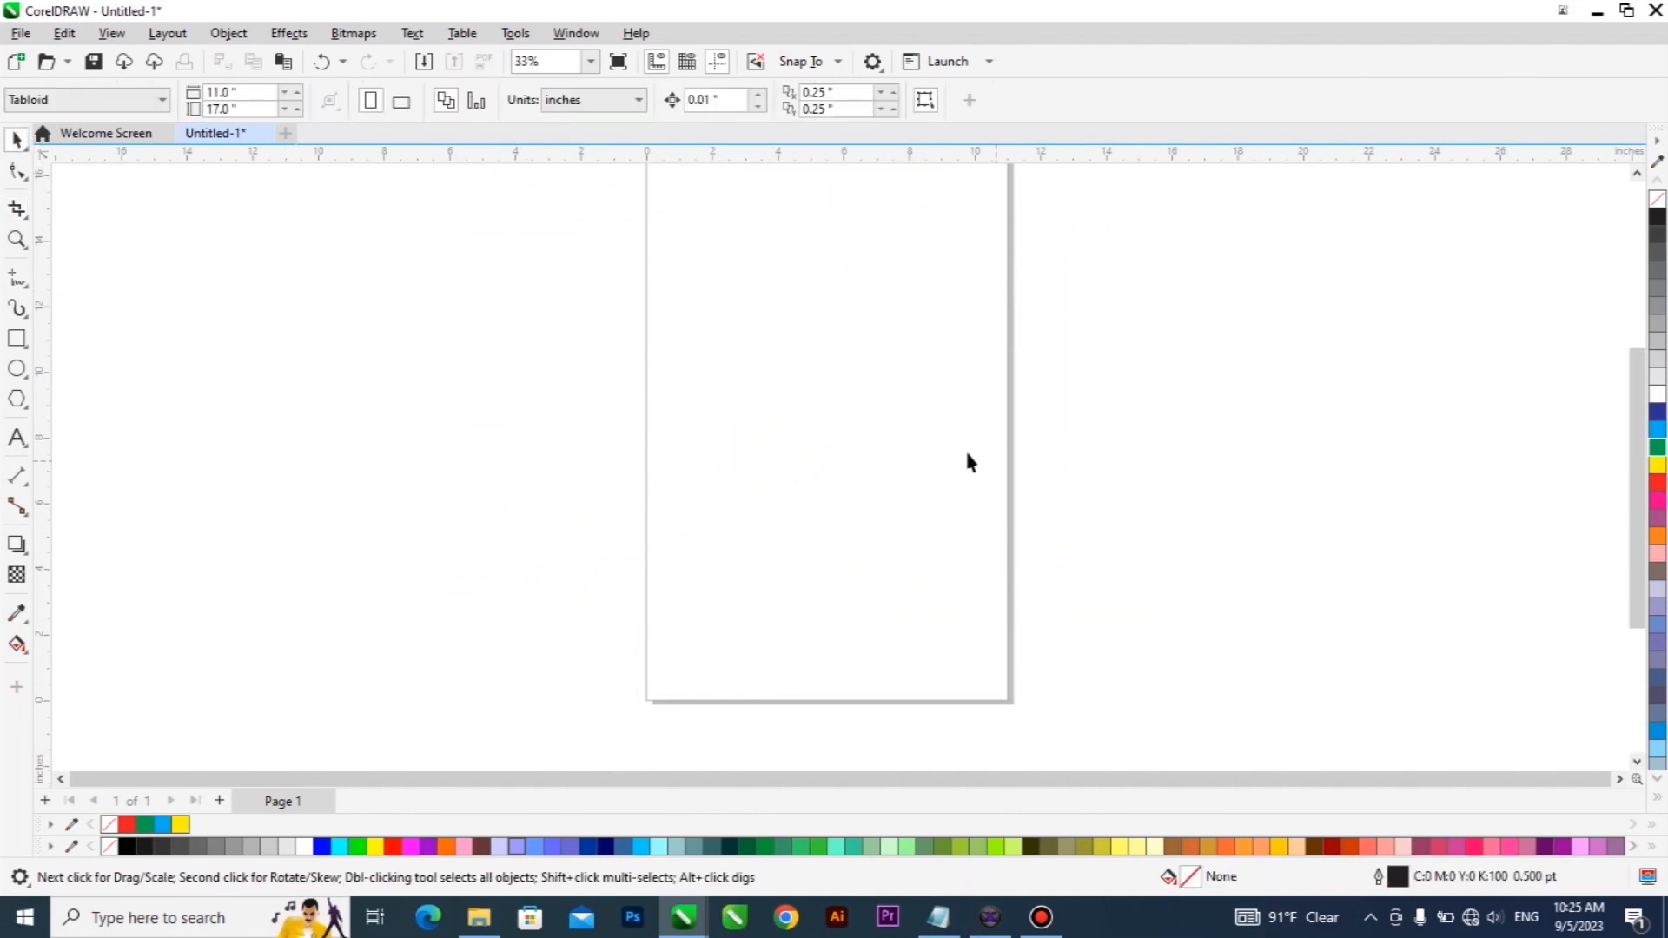
click(21, 217)
click(16, 211)
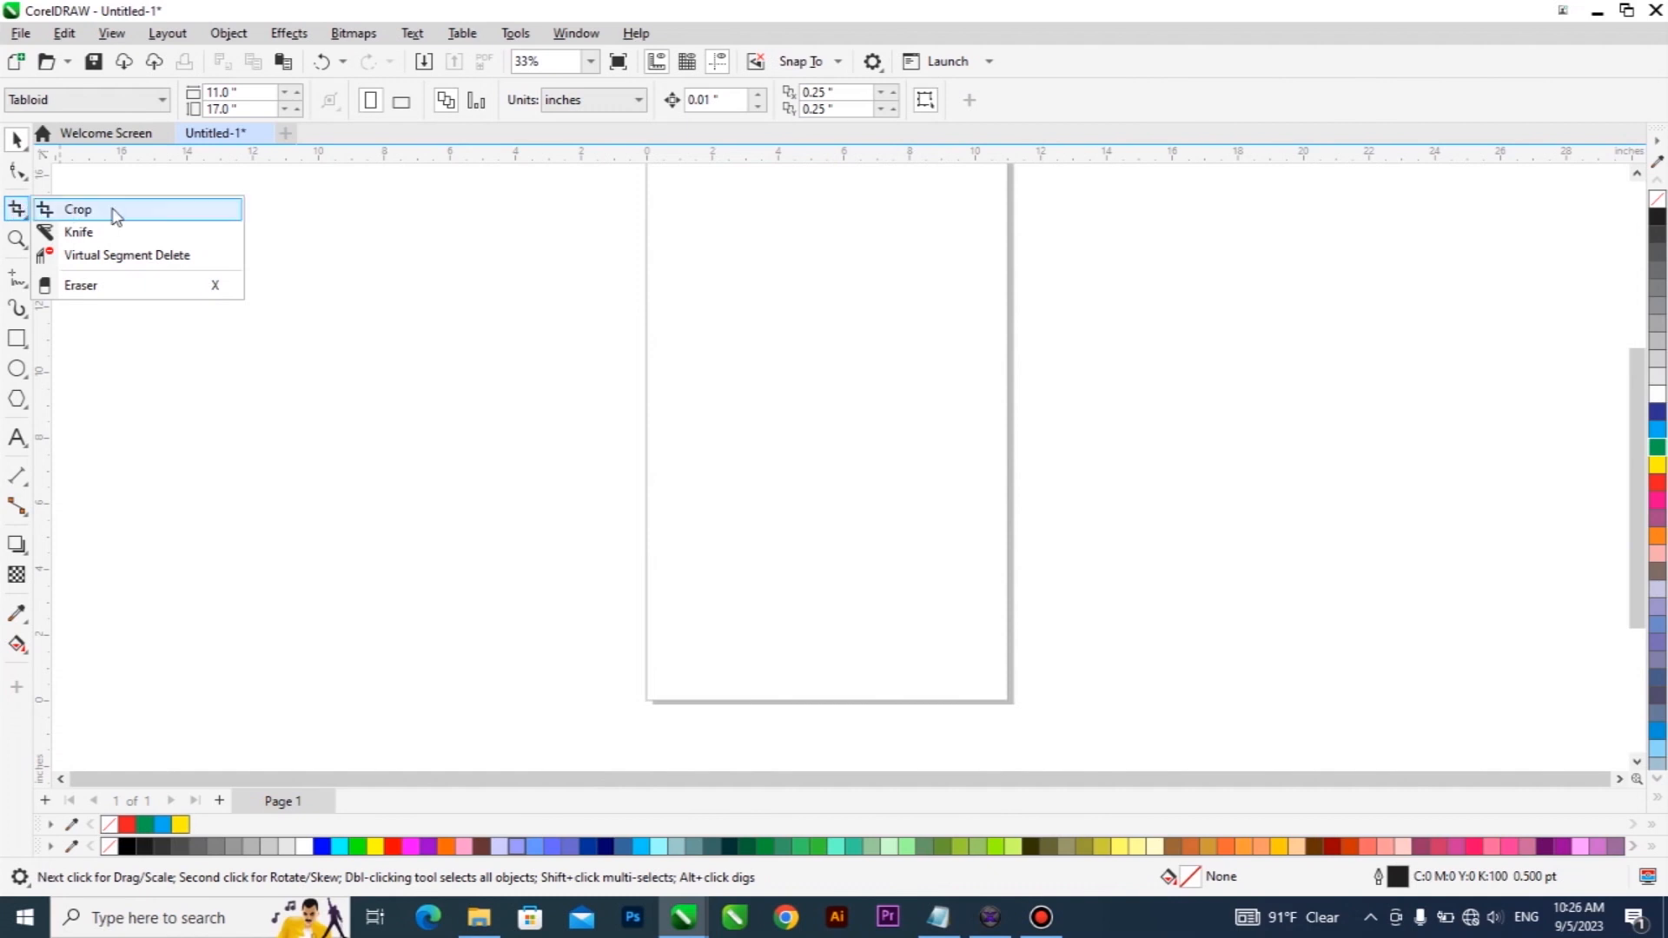
click(153, 213)
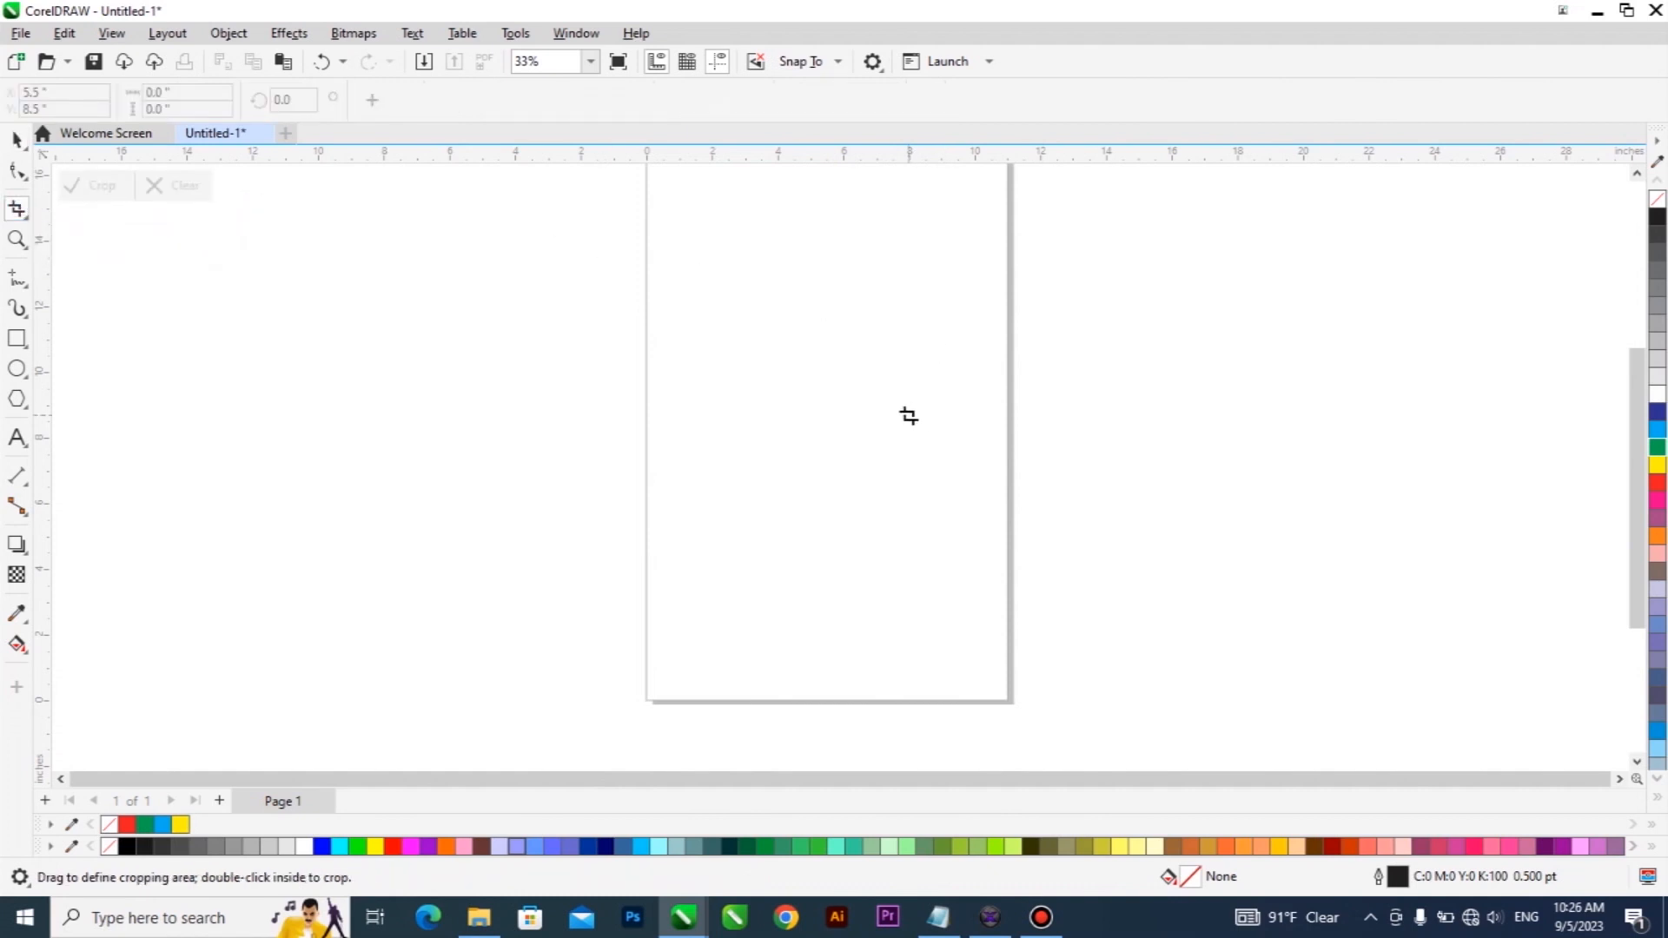
key(space)
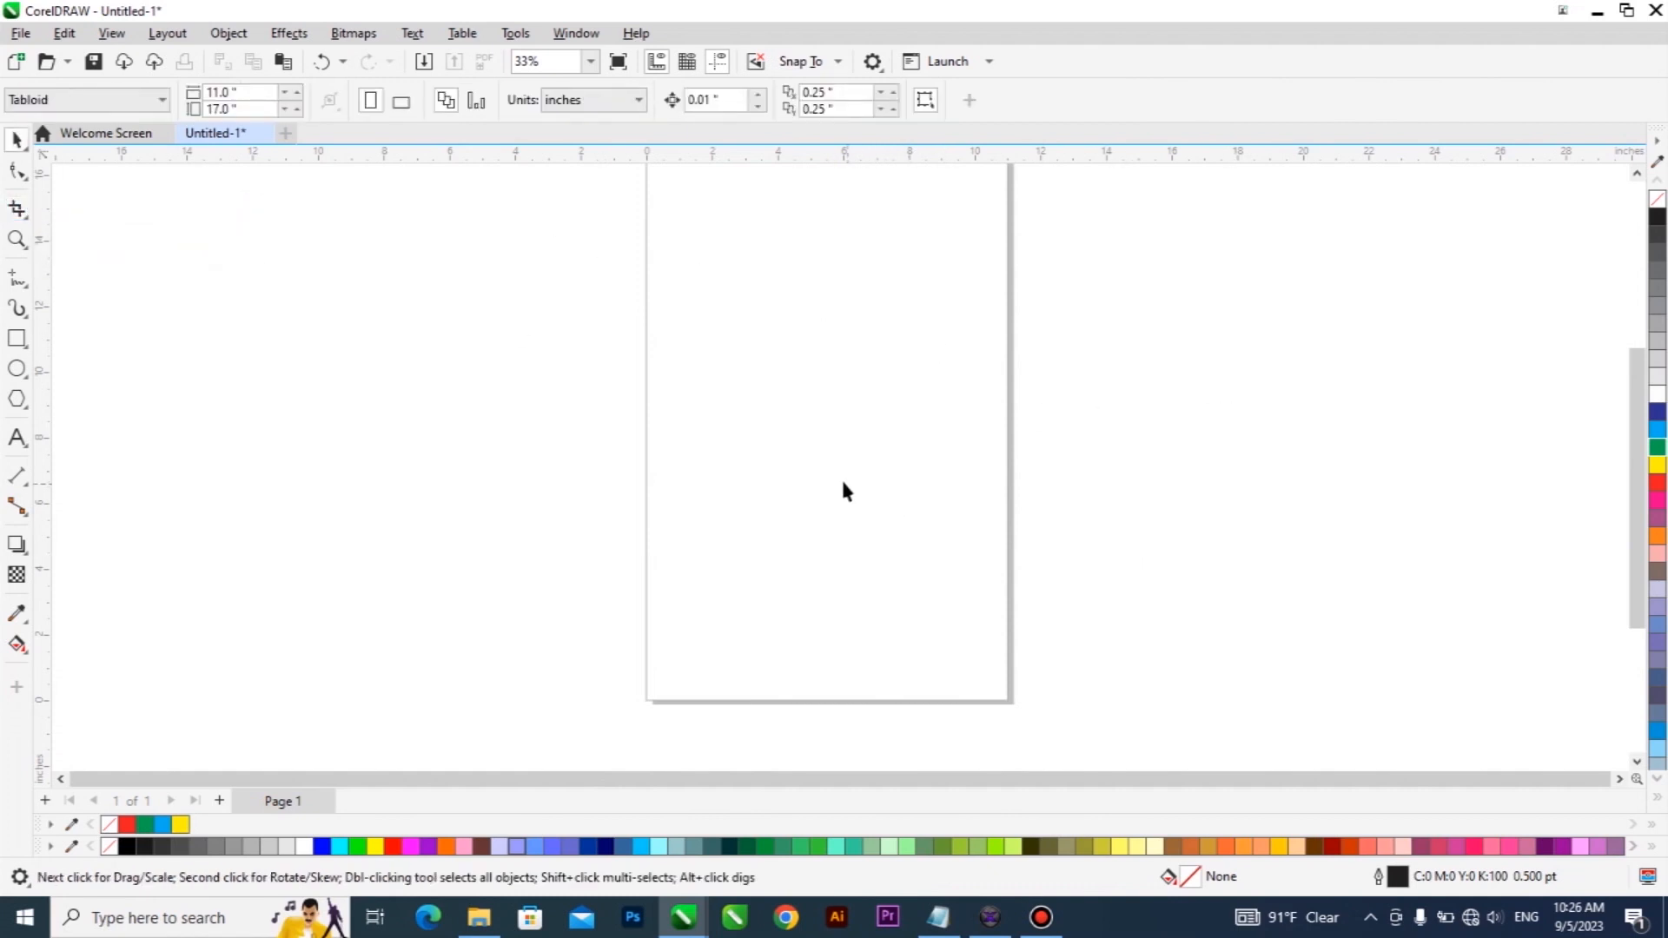